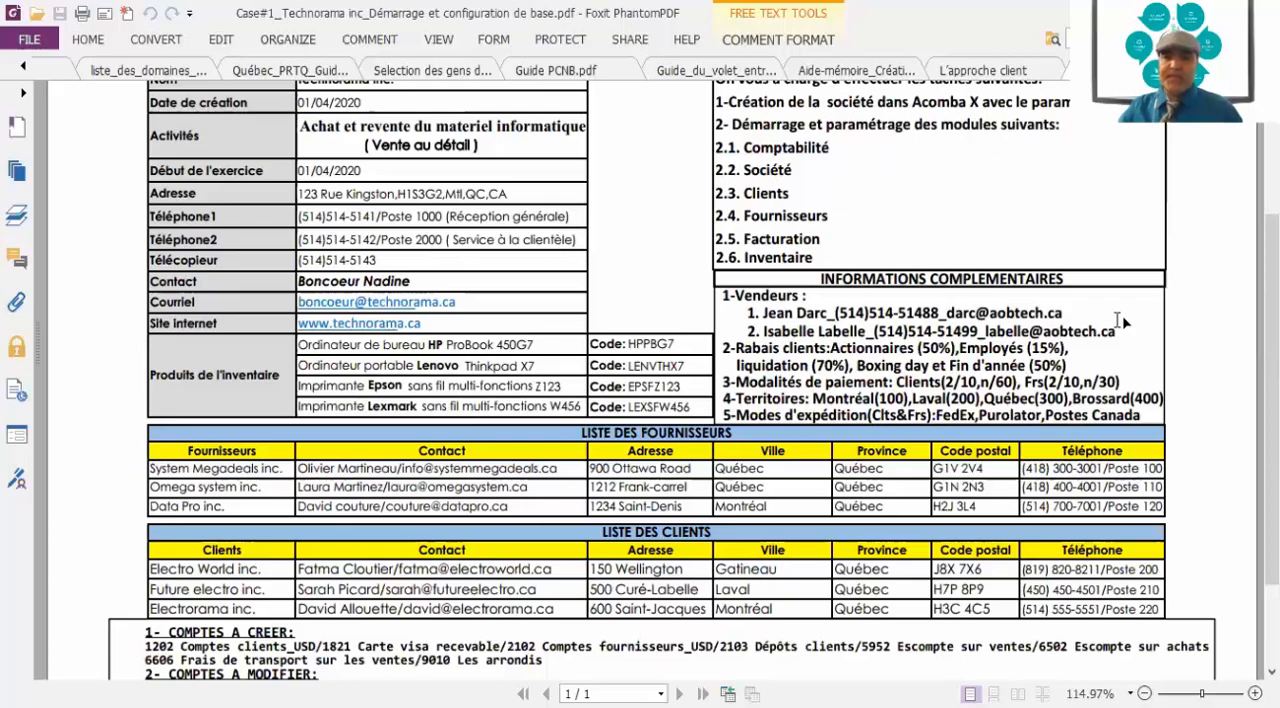
Review the Technorama inc. case study, including company details, tasks, supplier and client lists, and accounts to create or modify
scroll(1122, 320, "down", 1)
scroll(1122, 320, "down", 1)
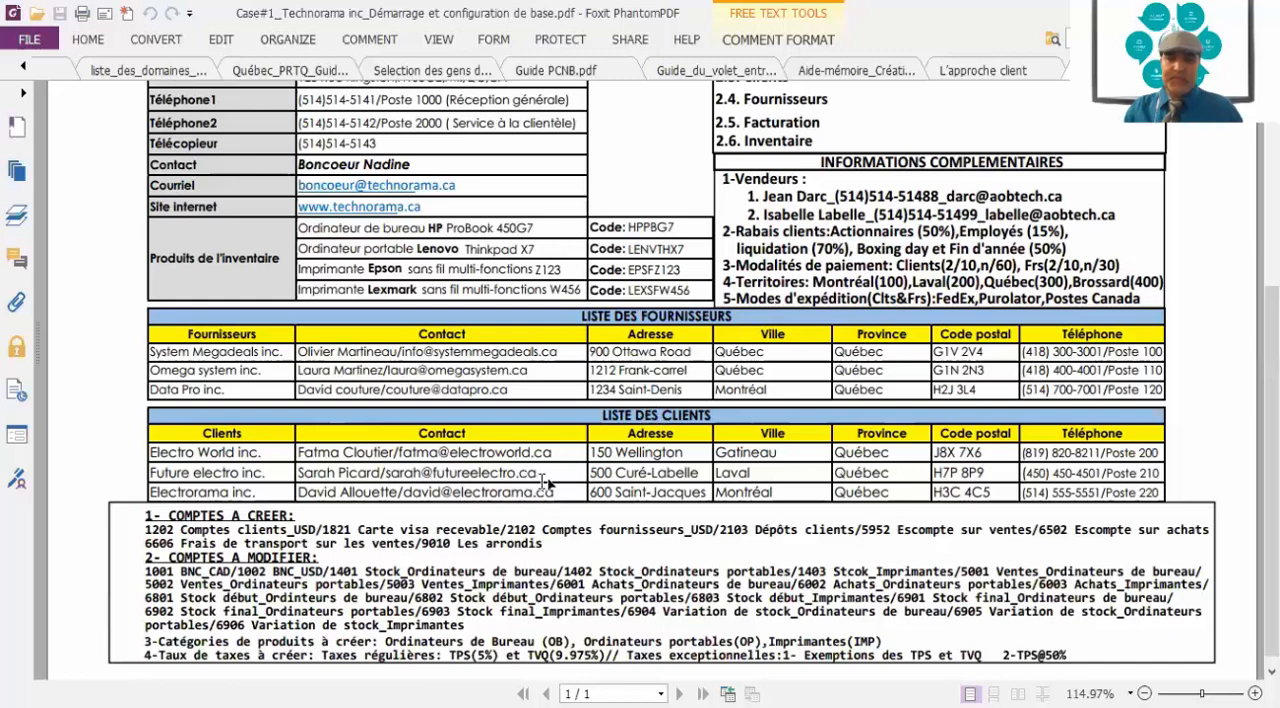
scroll(545, 483, "down", 1)
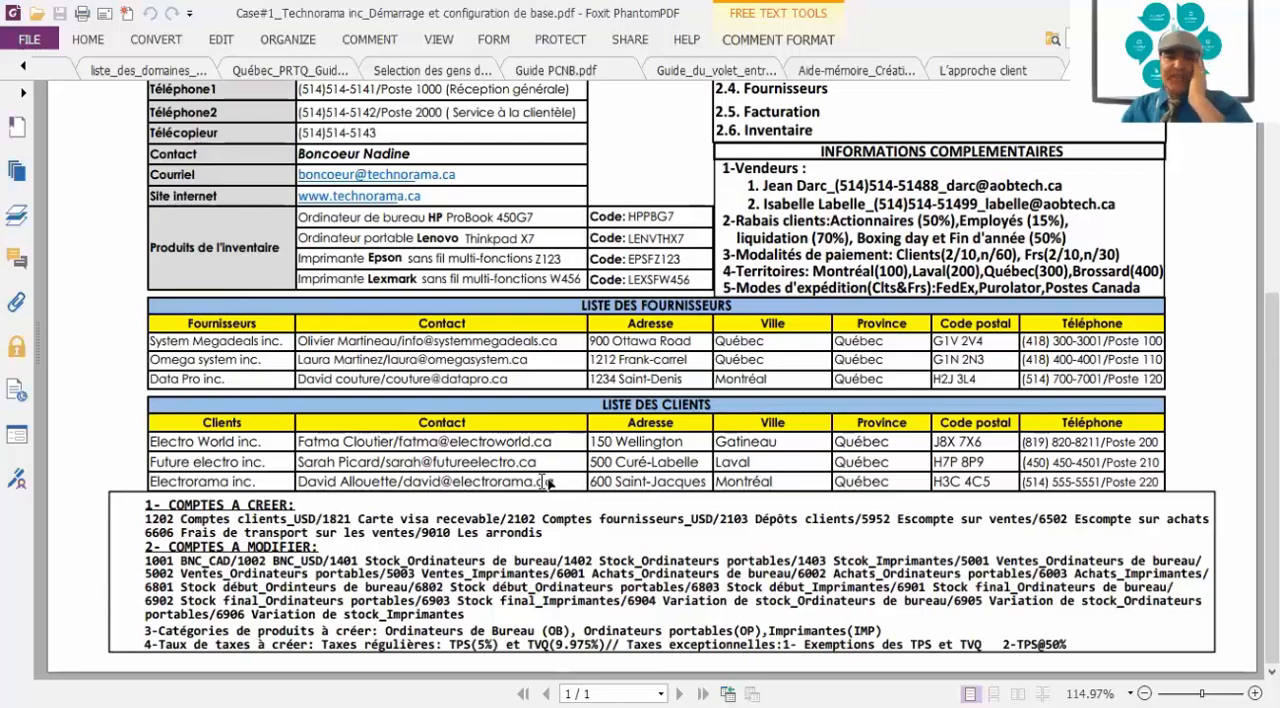
scroll(545, 483, "up", 6)
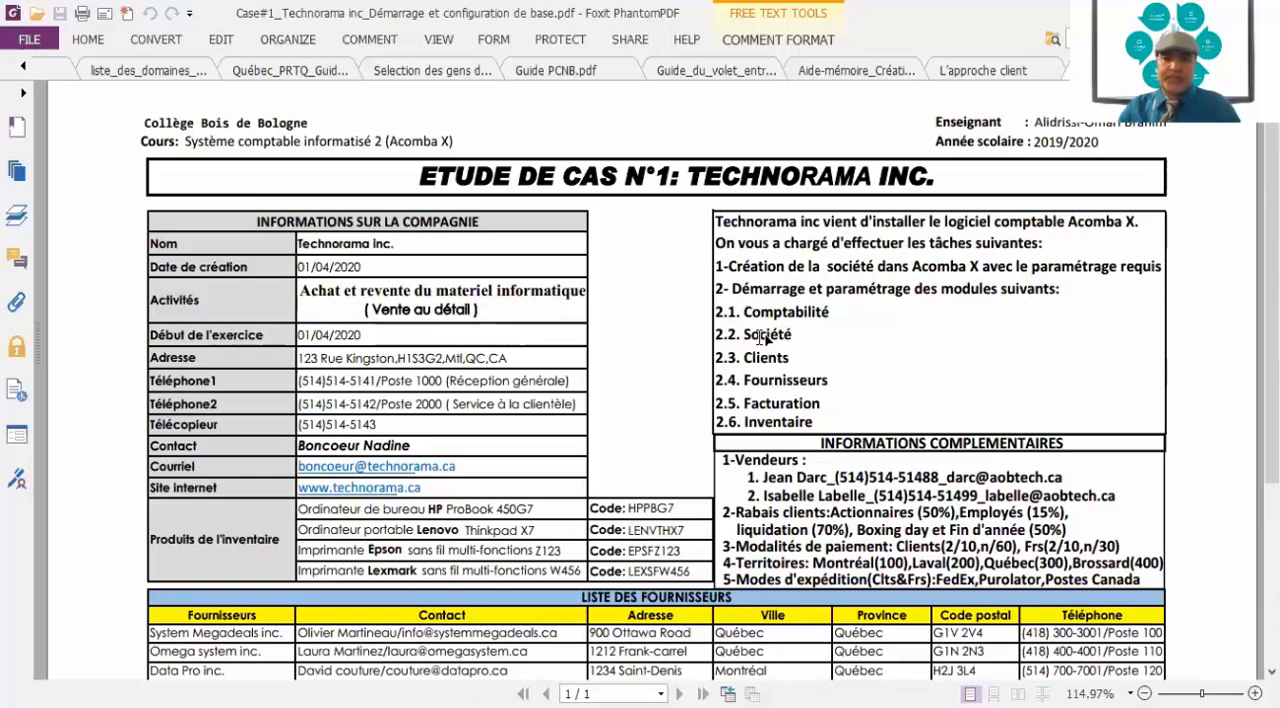
scroll(763, 338, "down", 5)
scroll(763, 338, "up", 4)
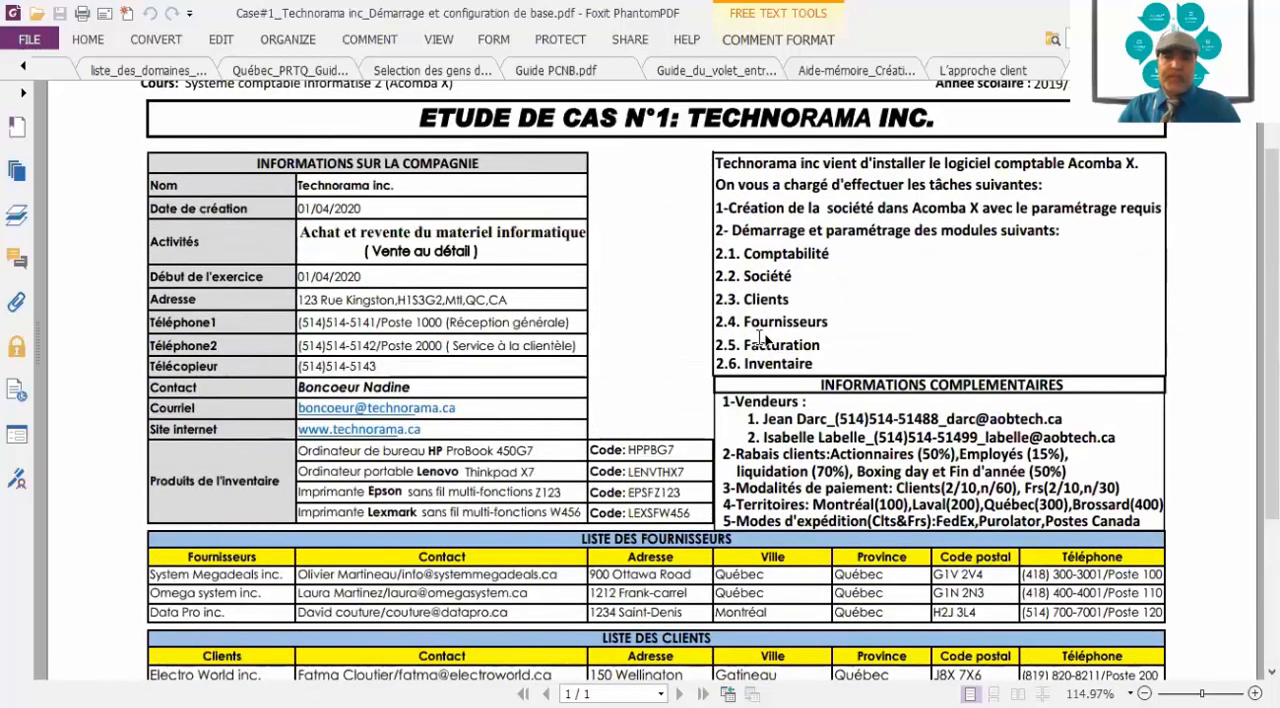
scroll(763, 338, "down", 4)
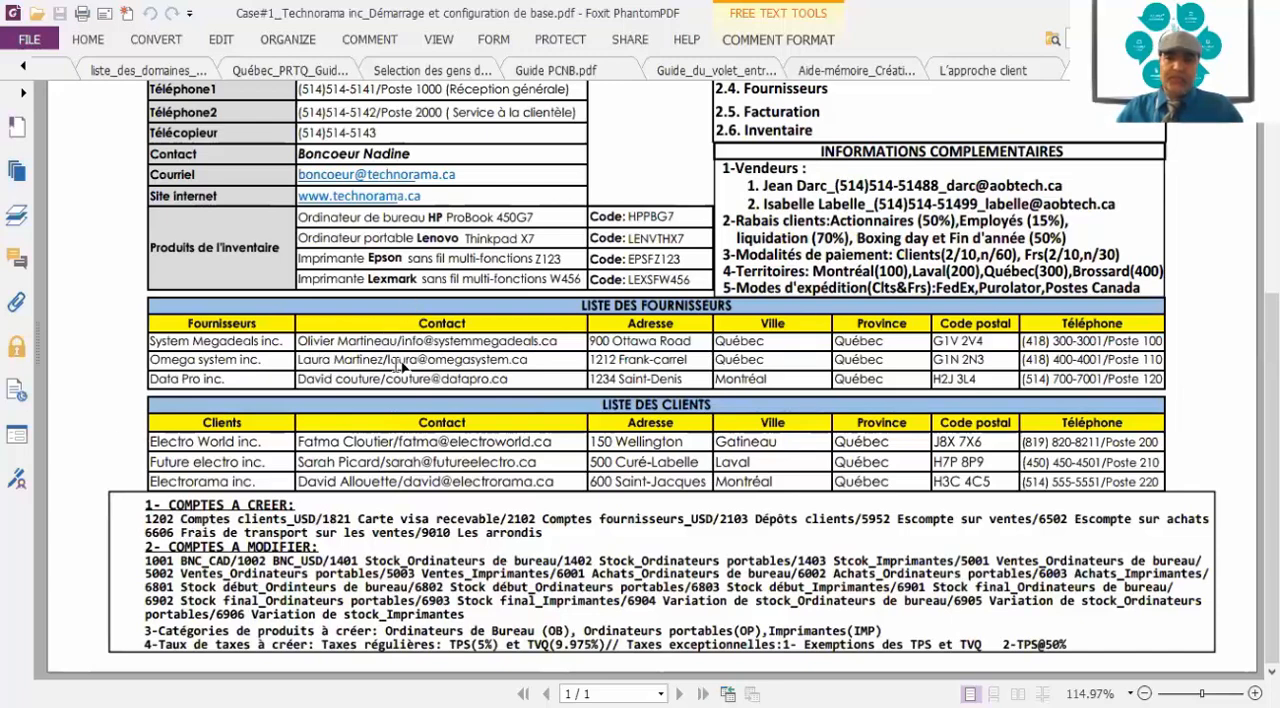
Edit the second salesperson's e-mail in the case study PDF, replacing its domain name with technorama
left_click(221, 39)
left_click(142, 100)
left_click(154, 135)
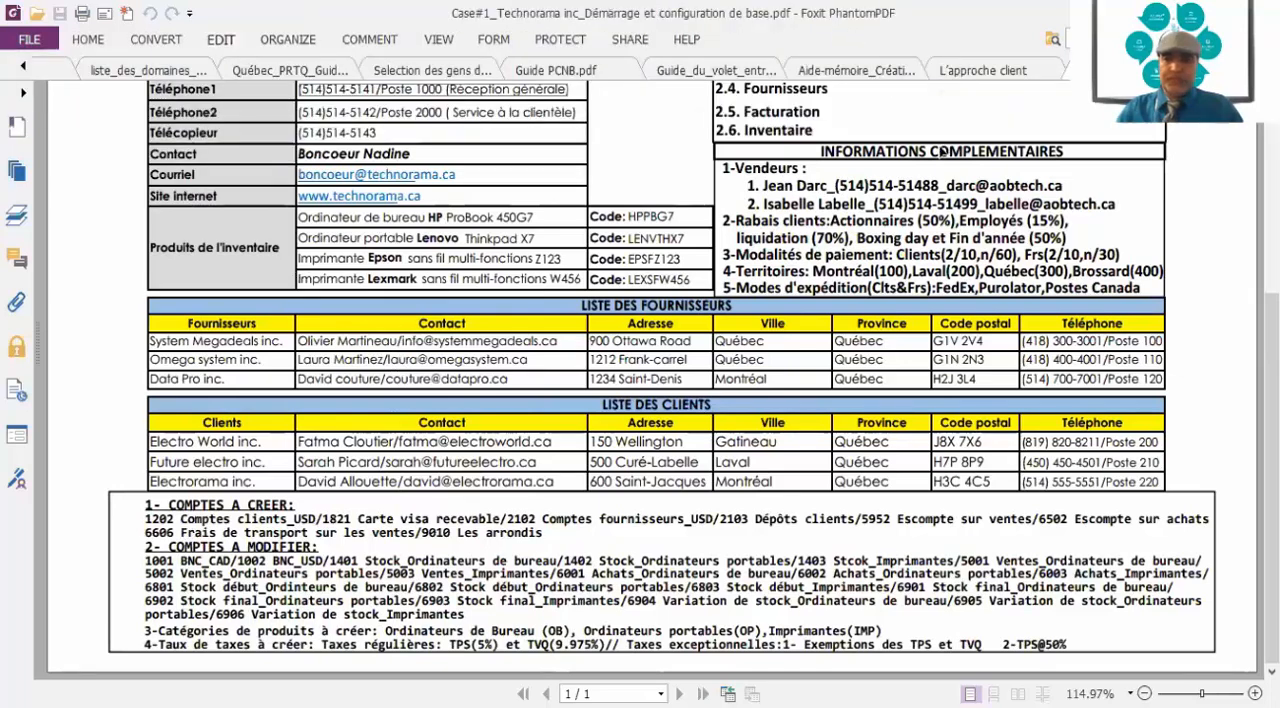
left_click(1047, 204)
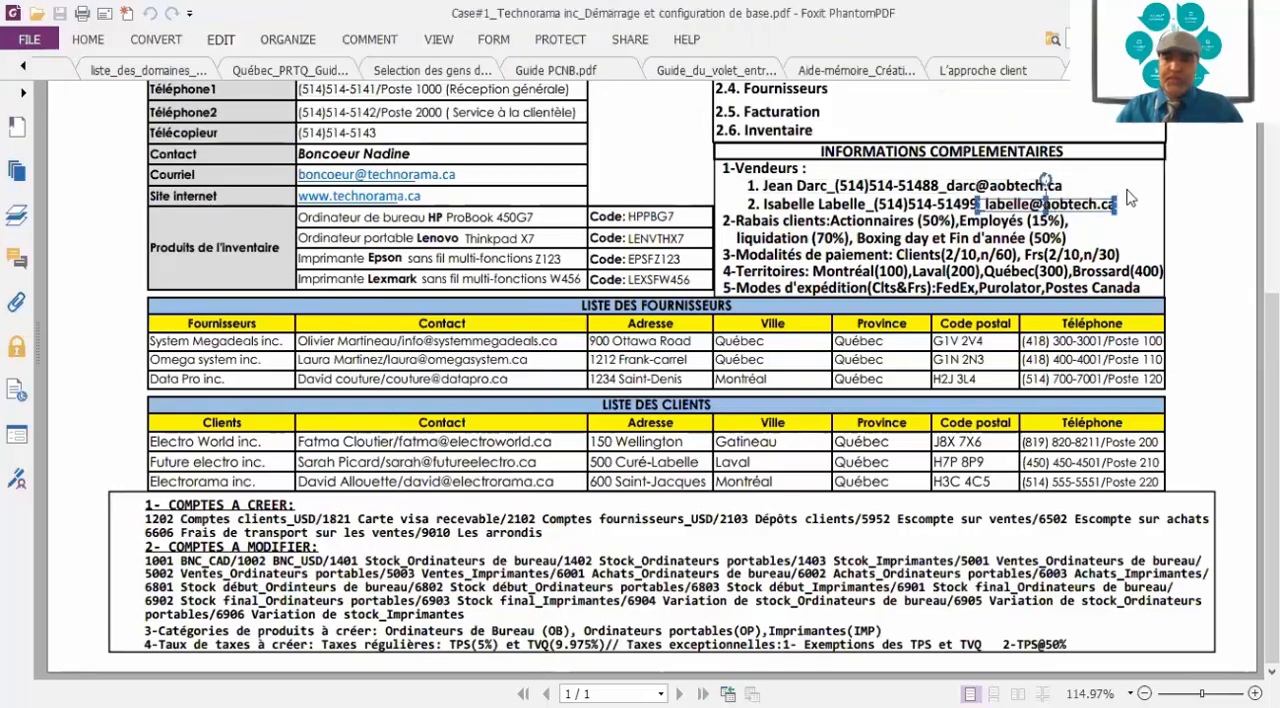
key("Delete")
key("Delete")
key("Delete")
key("Delete")
key("Delete")
key("Delete")
key("Delete")
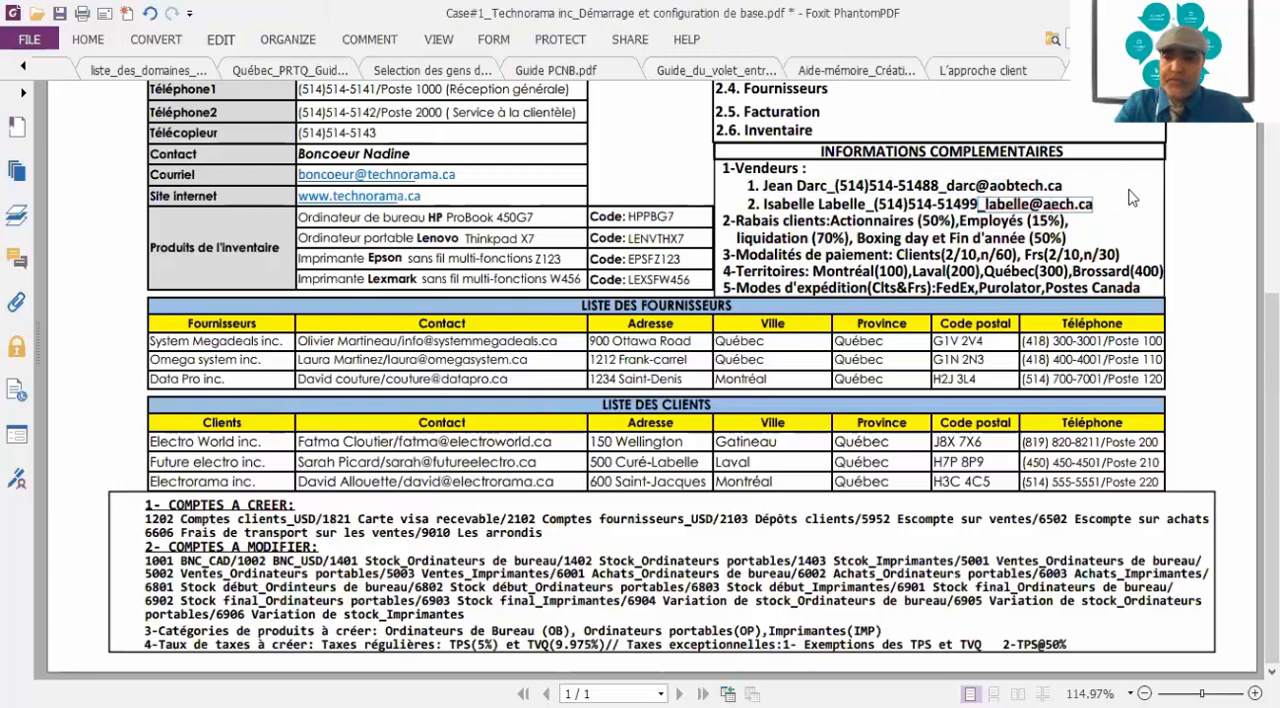
type("technor")
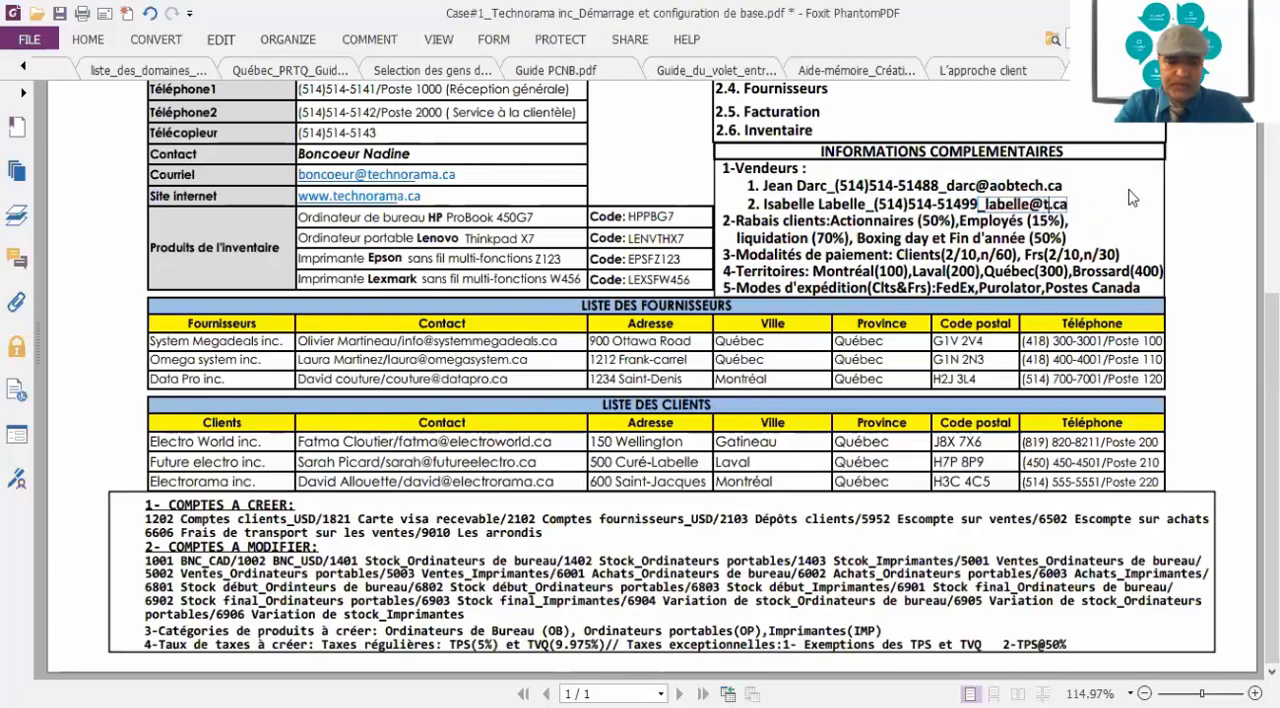
type("ama")
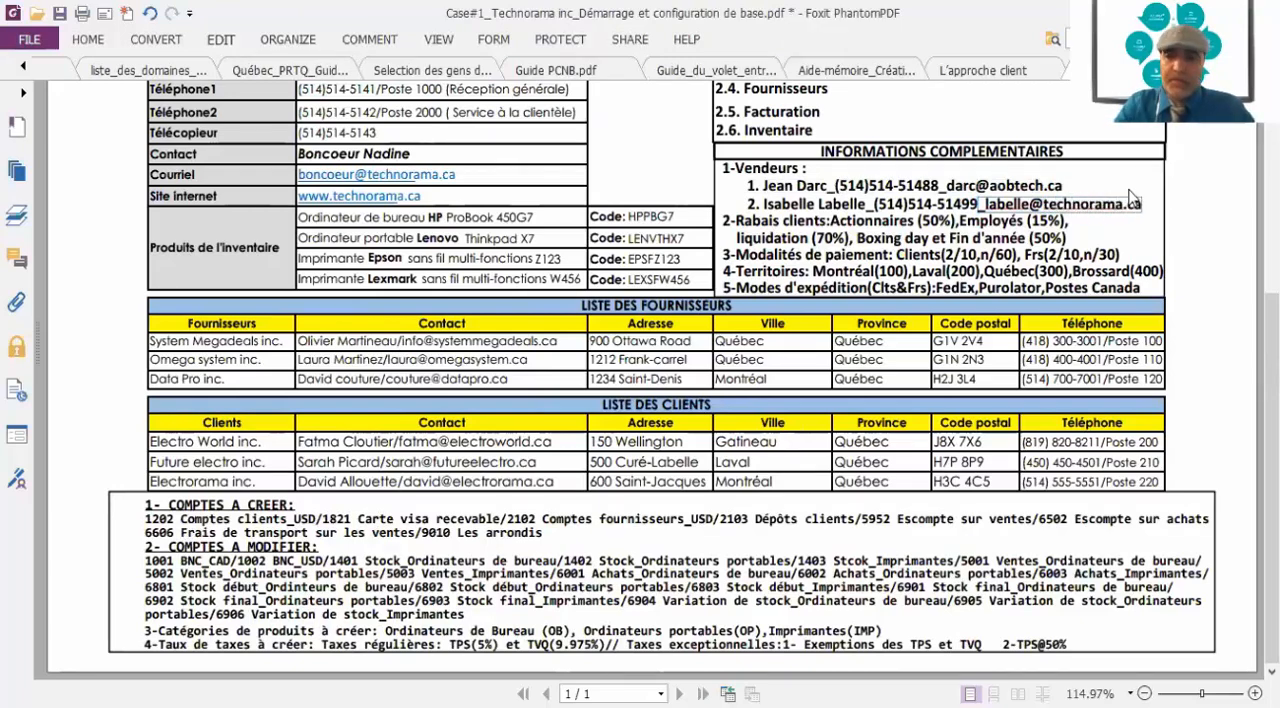
Replace the domain name in the first salesperson's e-mail with technorama
left_click(997, 189)
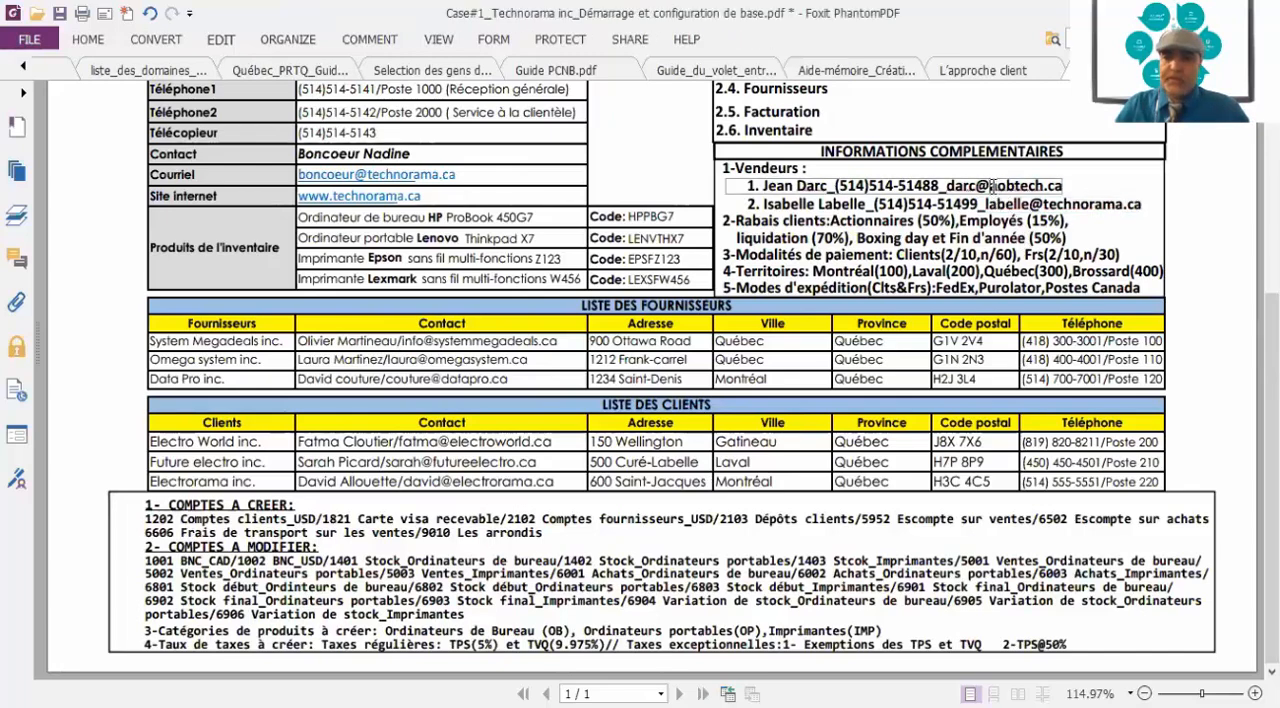
key("Delete")
key("Delete")
key("Delete")
key("Delete")
key("Delete")
key("Delete")
key("Delete")
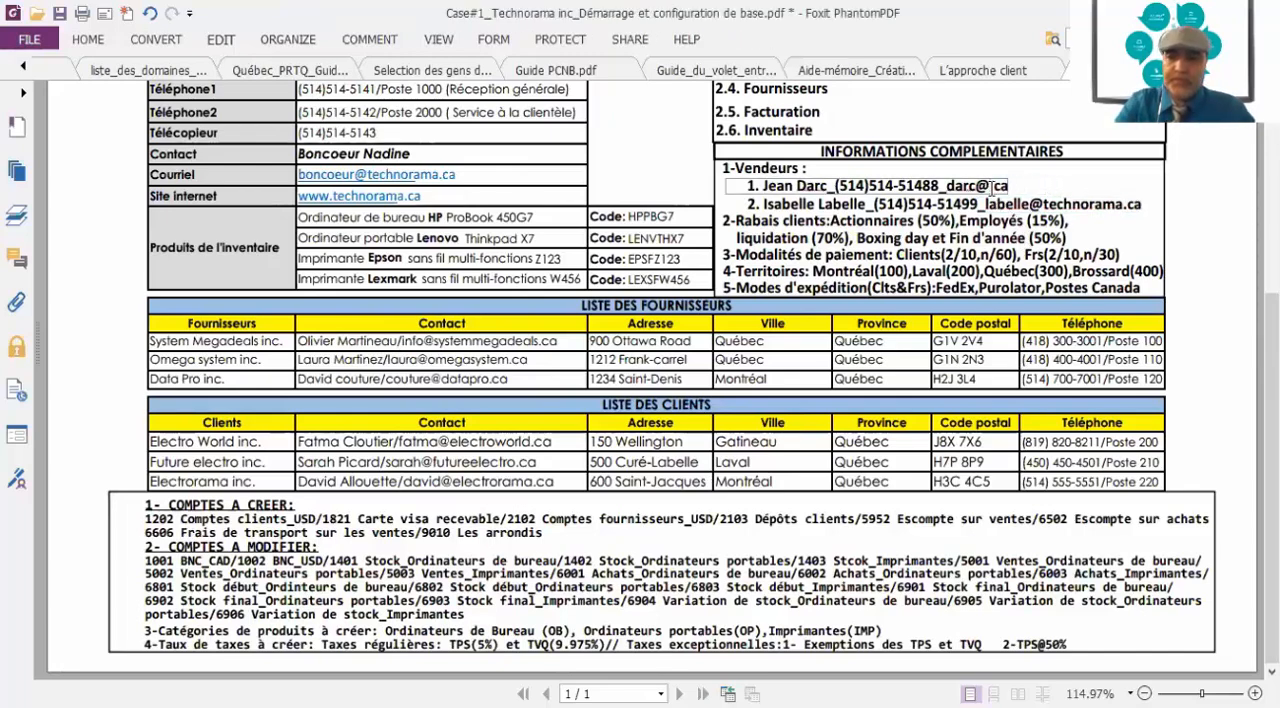
type("technorama")
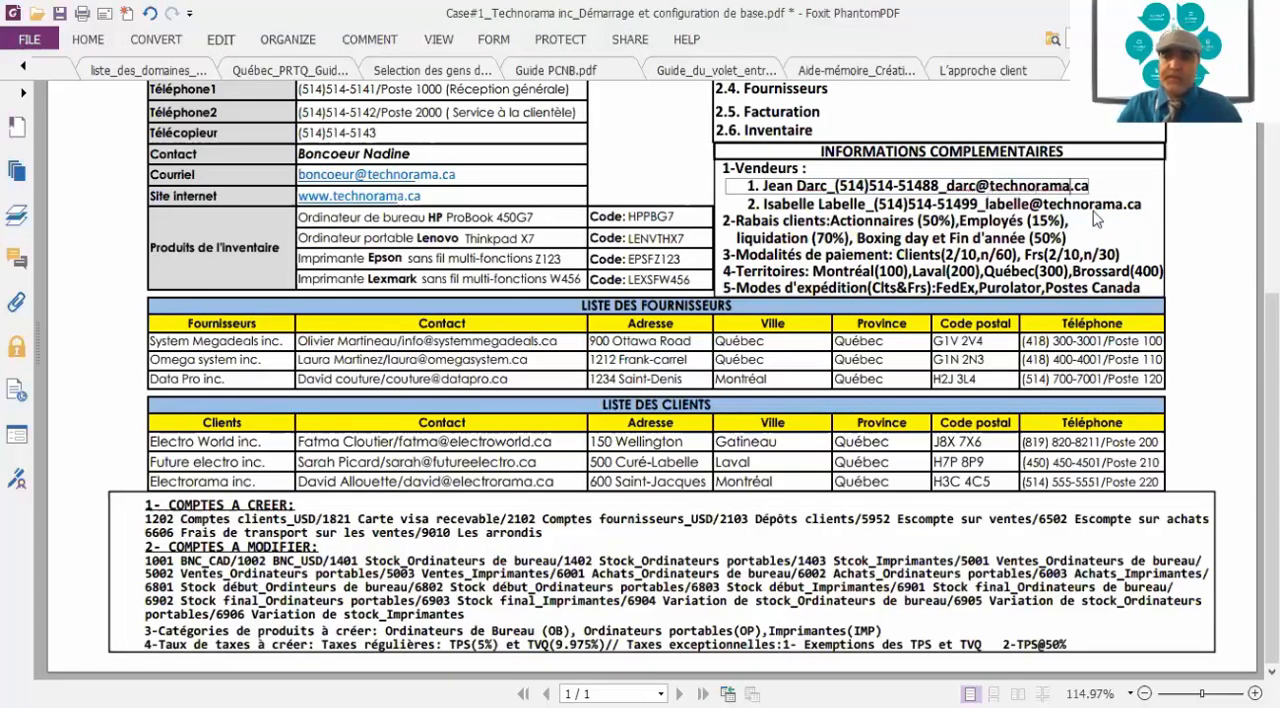
left_click(1120, 239)
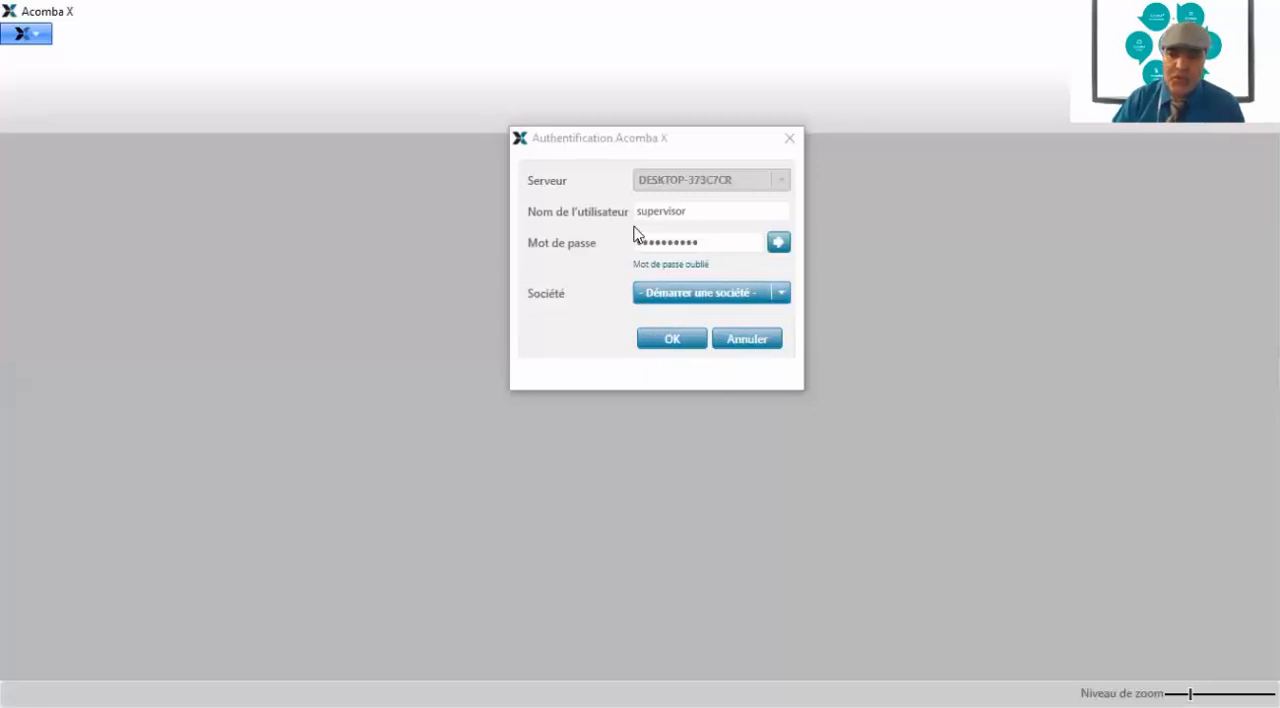
Switch to Acomba X, sign in as supervisor to start a new company, and initialise its database as Technorama inc
left_click(677, 334)
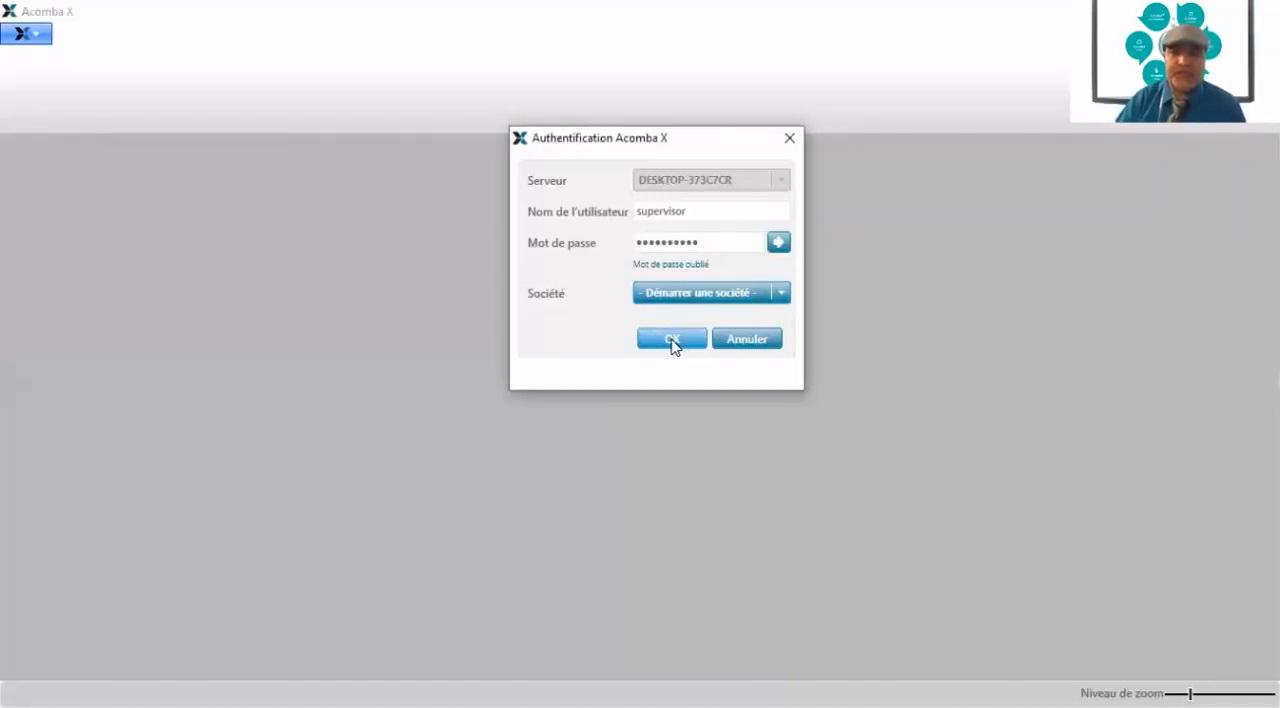
left_click(660, 336)
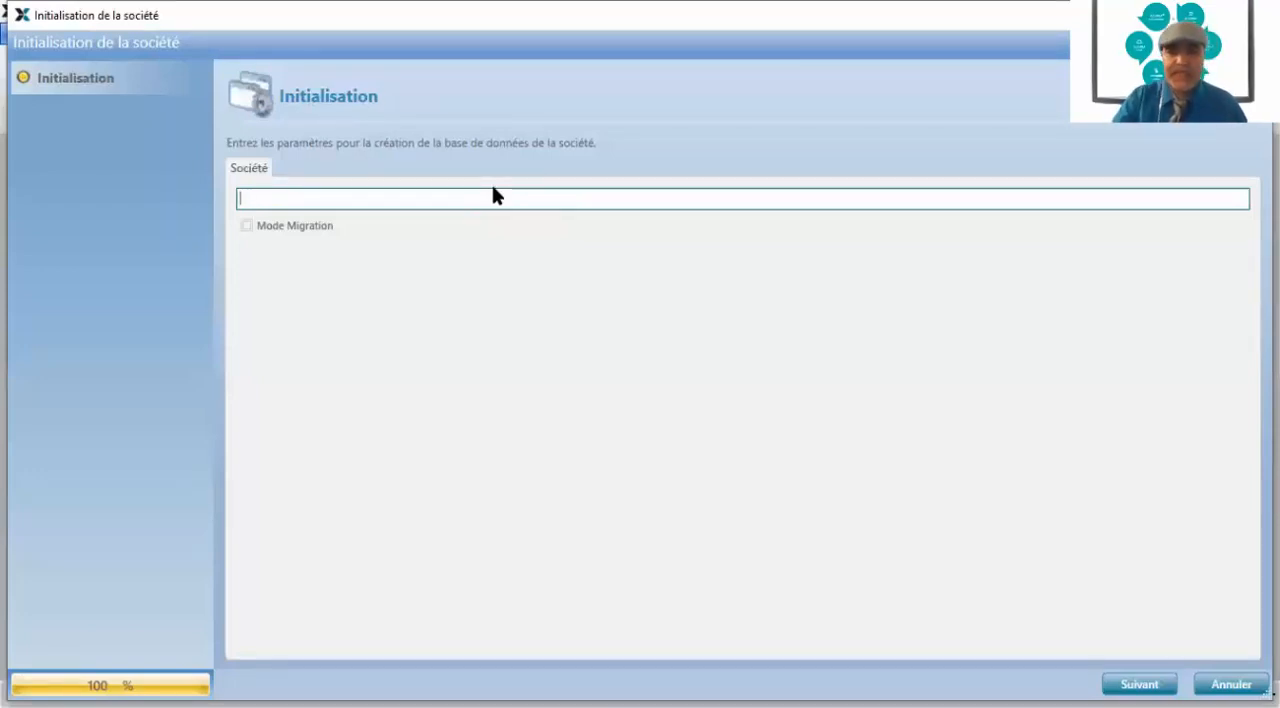
type("T")
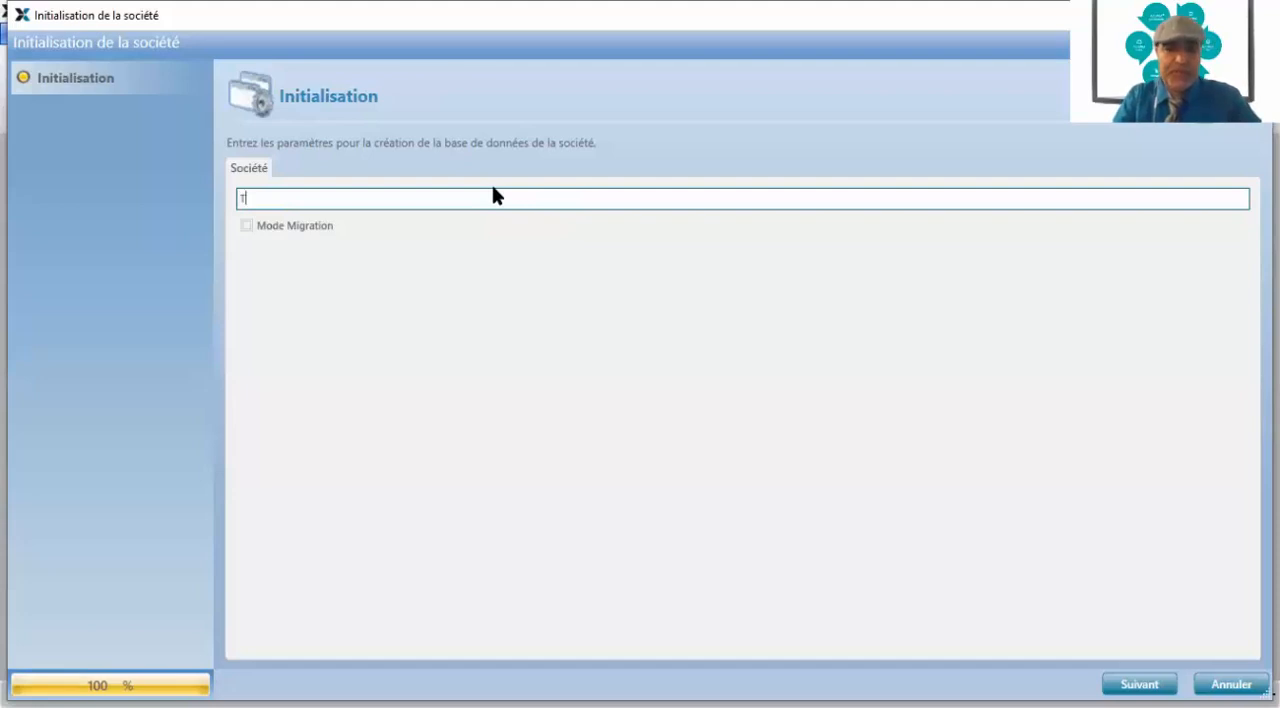
type("echn")
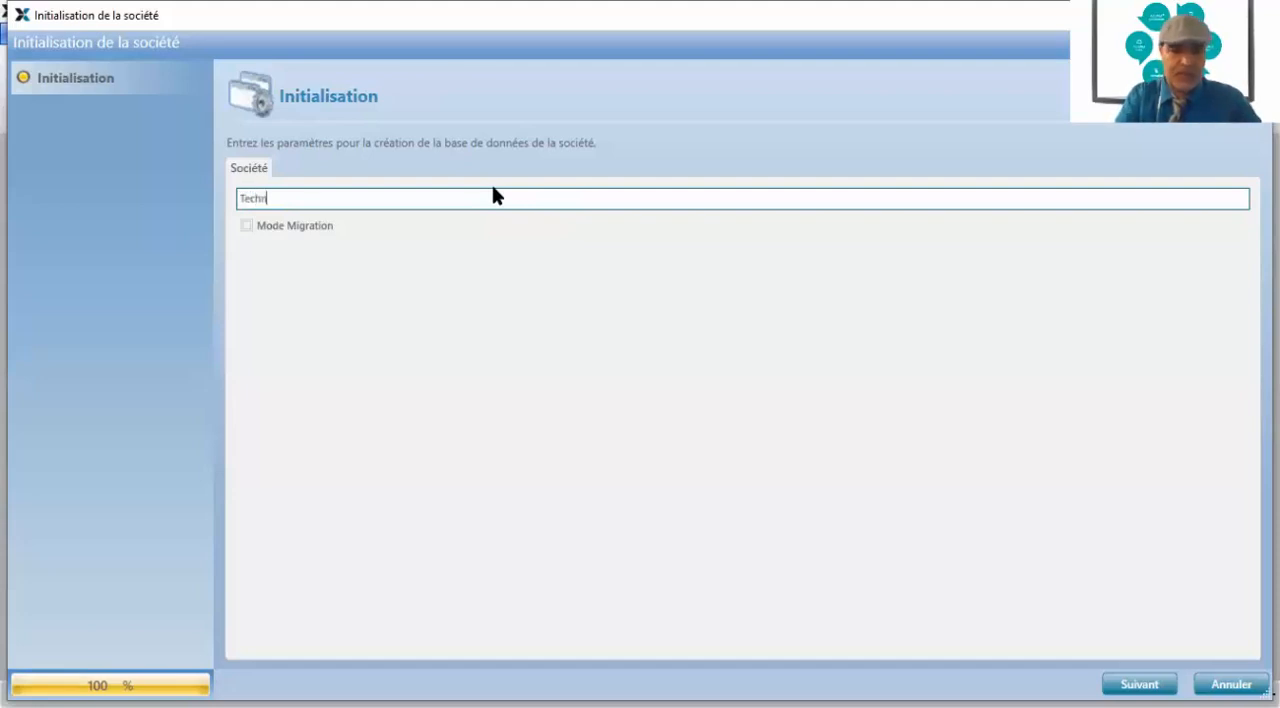
type("orama inc.")
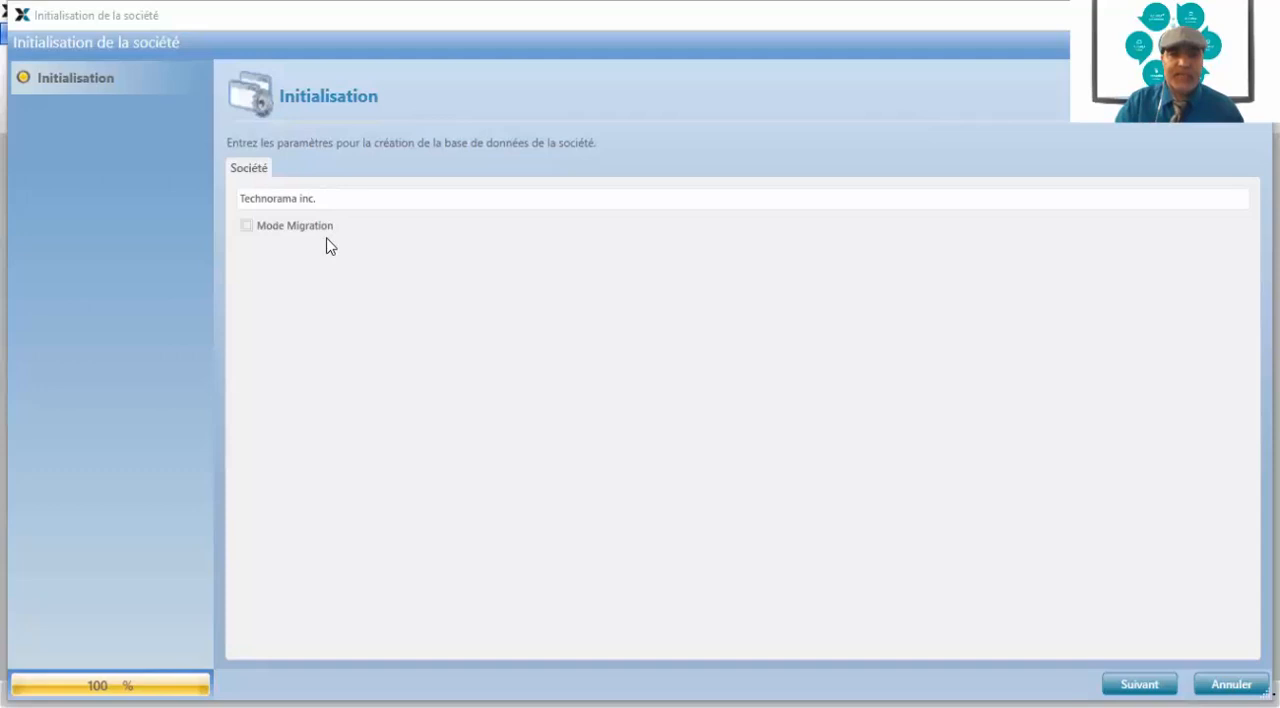
left_click(330, 199)
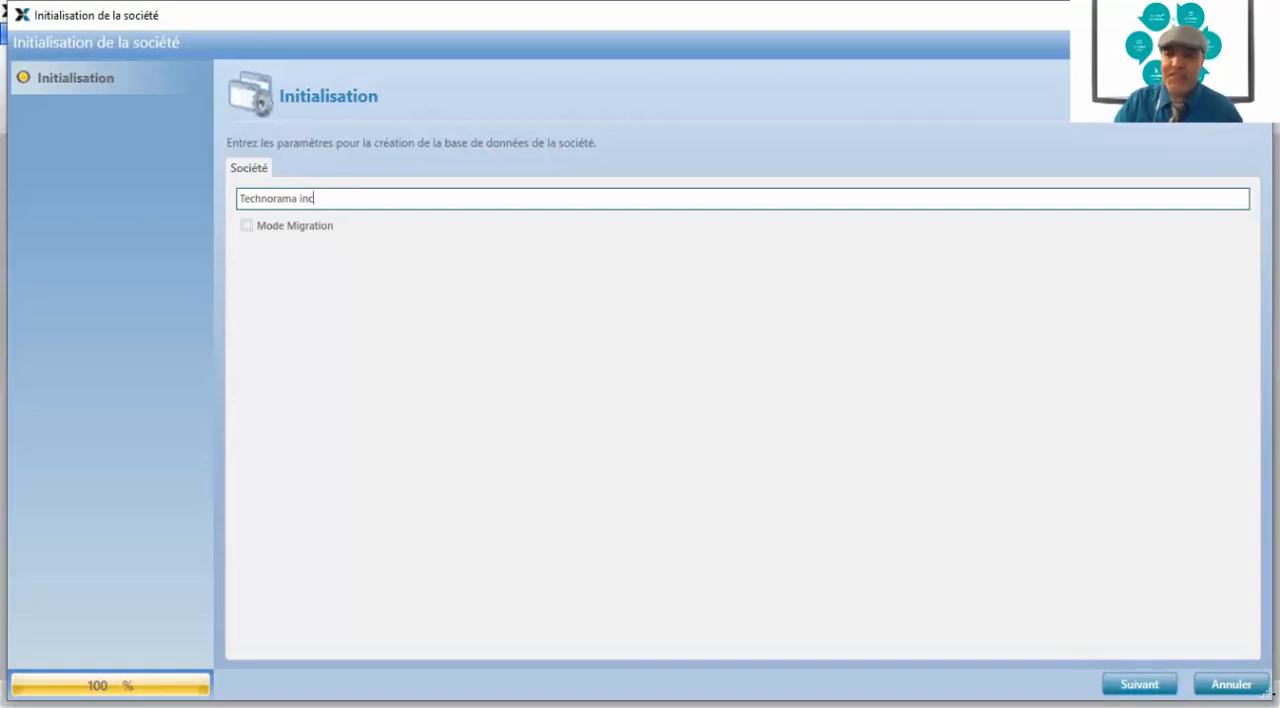
left_click(1147, 684)
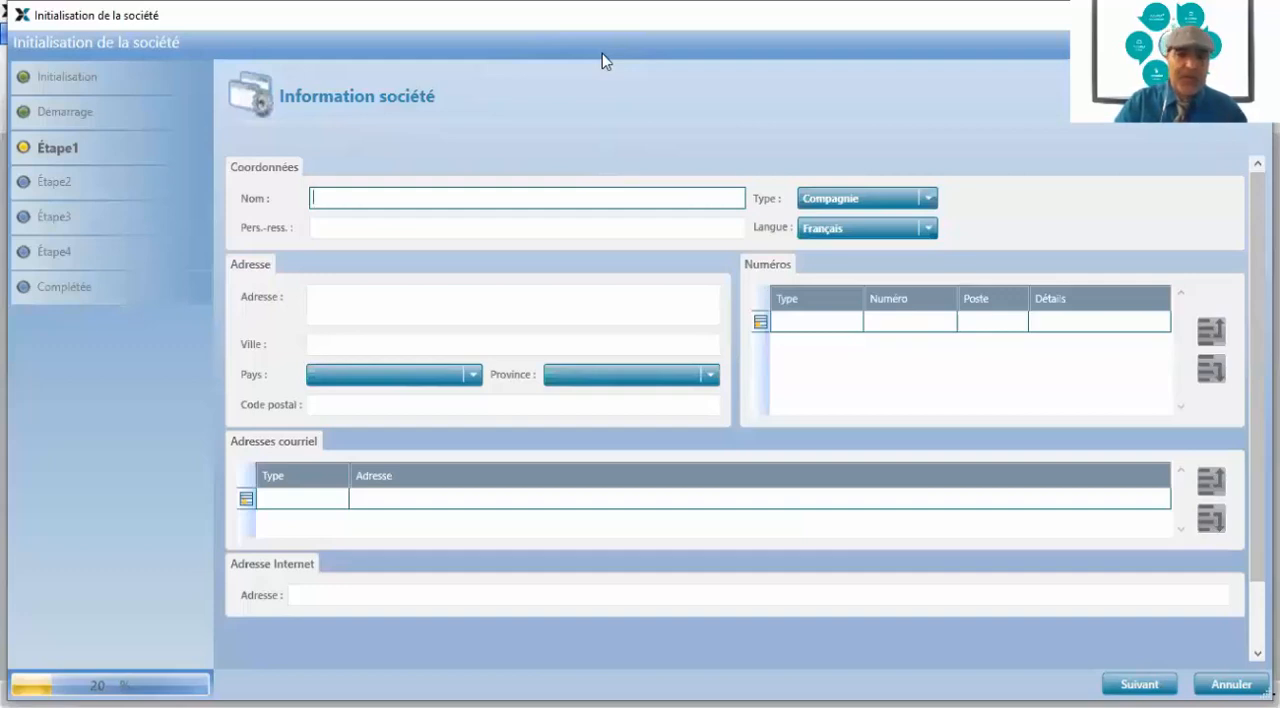
Enter Technorama inc. as the company name in the company information
type("T")
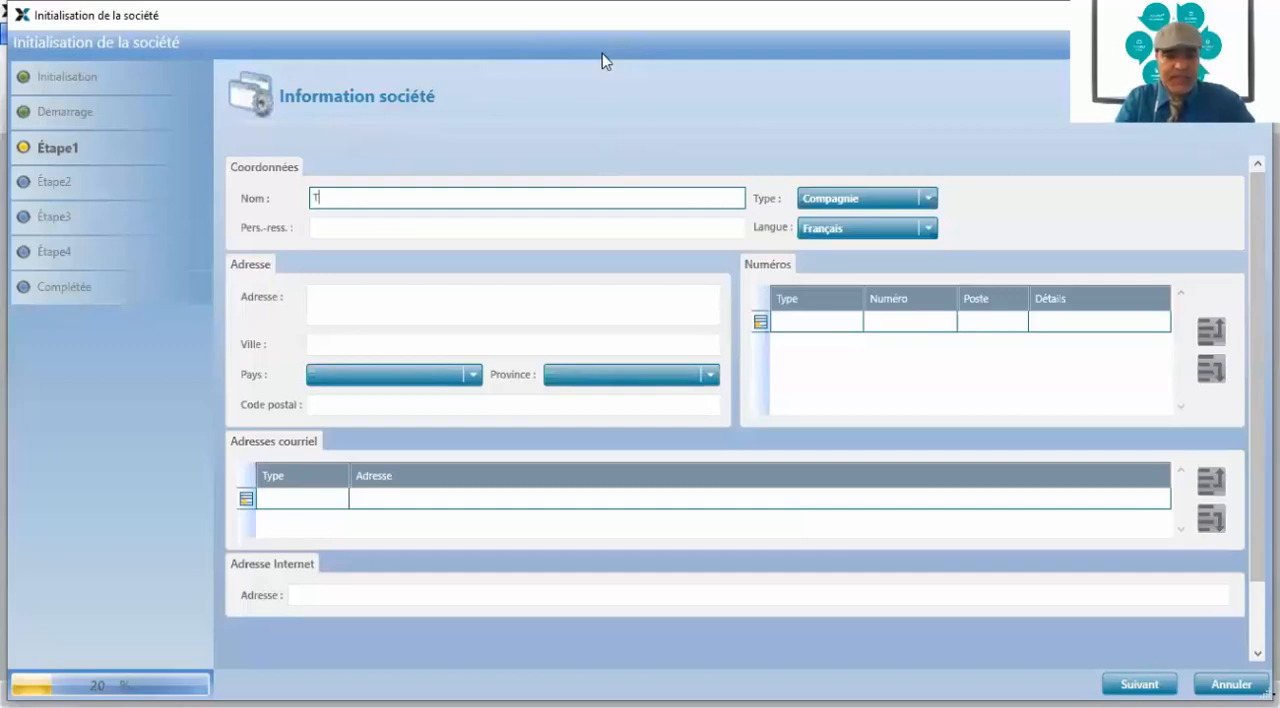
type("echnora")
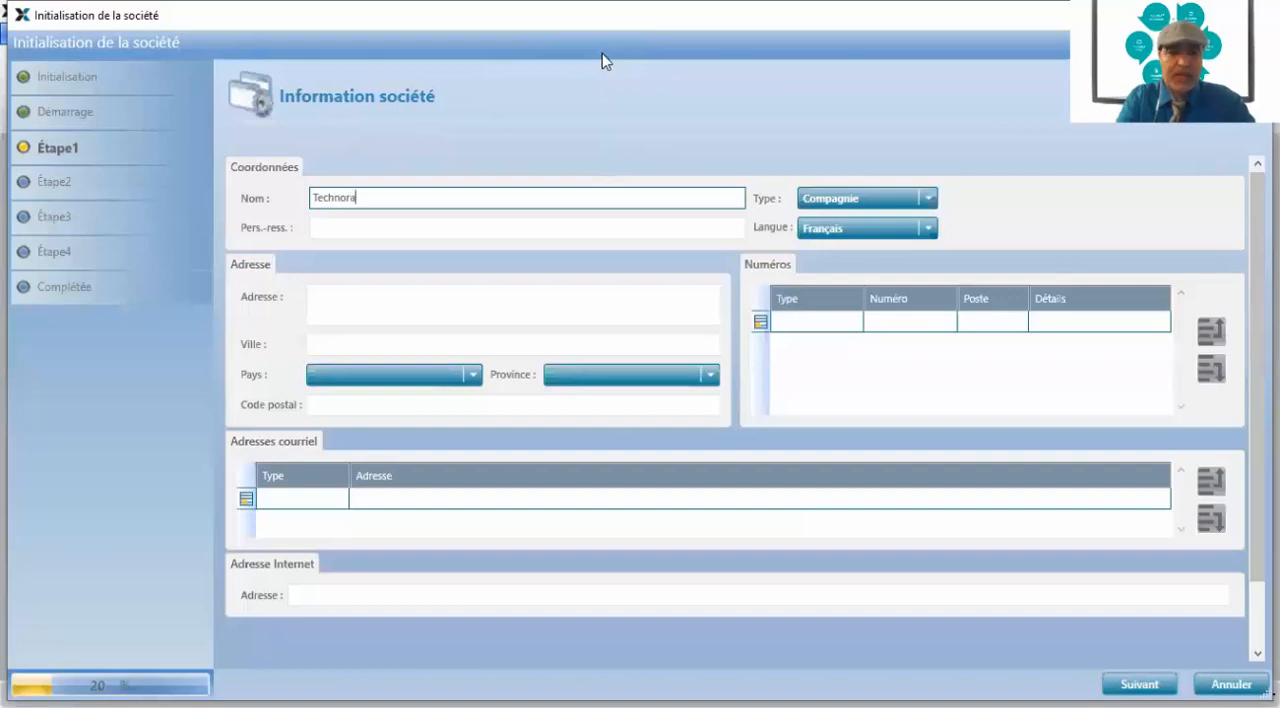
type("ma inc")
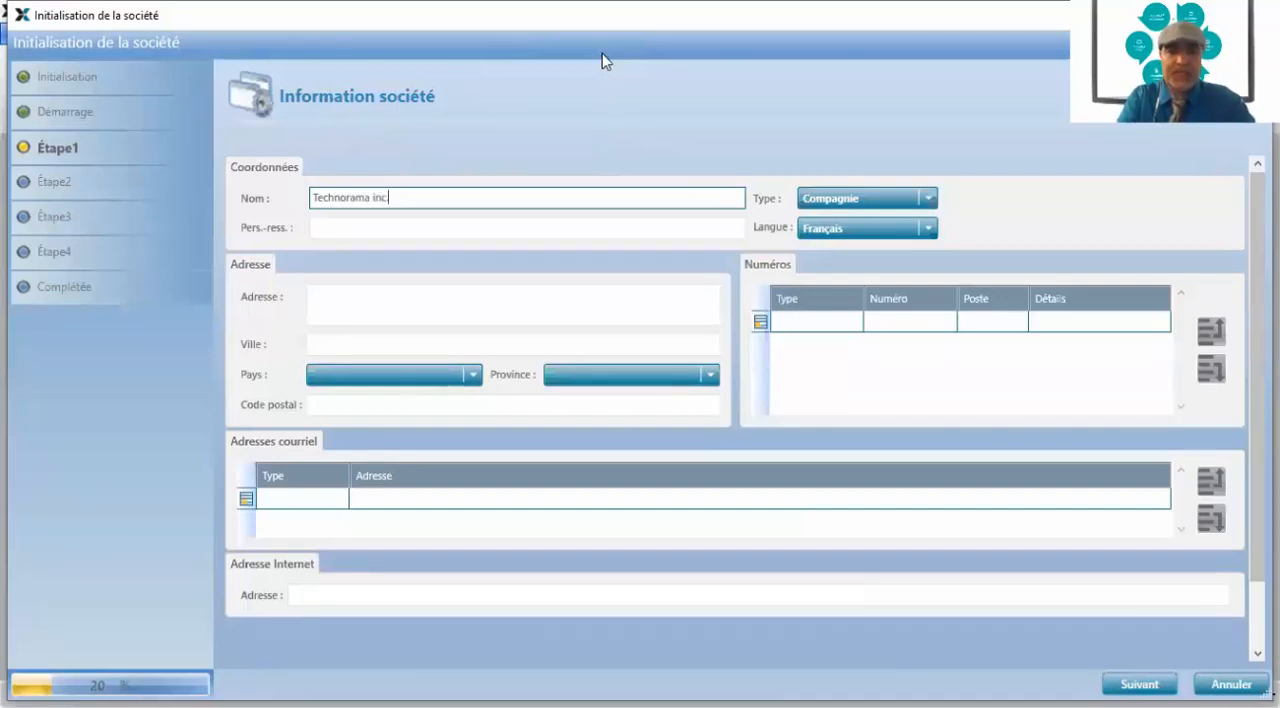
type(".")
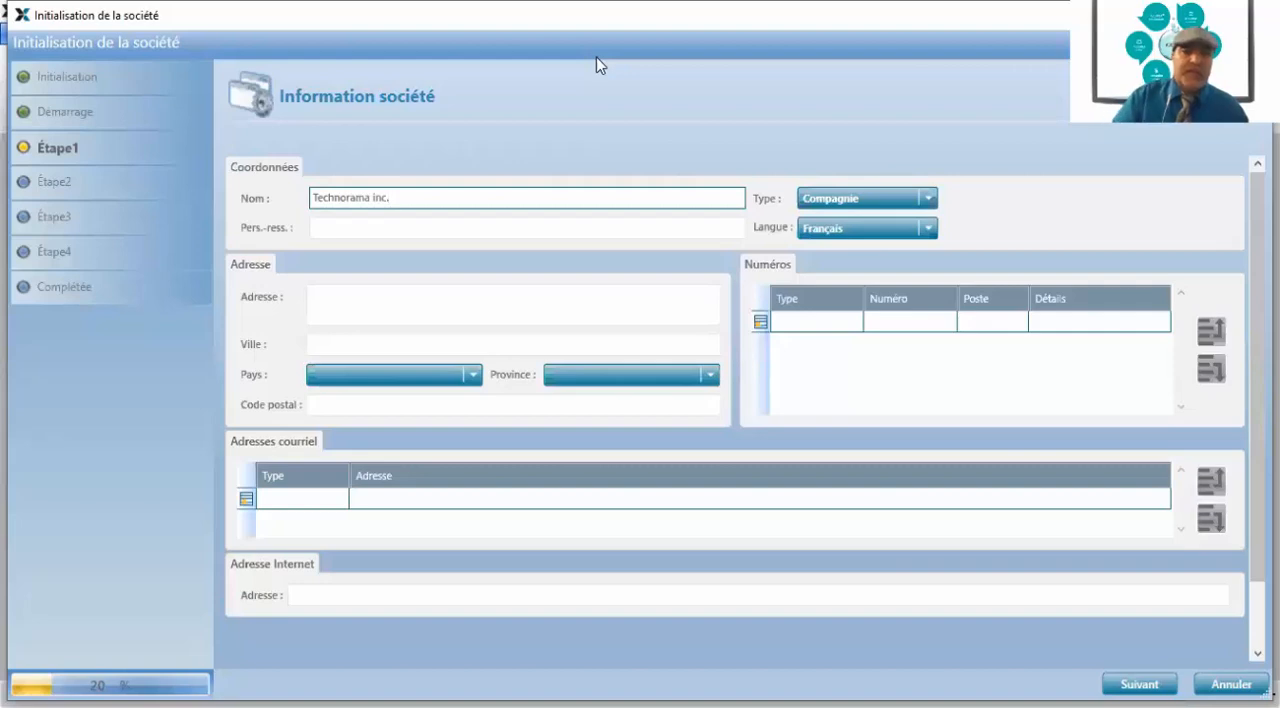
Fill in the contact person's full name for the company
left_click(373, 236)
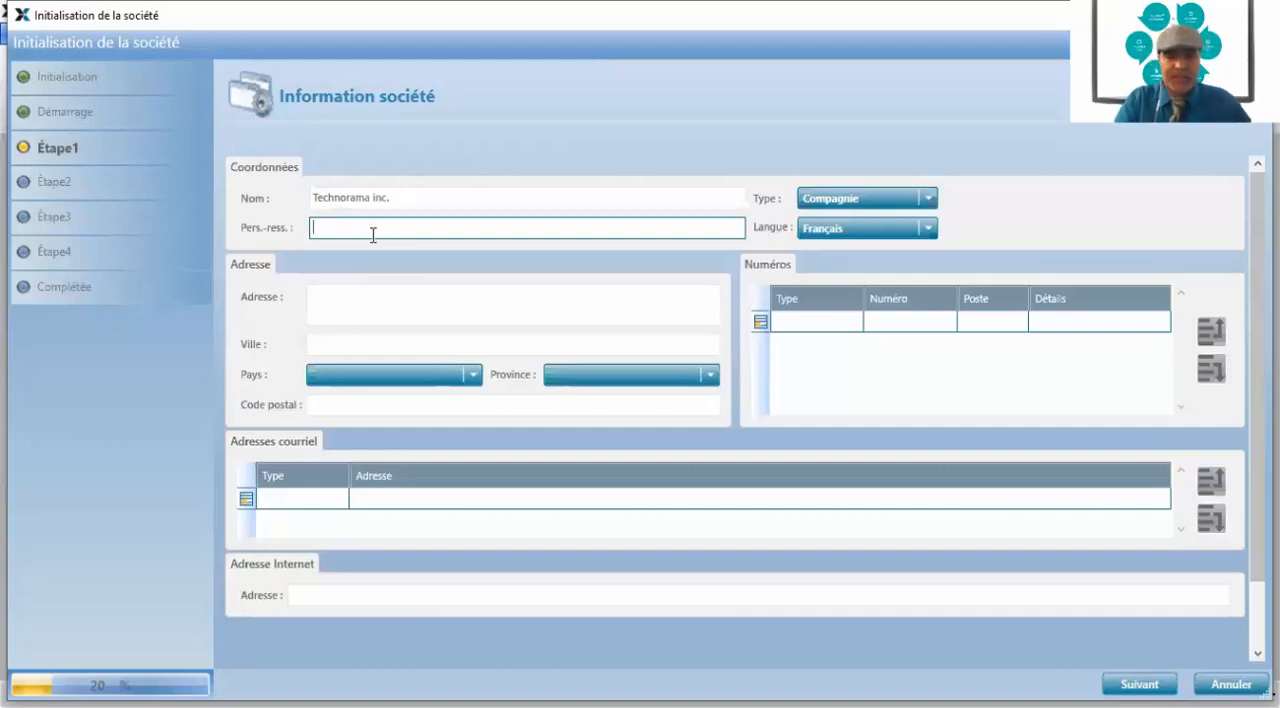
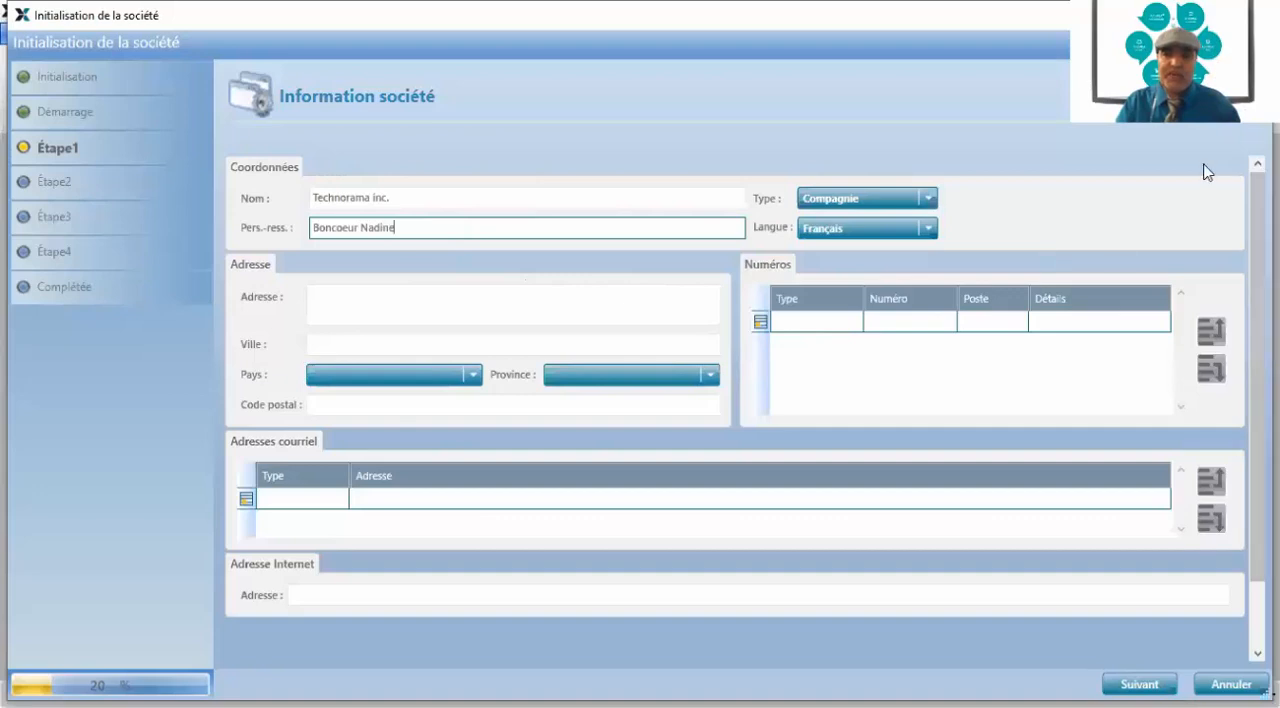
Check the available company types and languages in the contact details
left_click(928, 199)
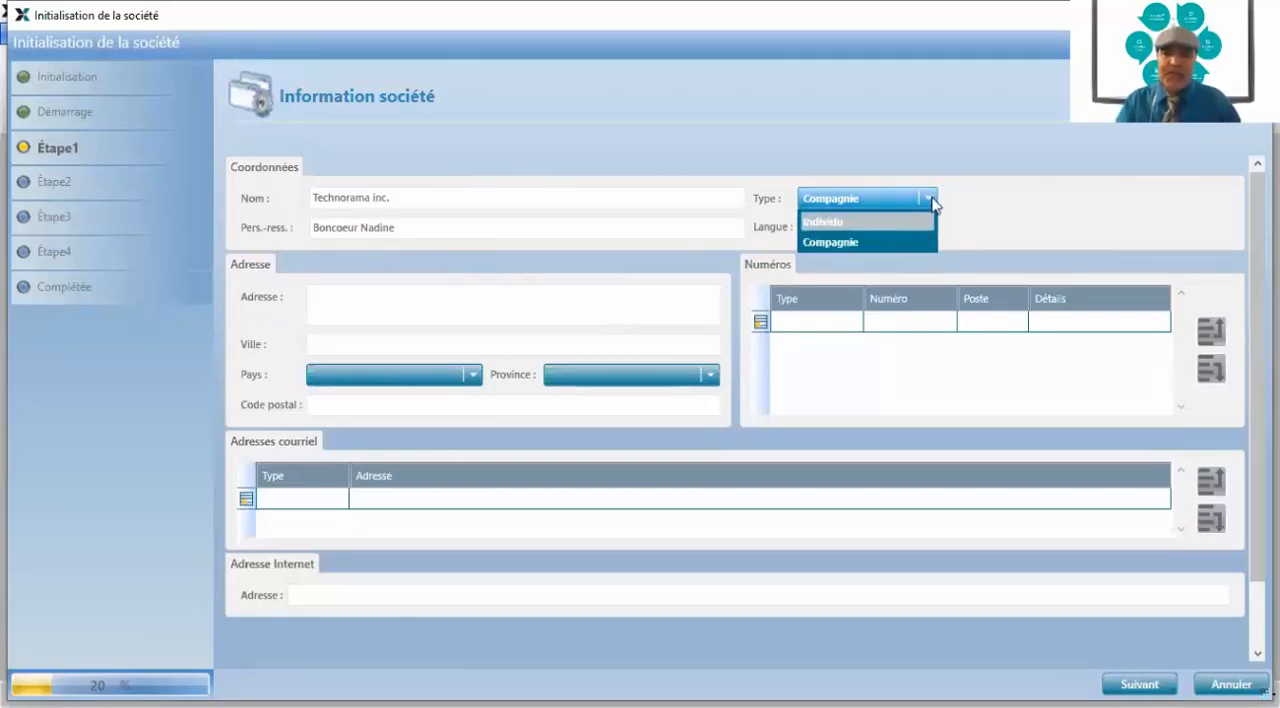
left_click(931, 201)
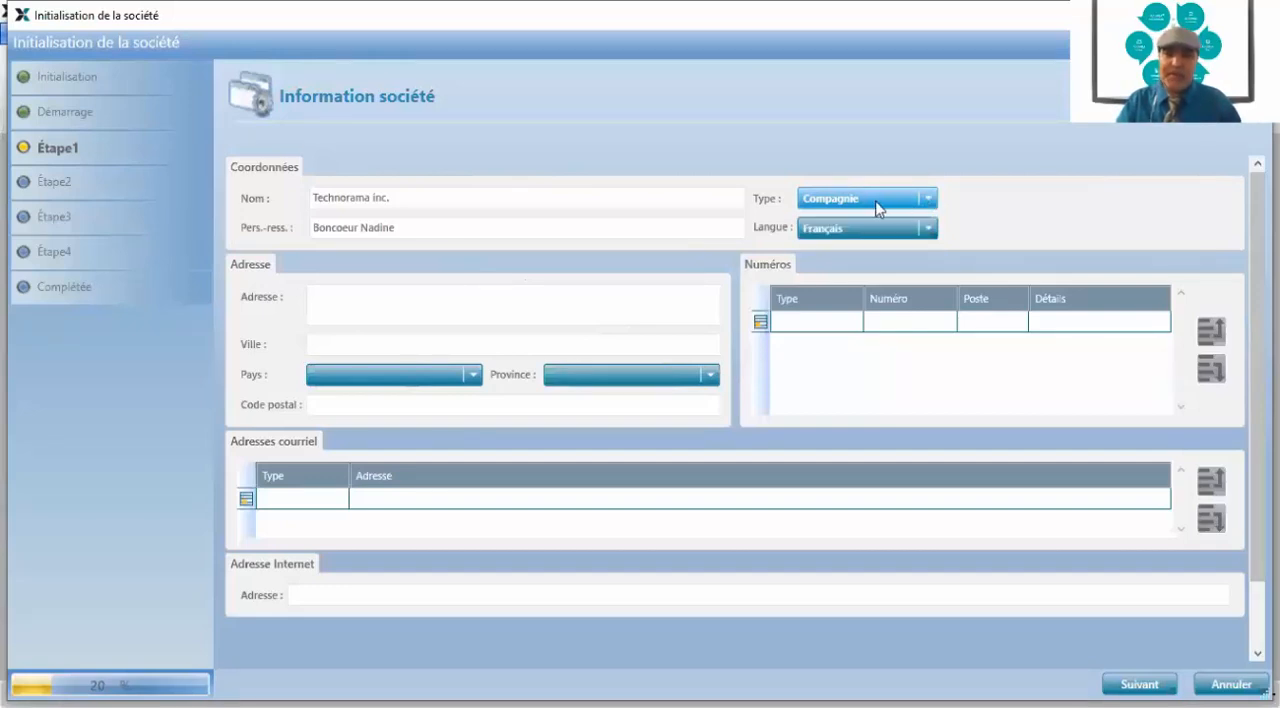
left_click(928, 228)
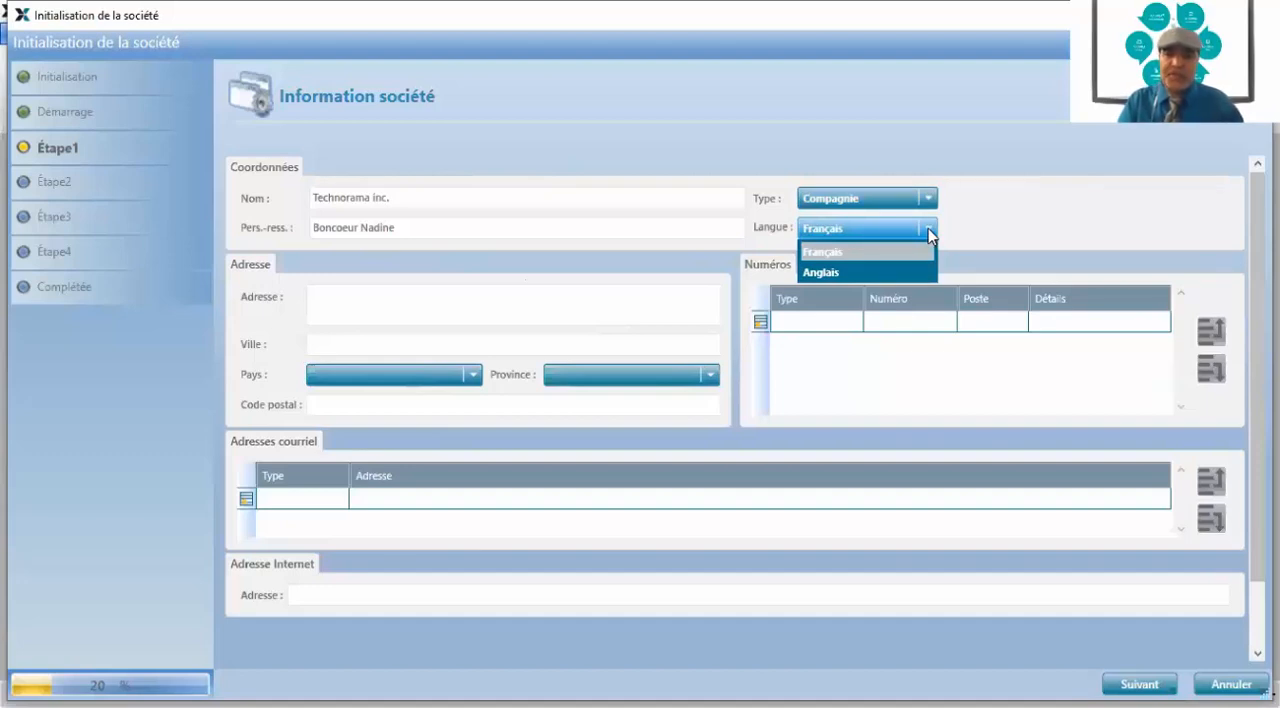
Enter the company's street address in the address section
left_click(407, 296)
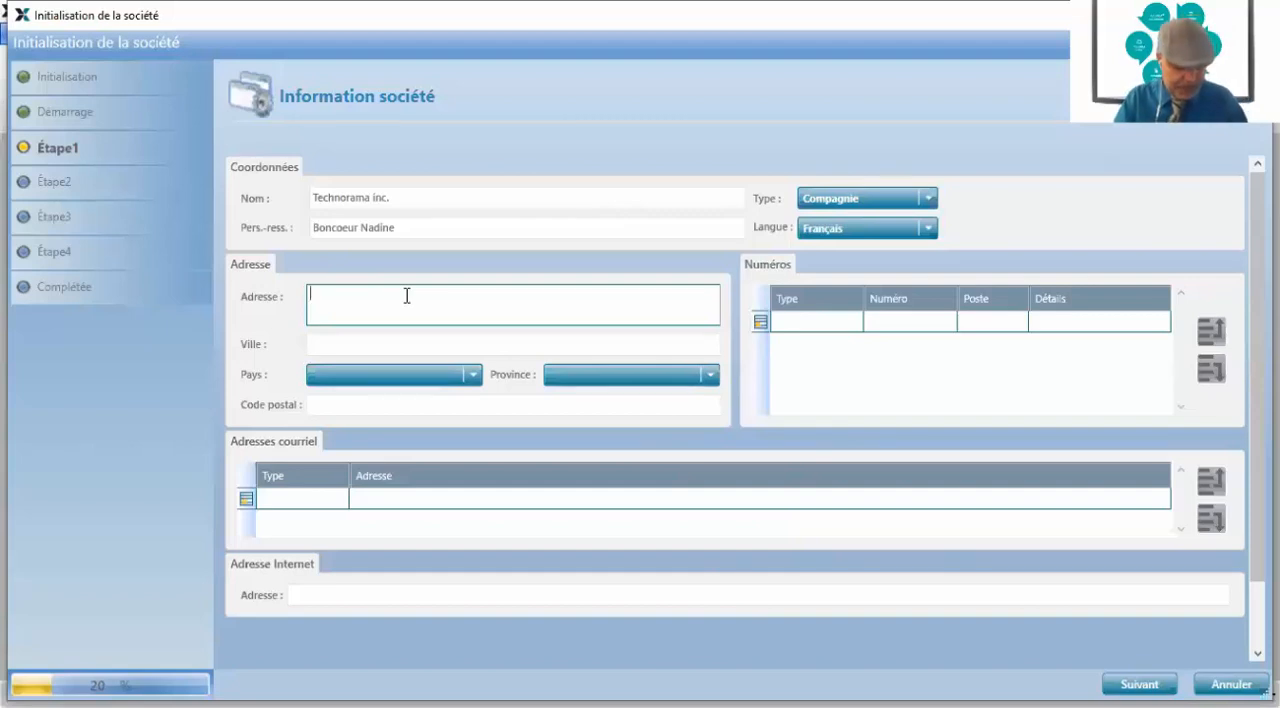
left_click(321, 208)
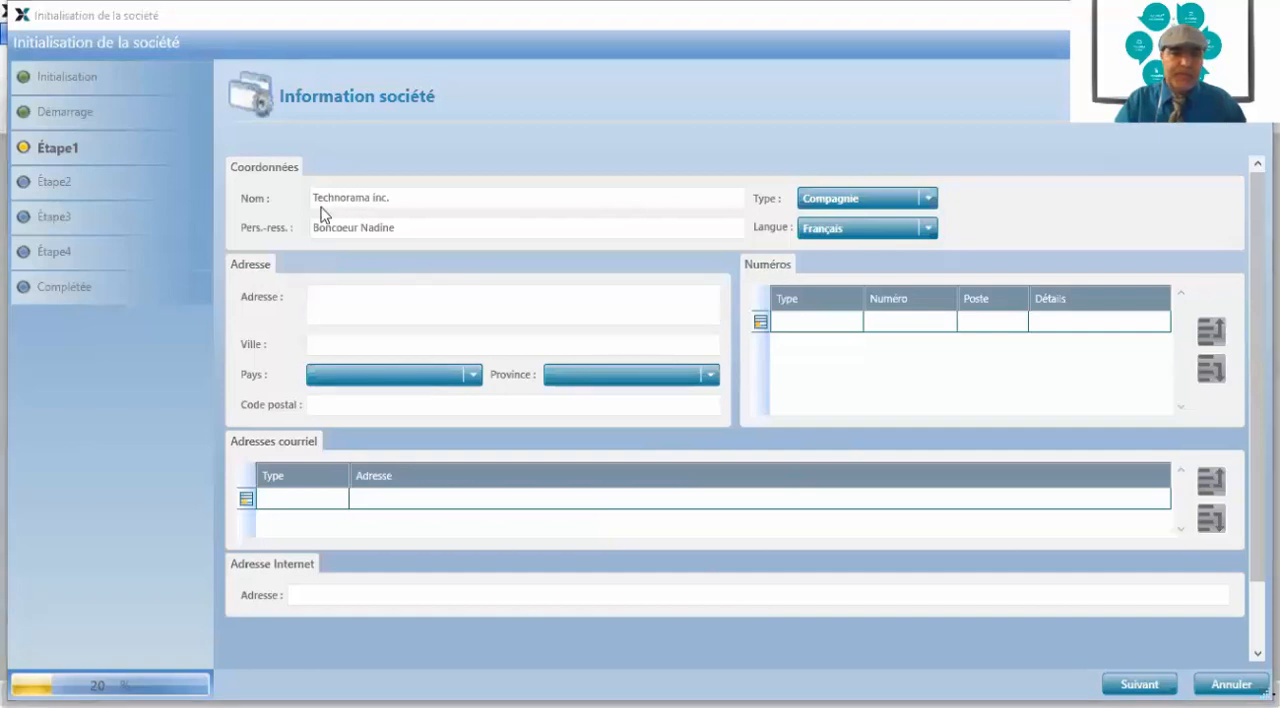
left_click(329, 300)
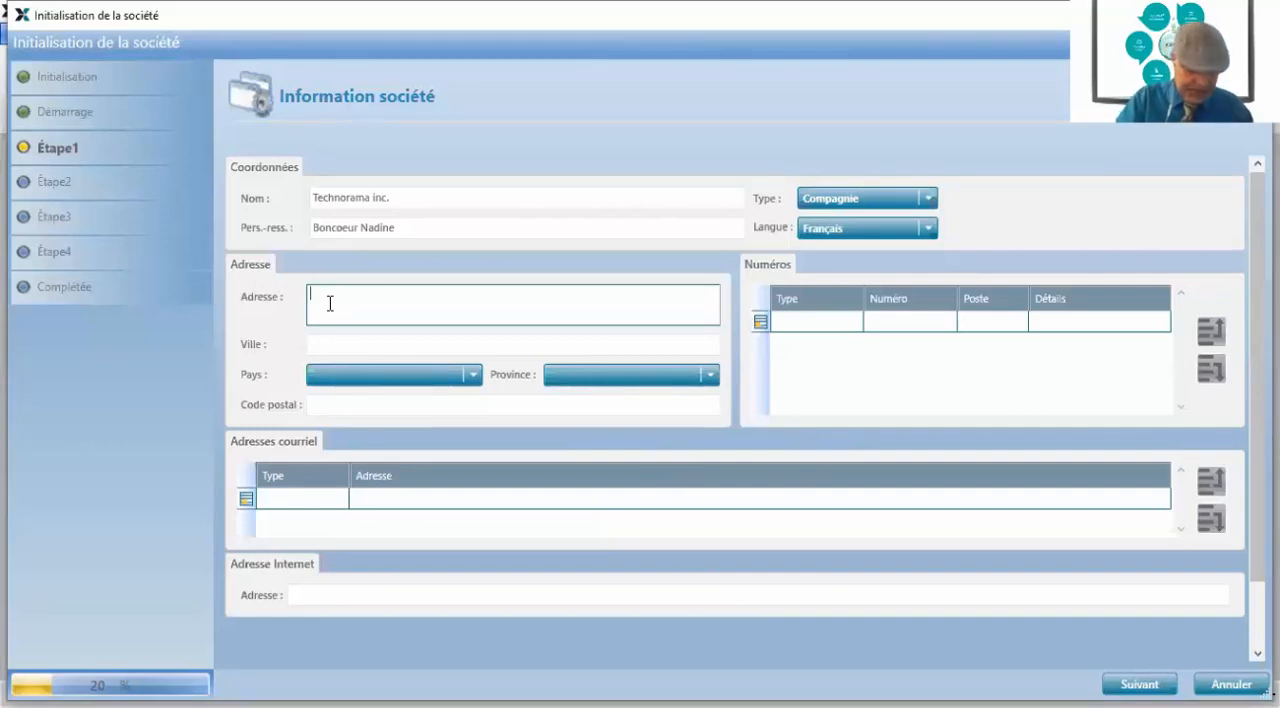
type("123")
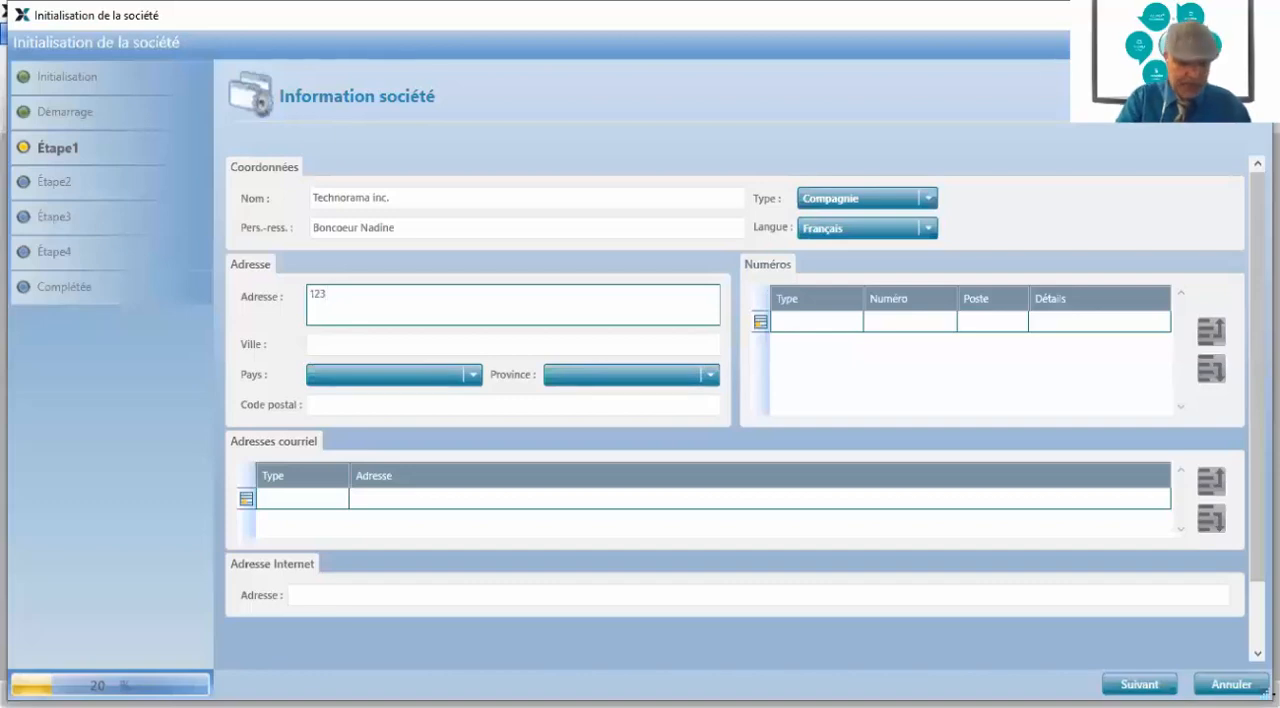
type(" rue")
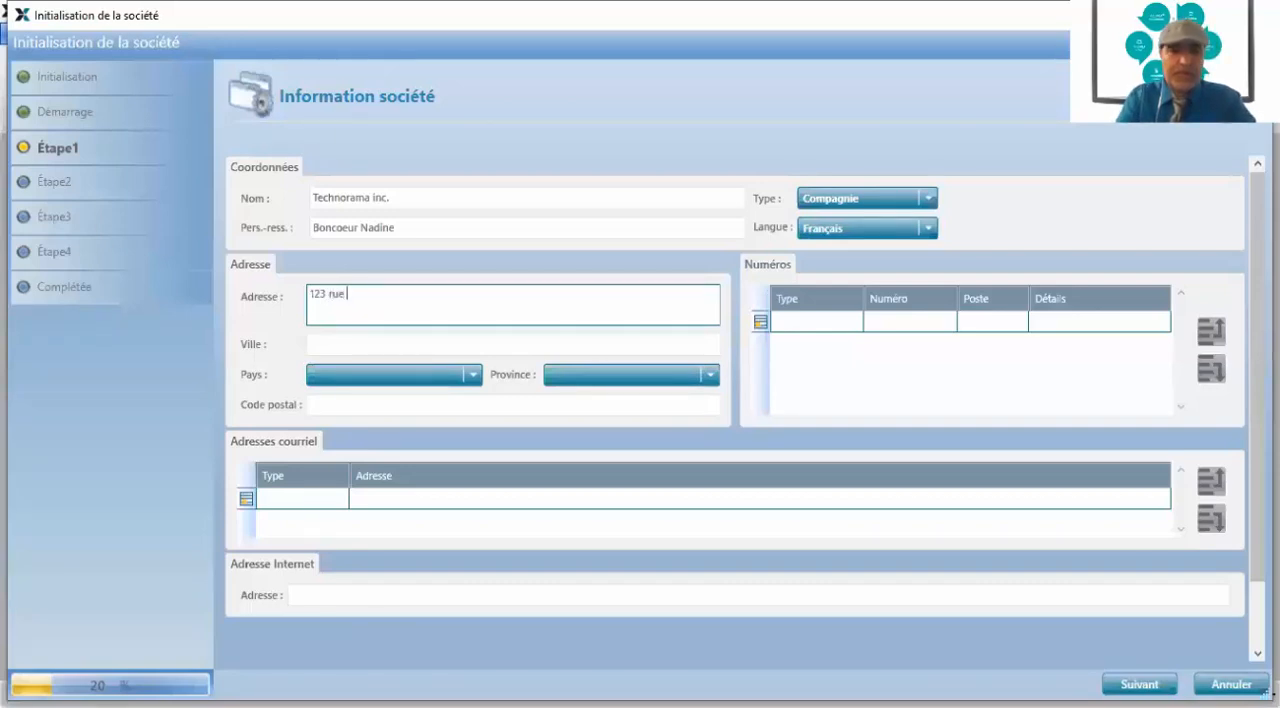
key("BackSpace")
key("BackSpace")
key("BackSpace")
key("BackSpace")
type("F")
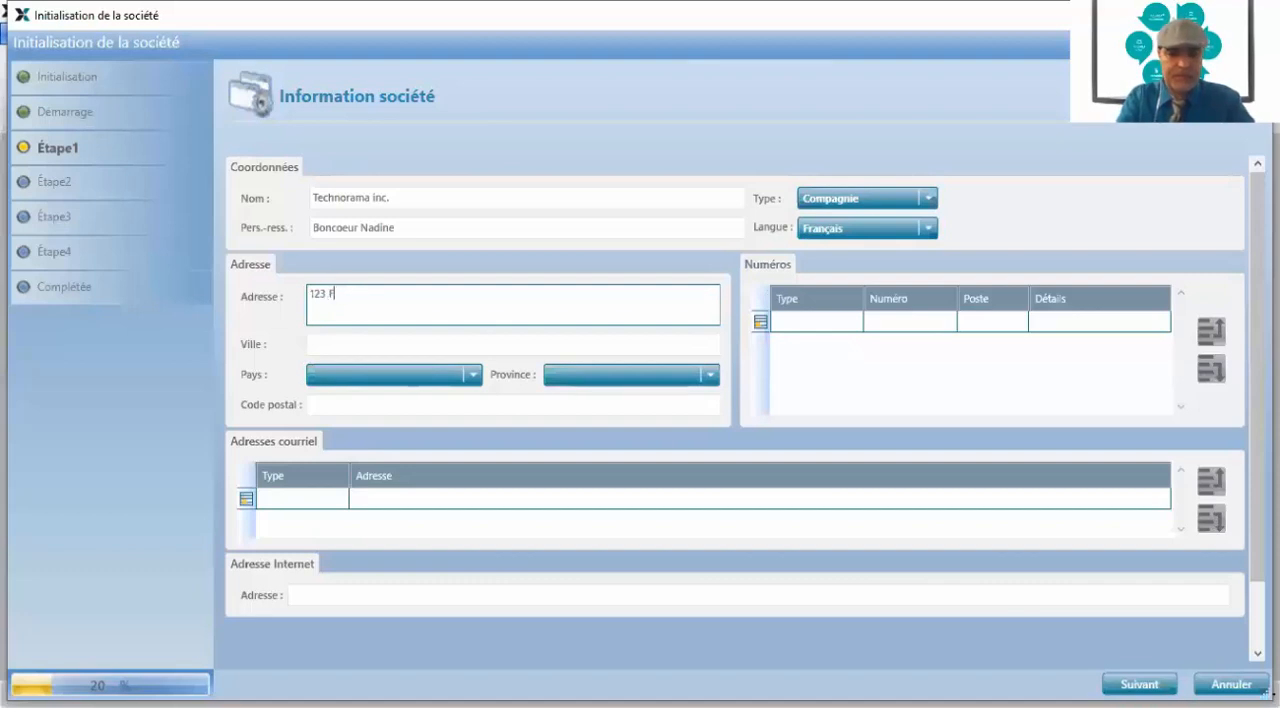
key("BackSpace")
type("Rue")
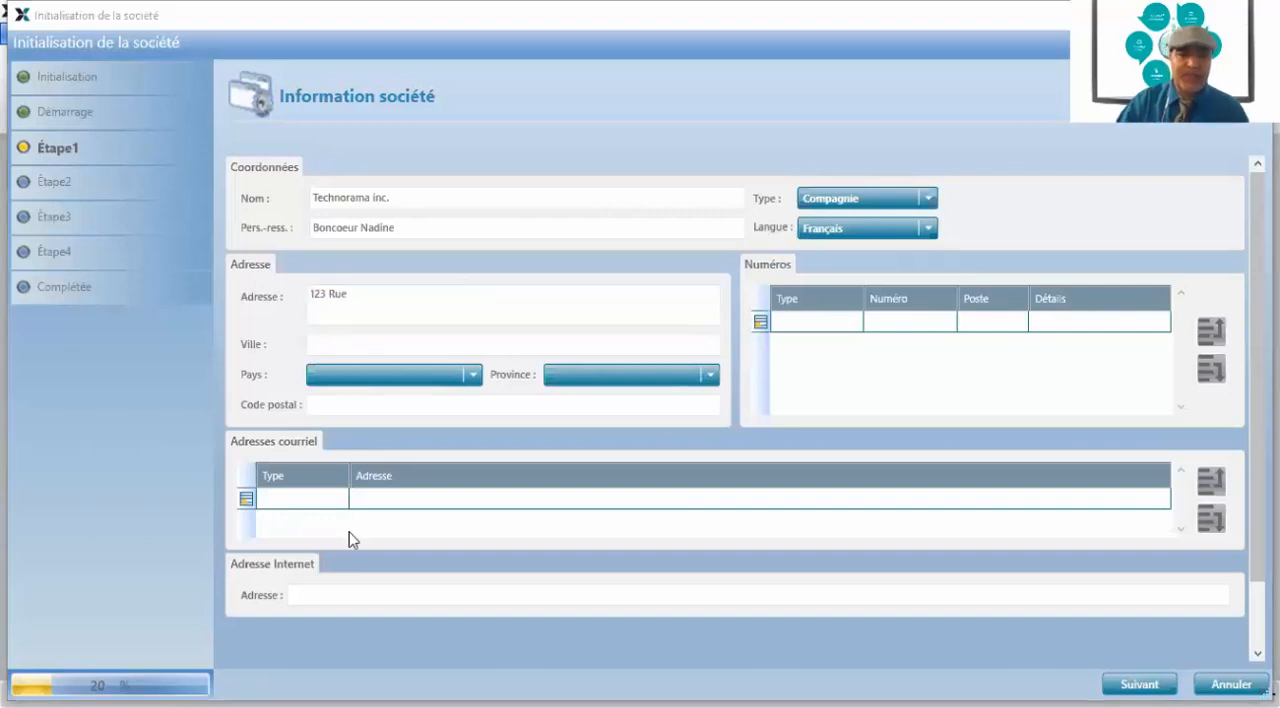
left_click(361, 292)
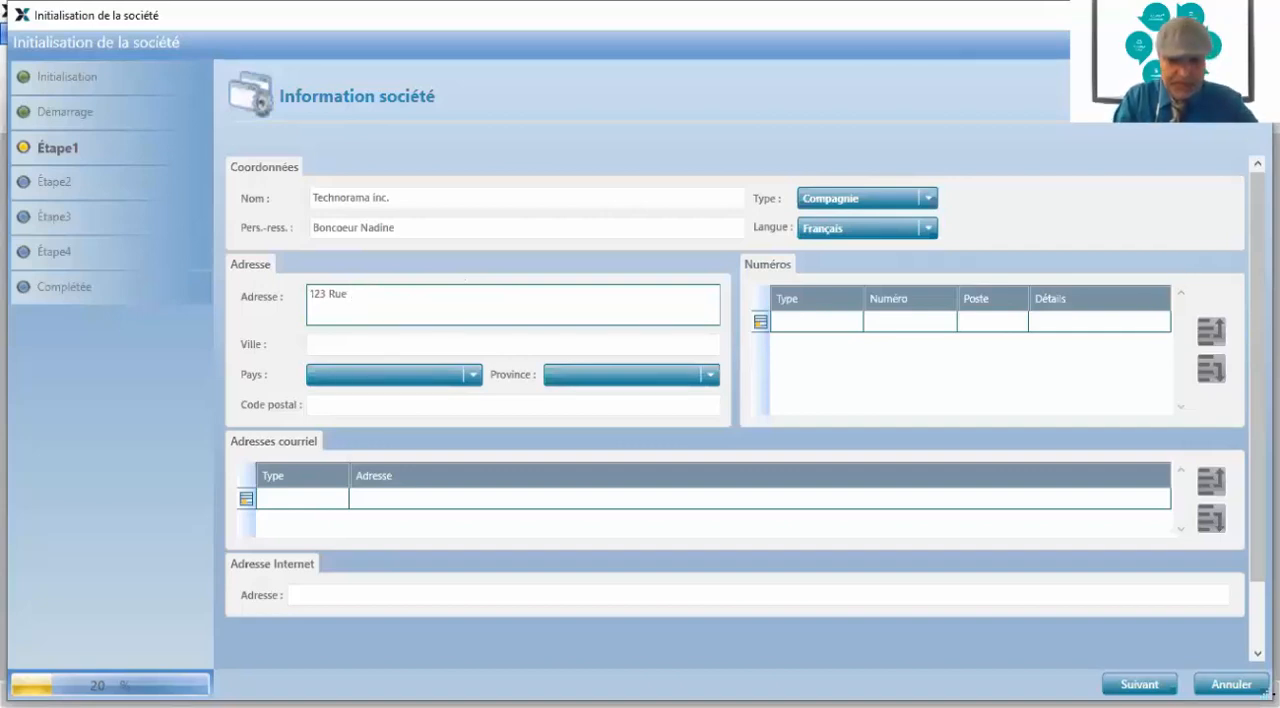
type("Kingston")
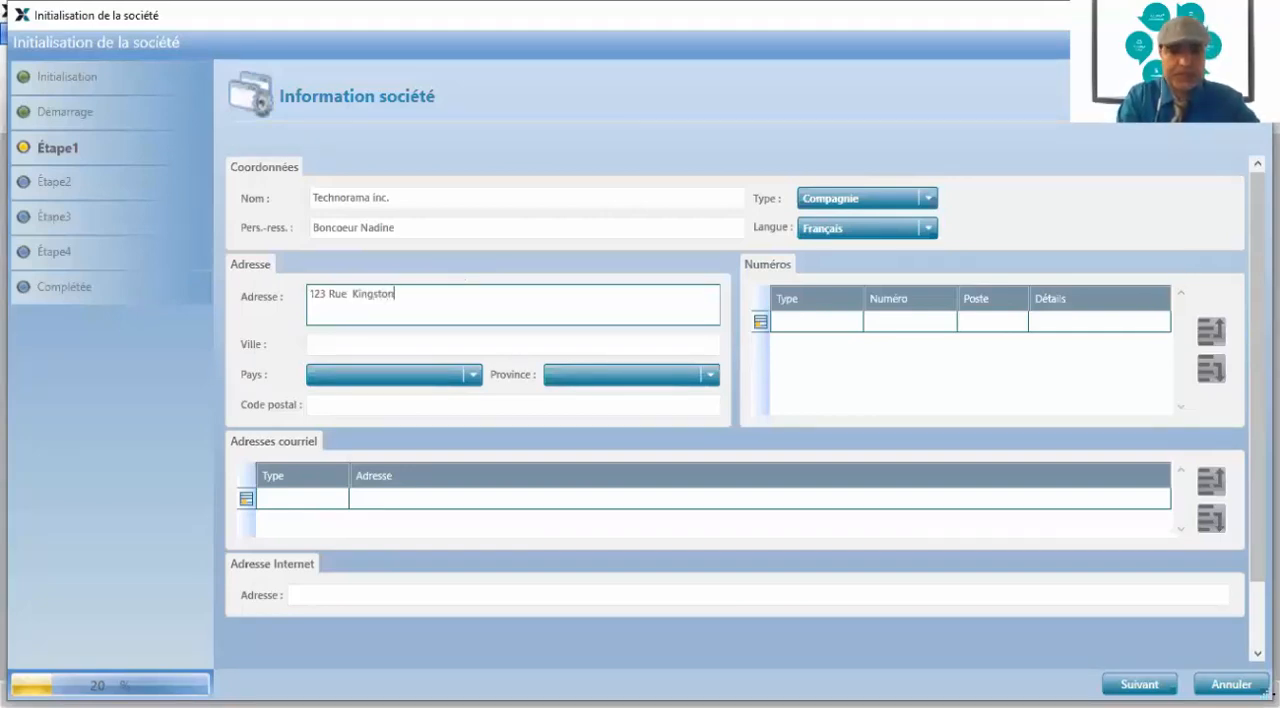
Fill in the company's city and set the country to CA-Canada and the province to QC-Québec
left_click(342, 346)
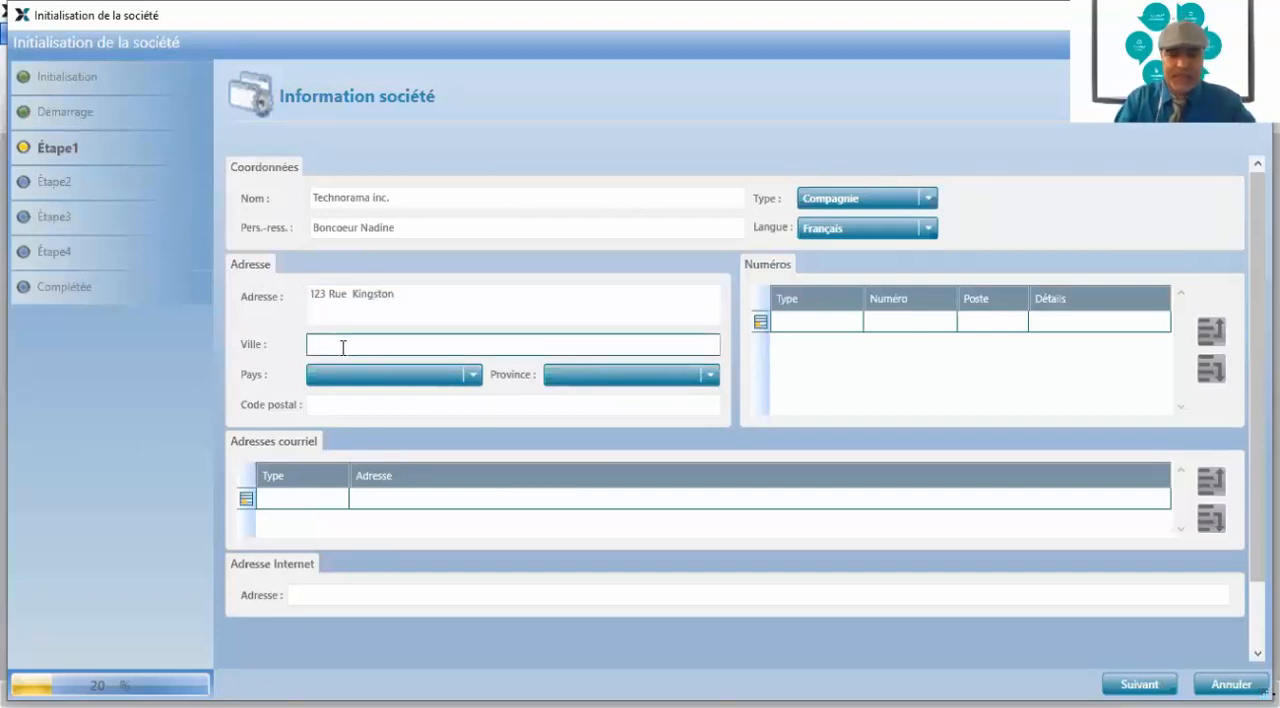
type("Montr")
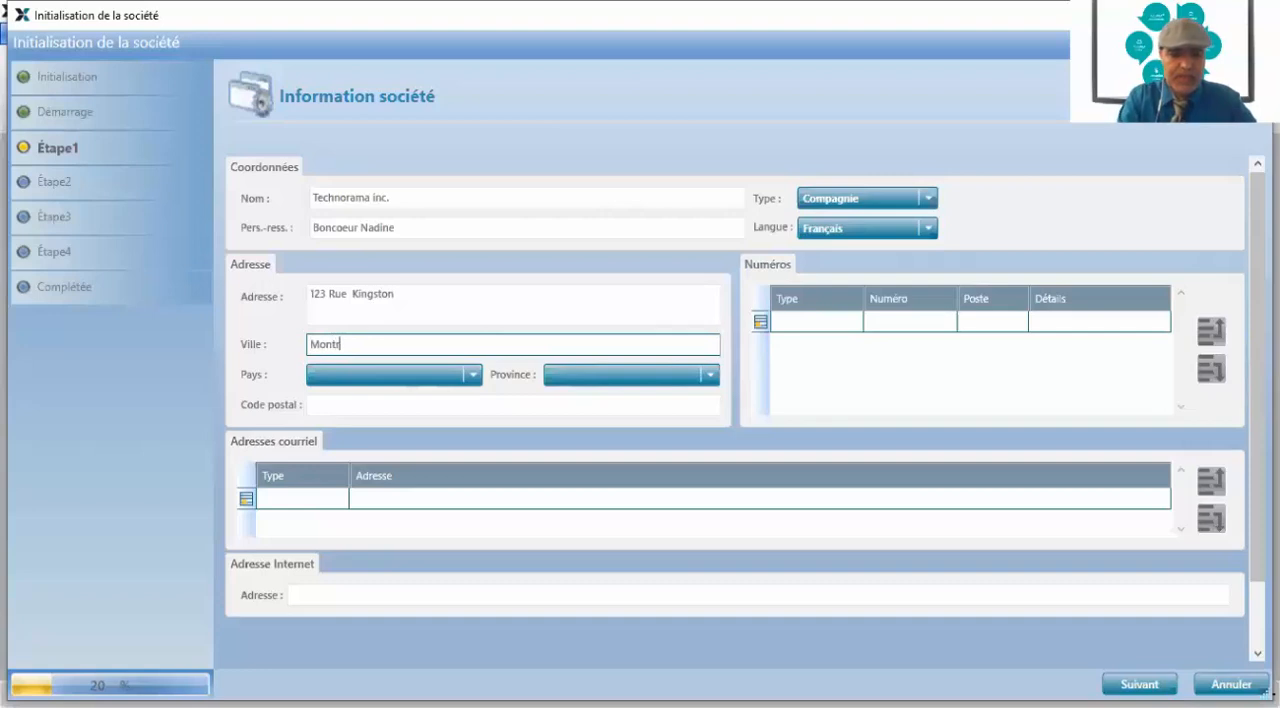
type("éal")
key("Tab")
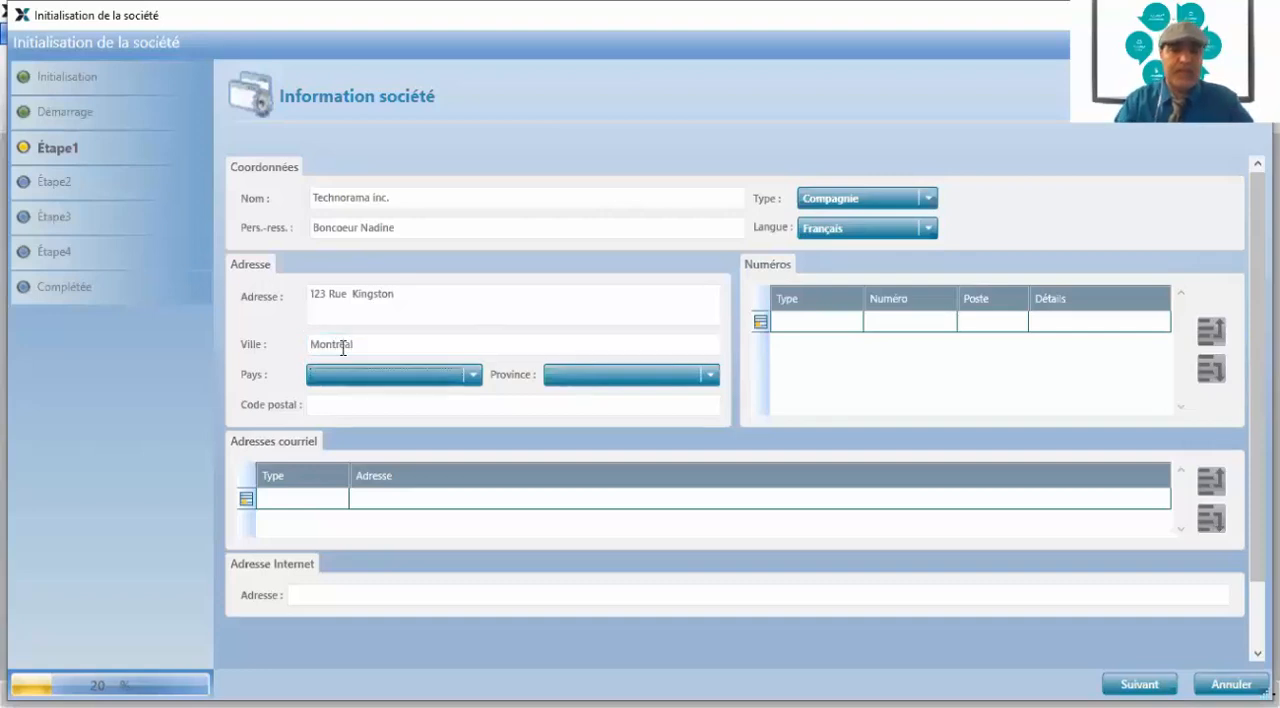
left_click(471, 377)
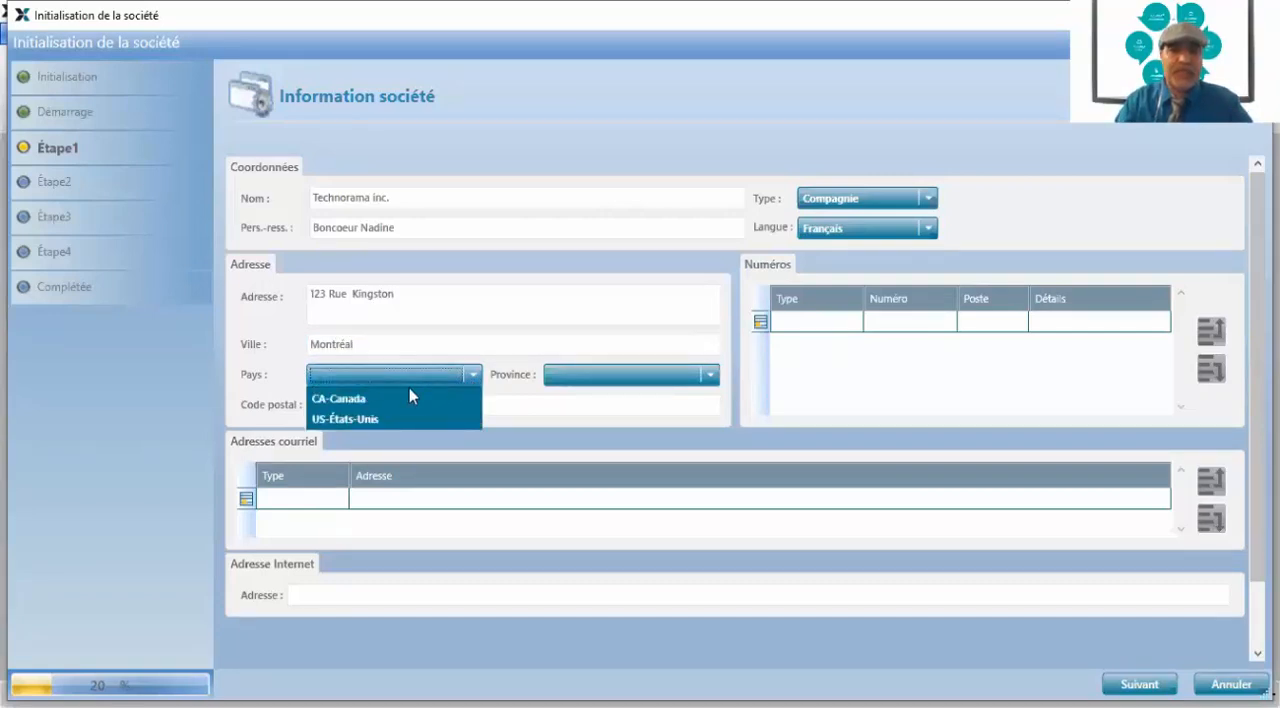
left_click(373, 399)
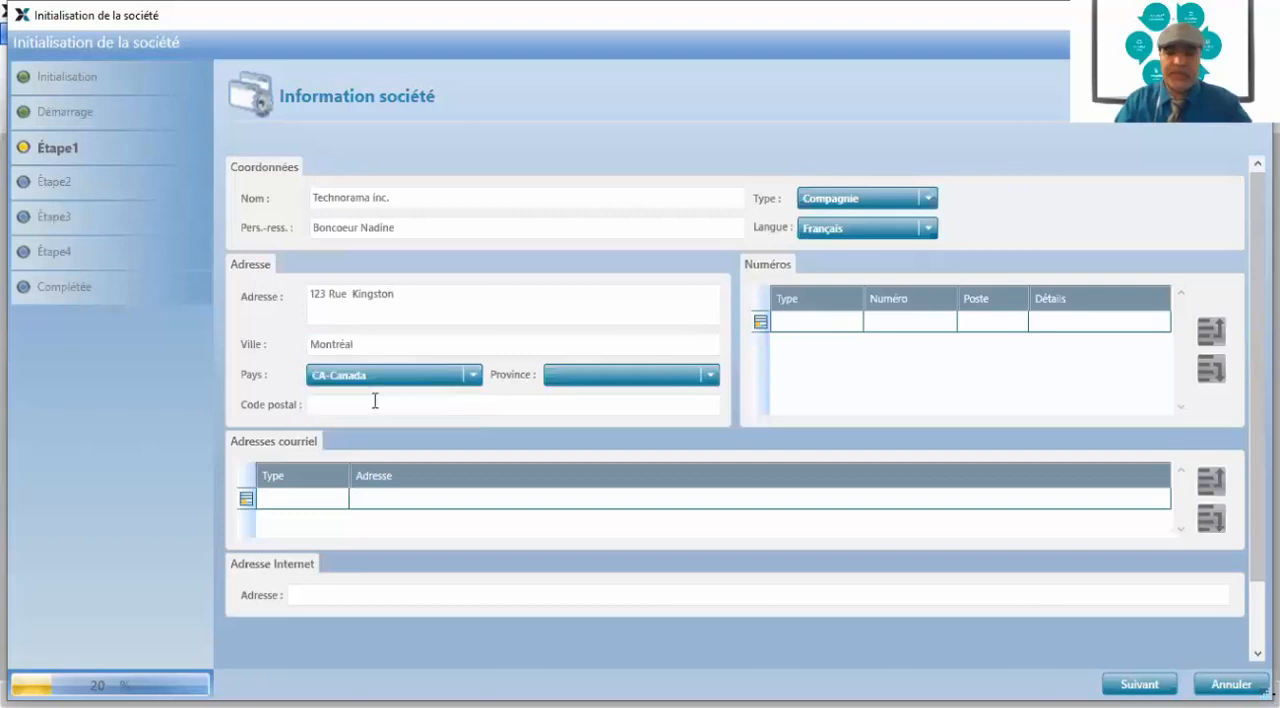
left_click(712, 377)
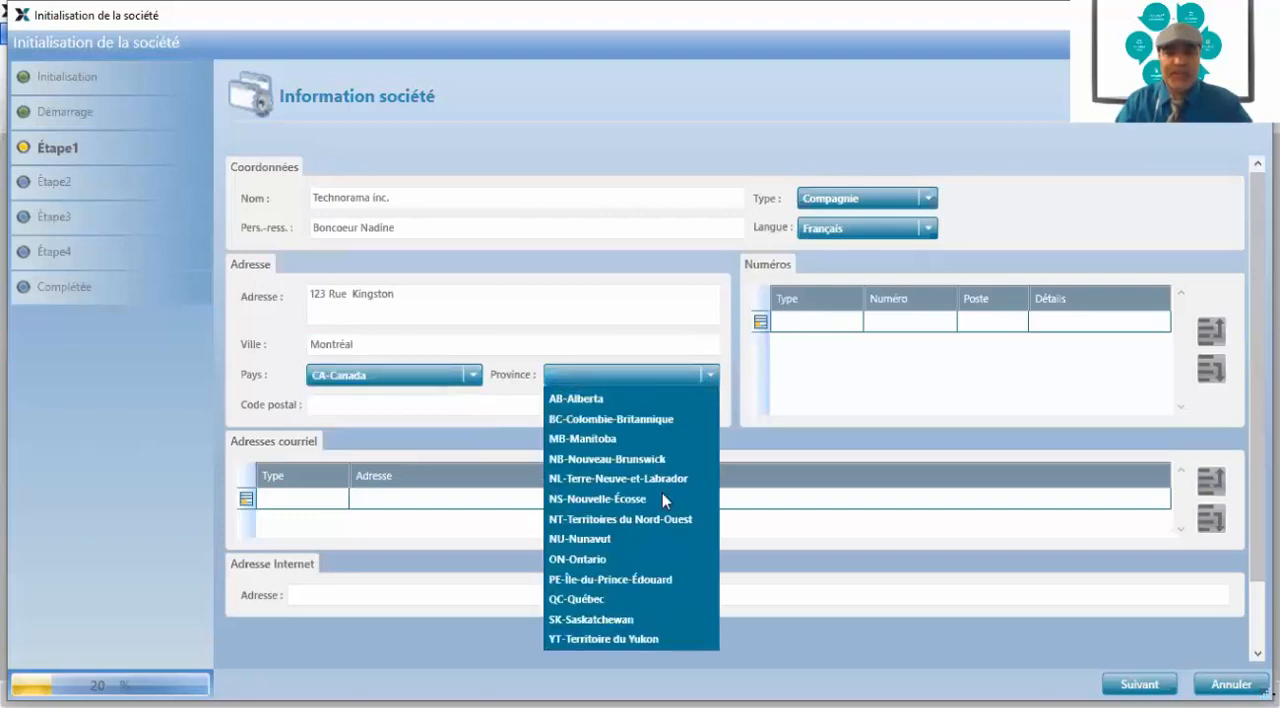
left_click(601, 599)
Enter the postal code of the company's address
left_click(900, 323)
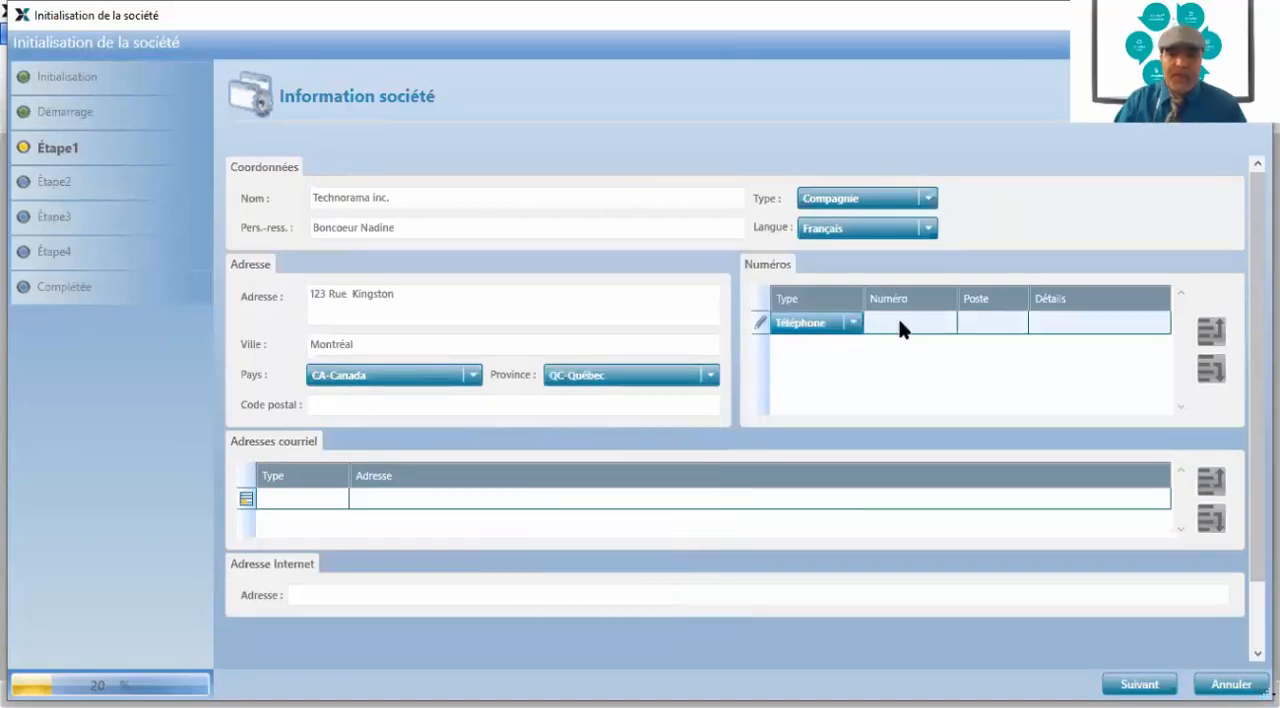
left_click(355, 405)
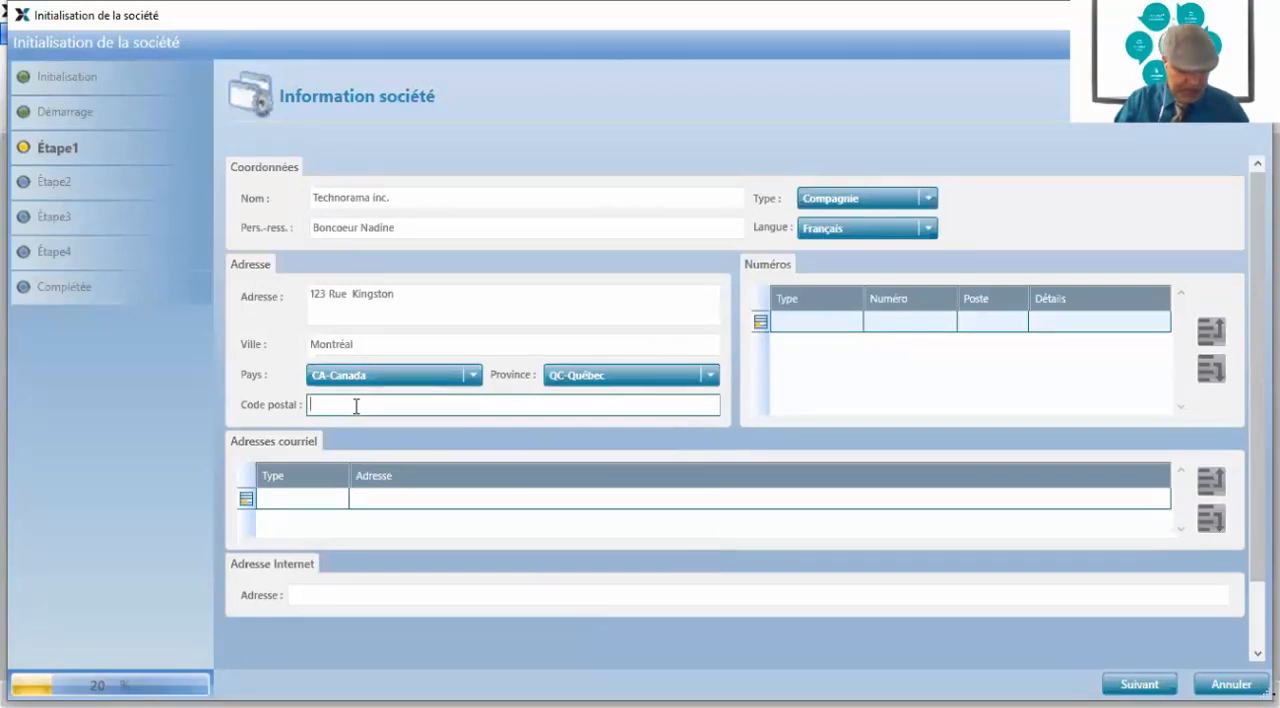
type("H1S3")
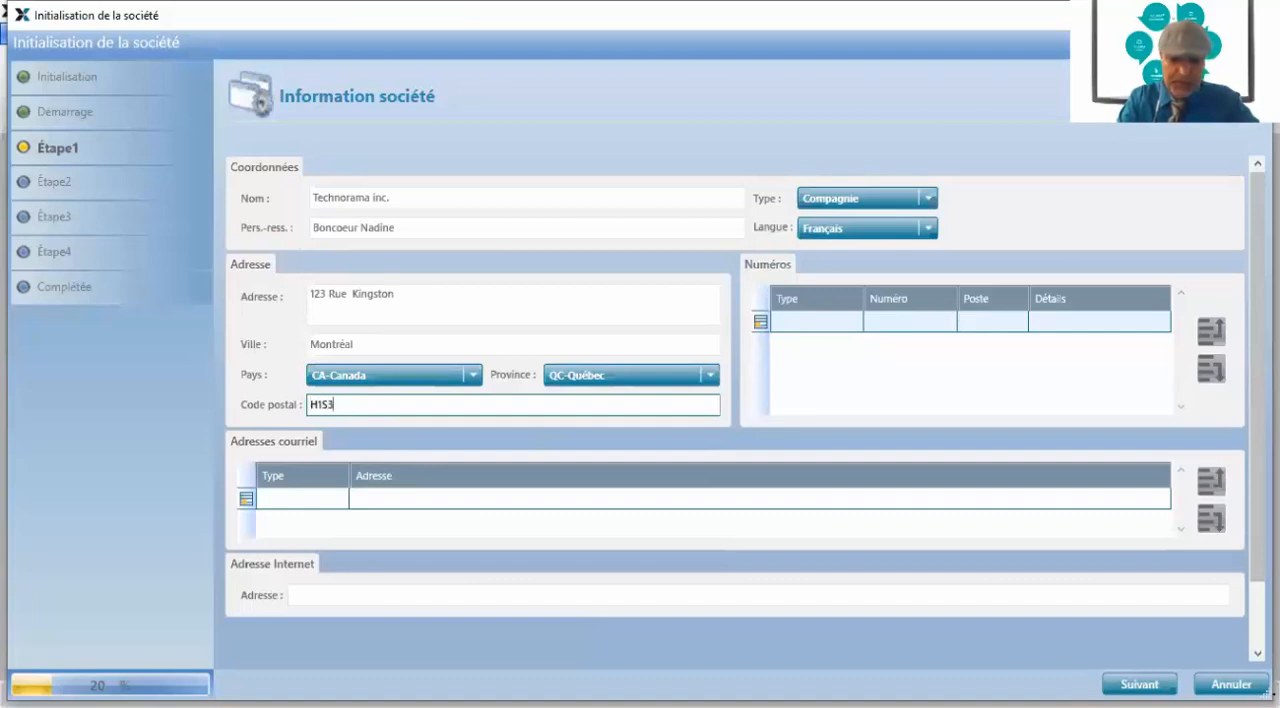
type("G2")
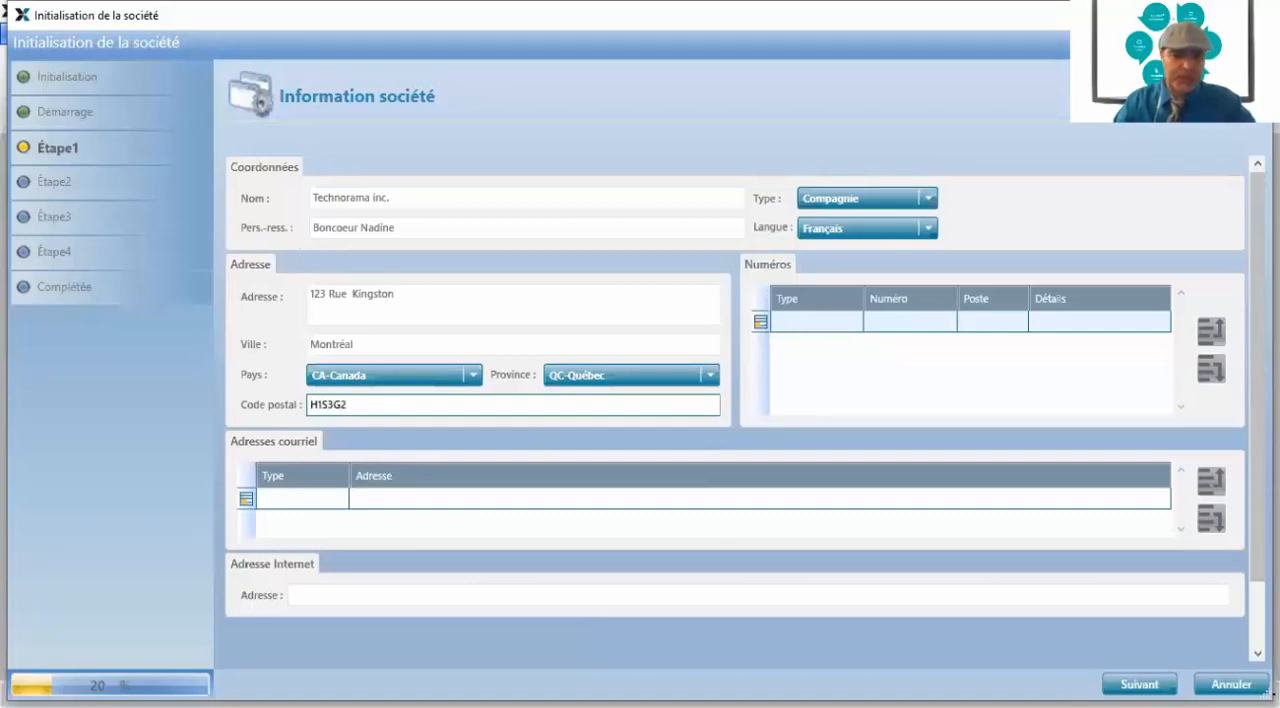
Add the company's main phone number as type Téléphone, with extension 1000 and the details "Réception générale"
left_click(829, 323)
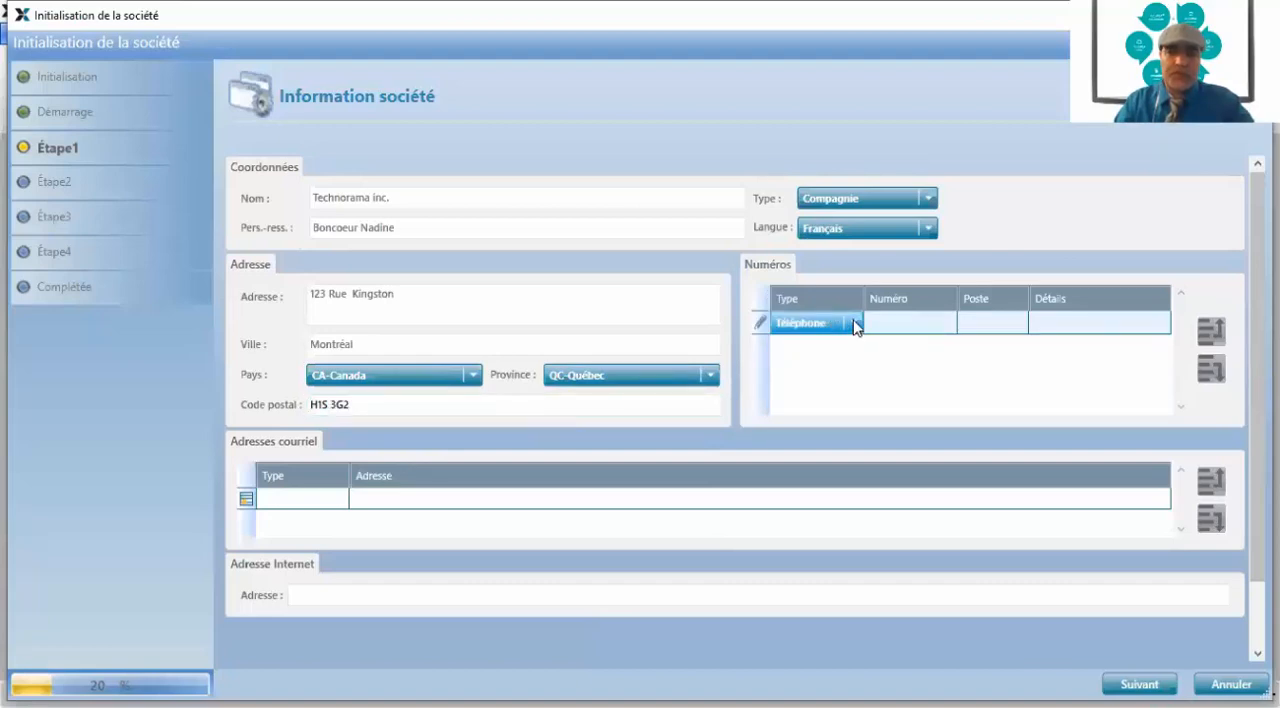
left_click(892, 322)
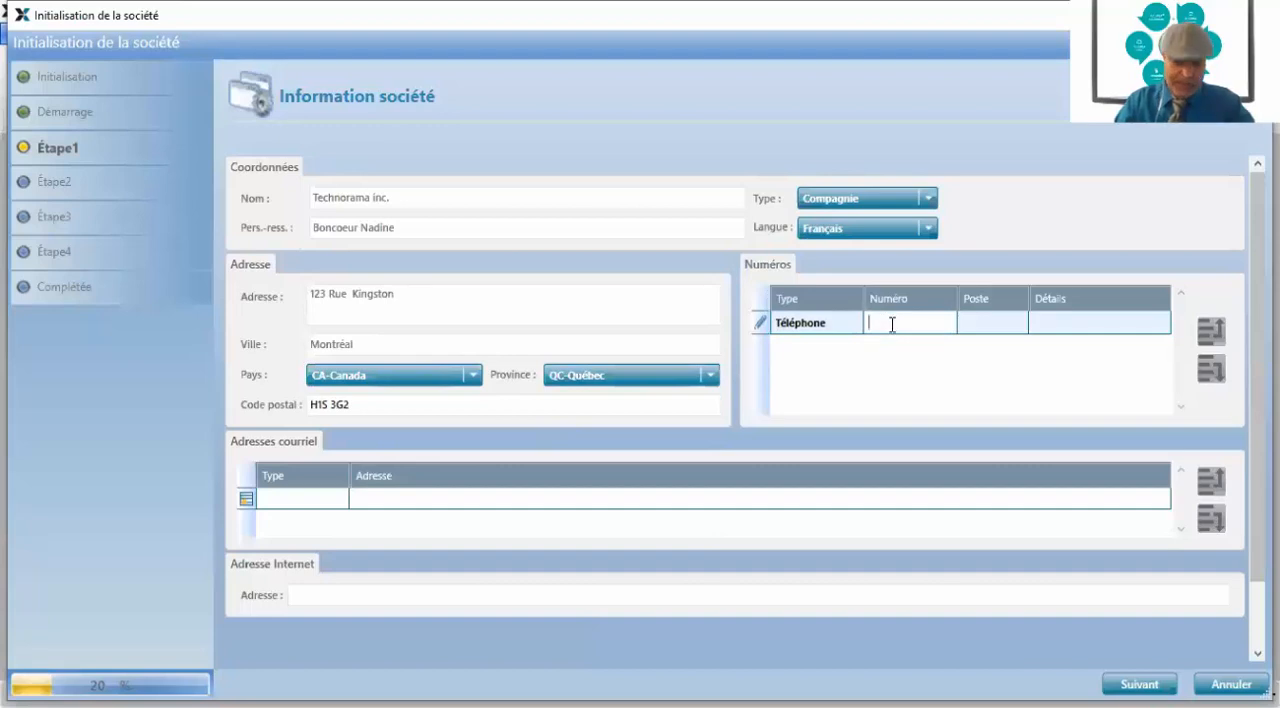
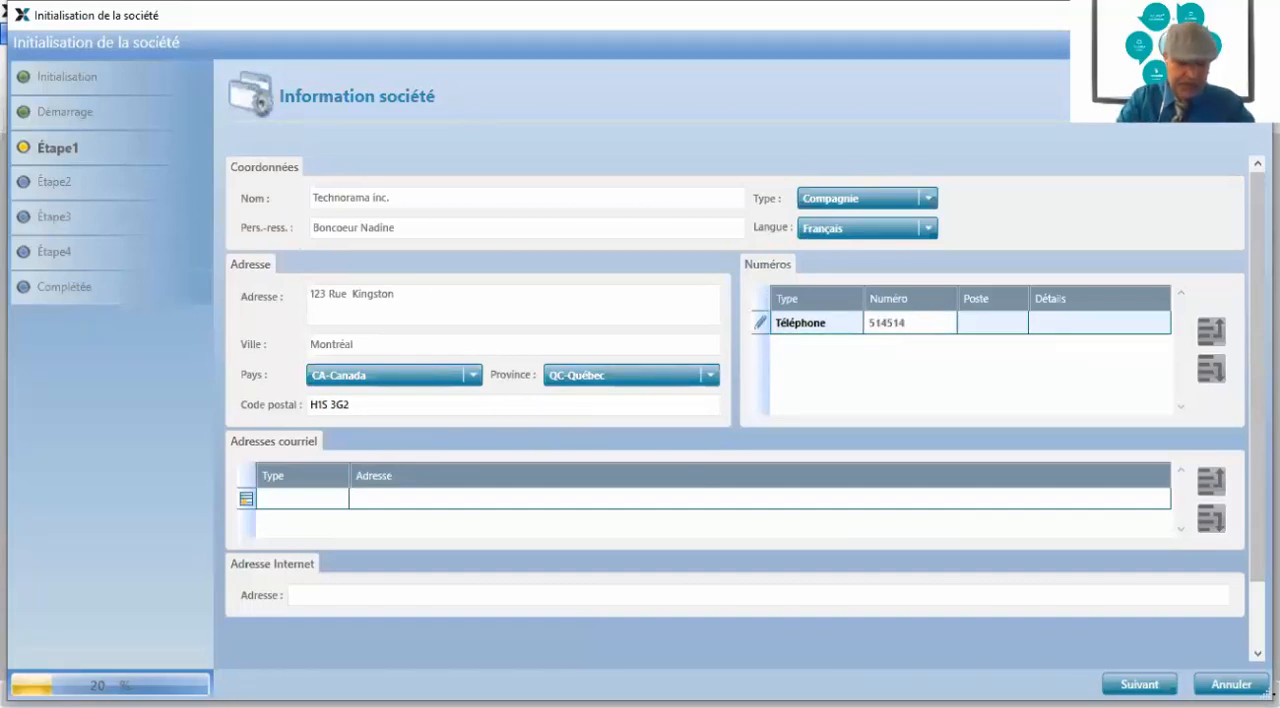
key("Tab")
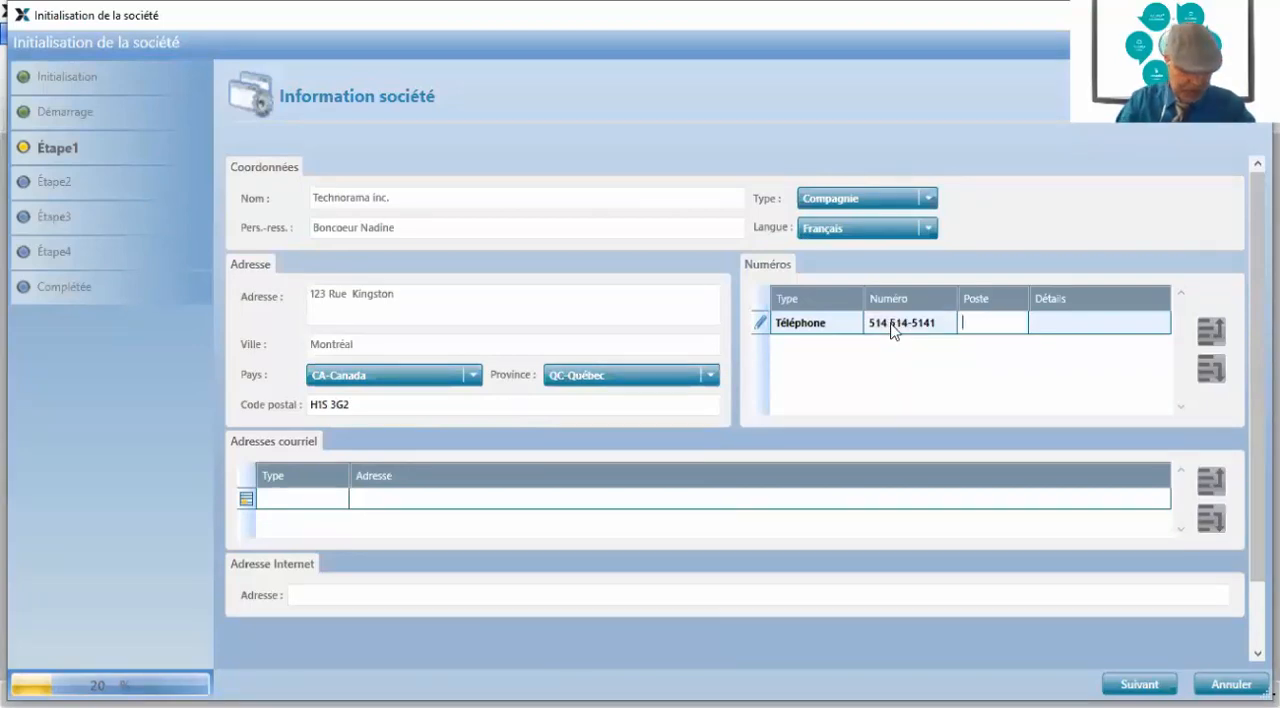
type("1000")
key("Tab")
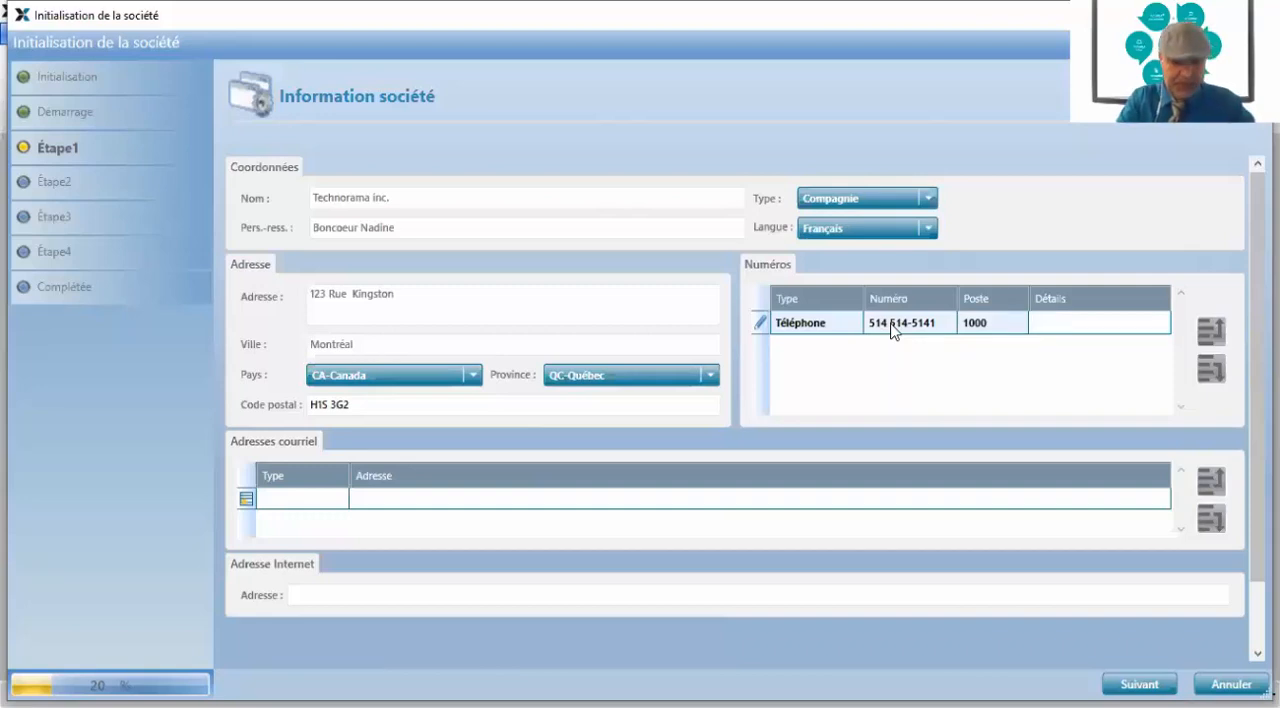
type("Récept")
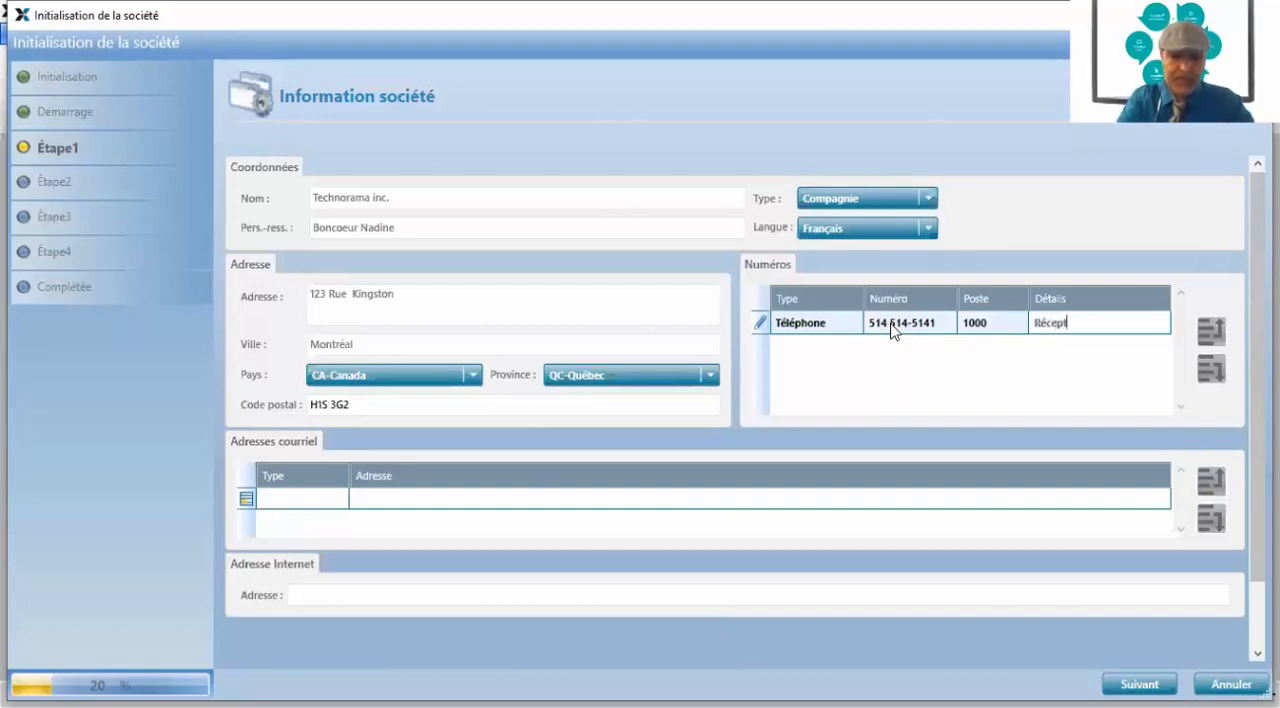
type("ion gé")
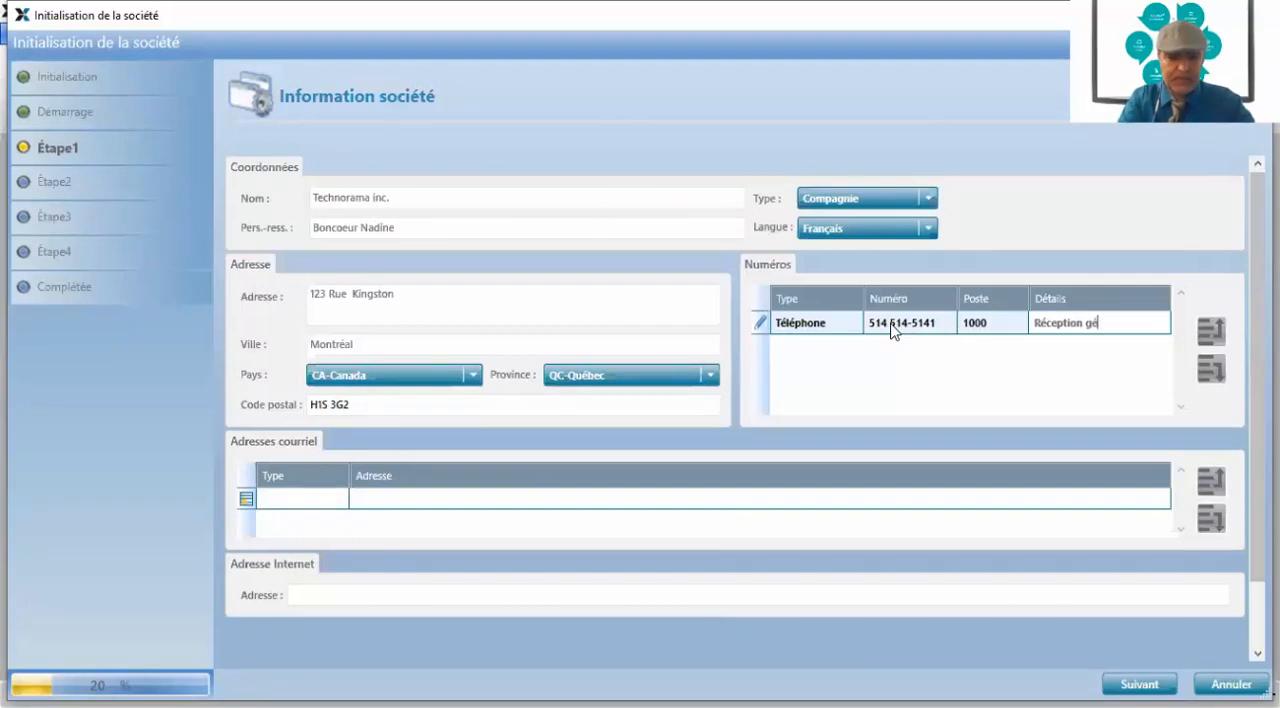
type("nérale")
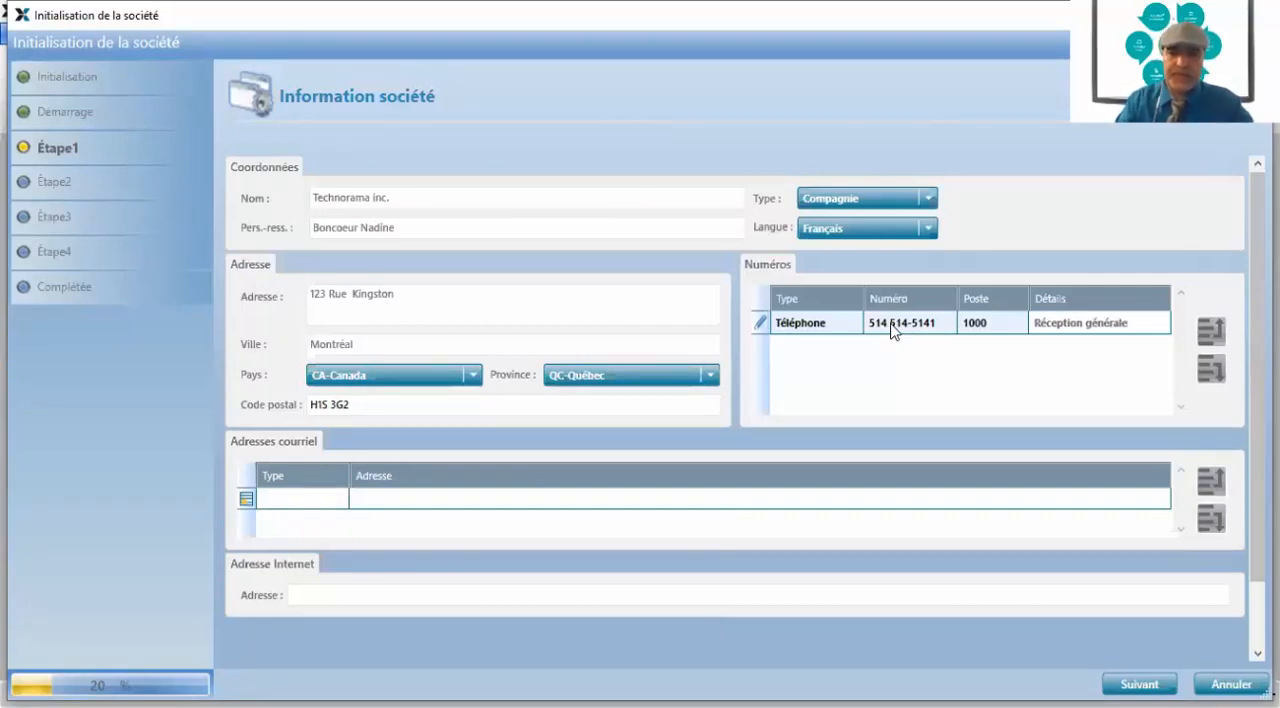
key("Tab")
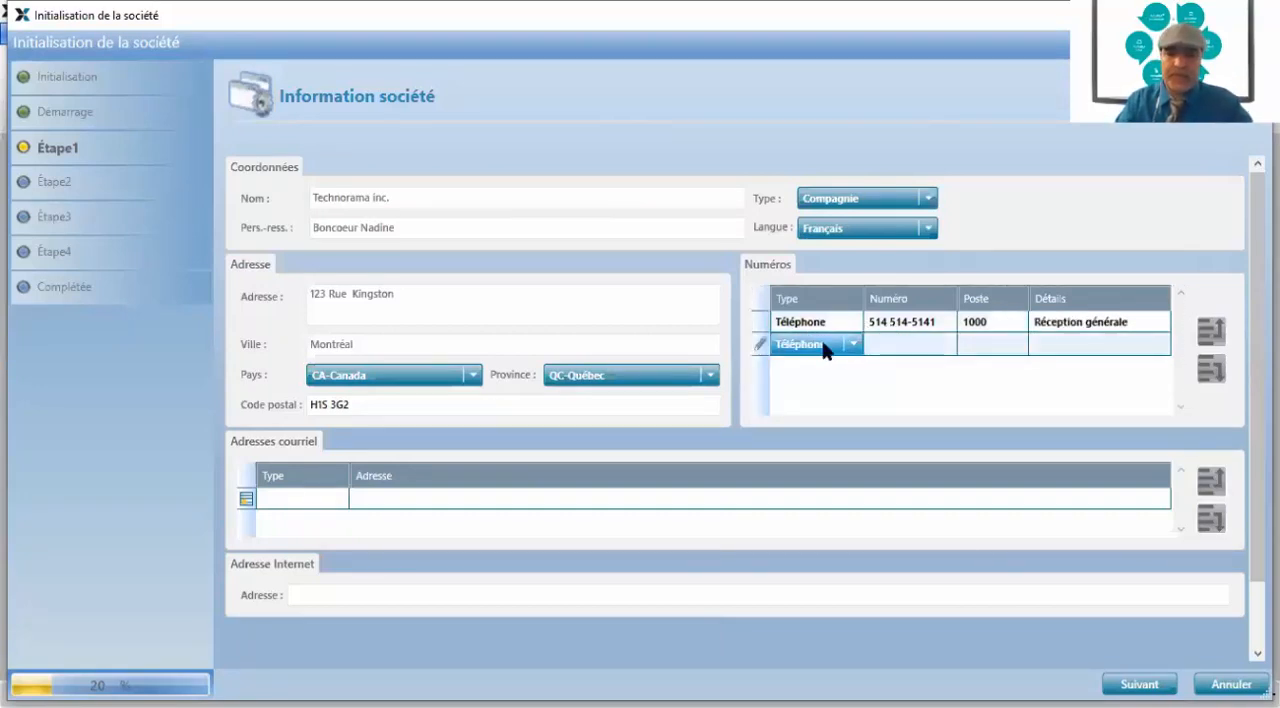
Add a second company phone number of type Téléphone, with extension 2000 and the details "Service à la clientèle"
left_click(903, 341)
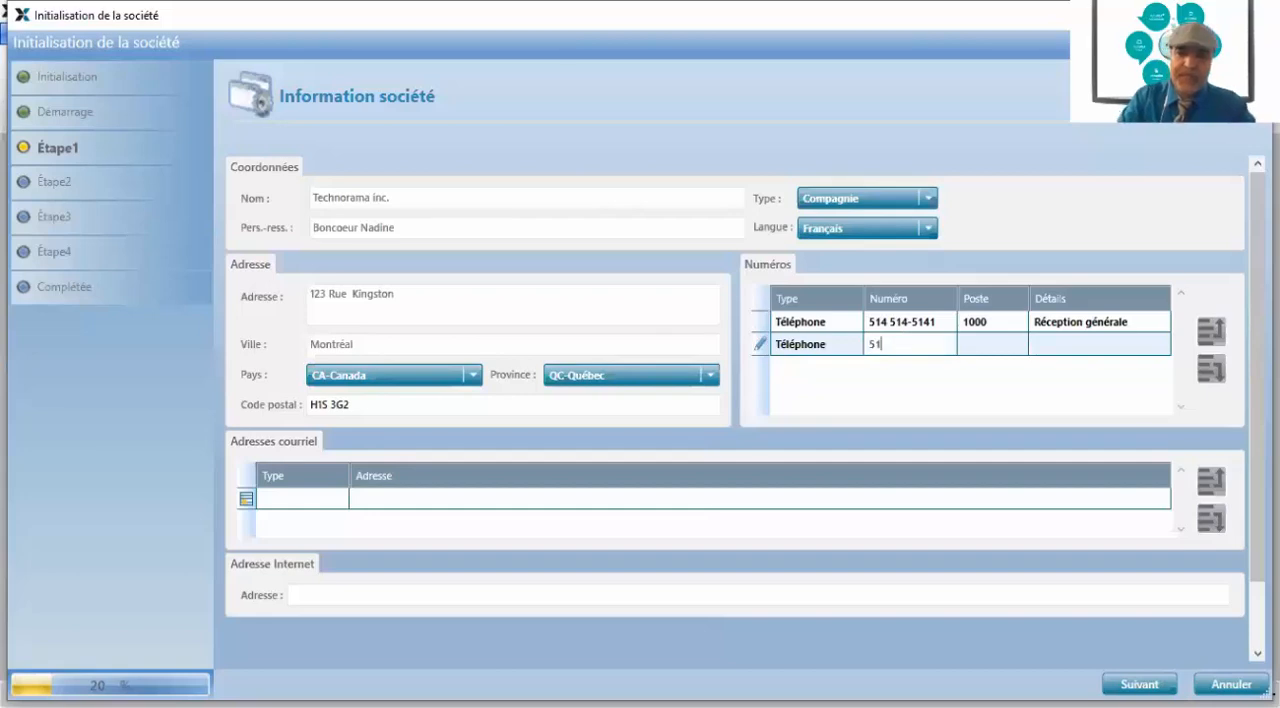
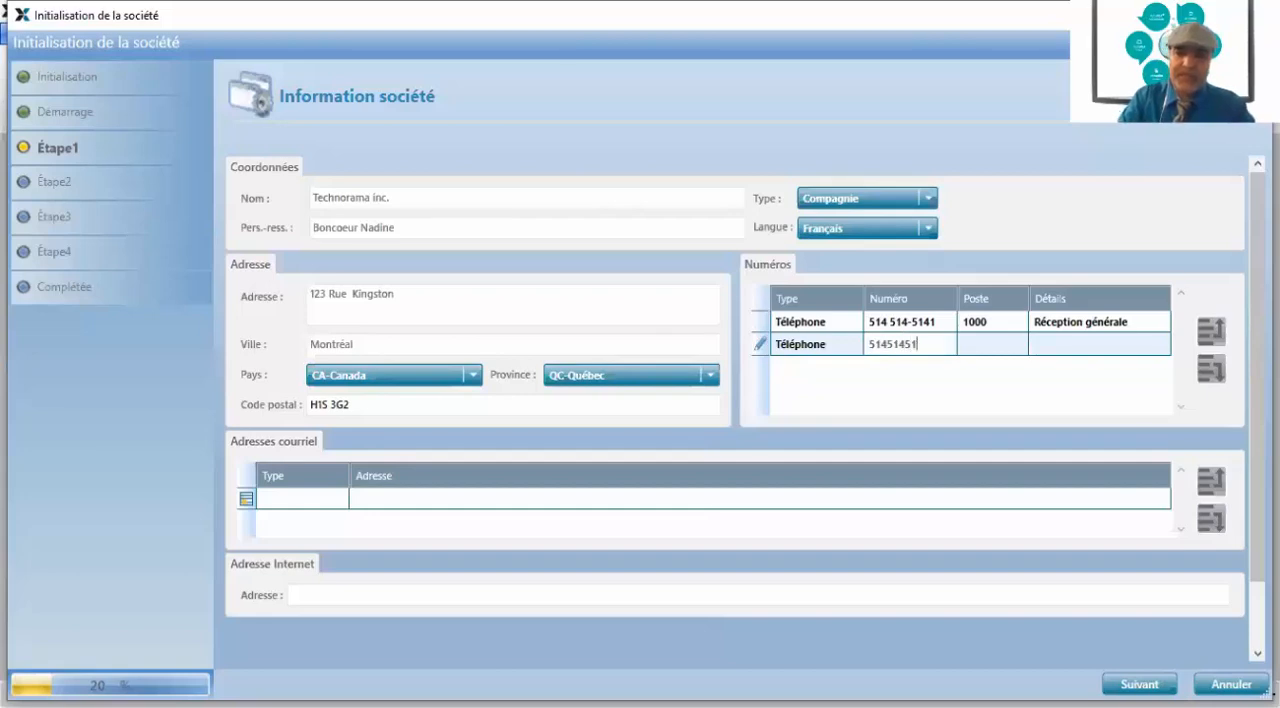
key("Tab")
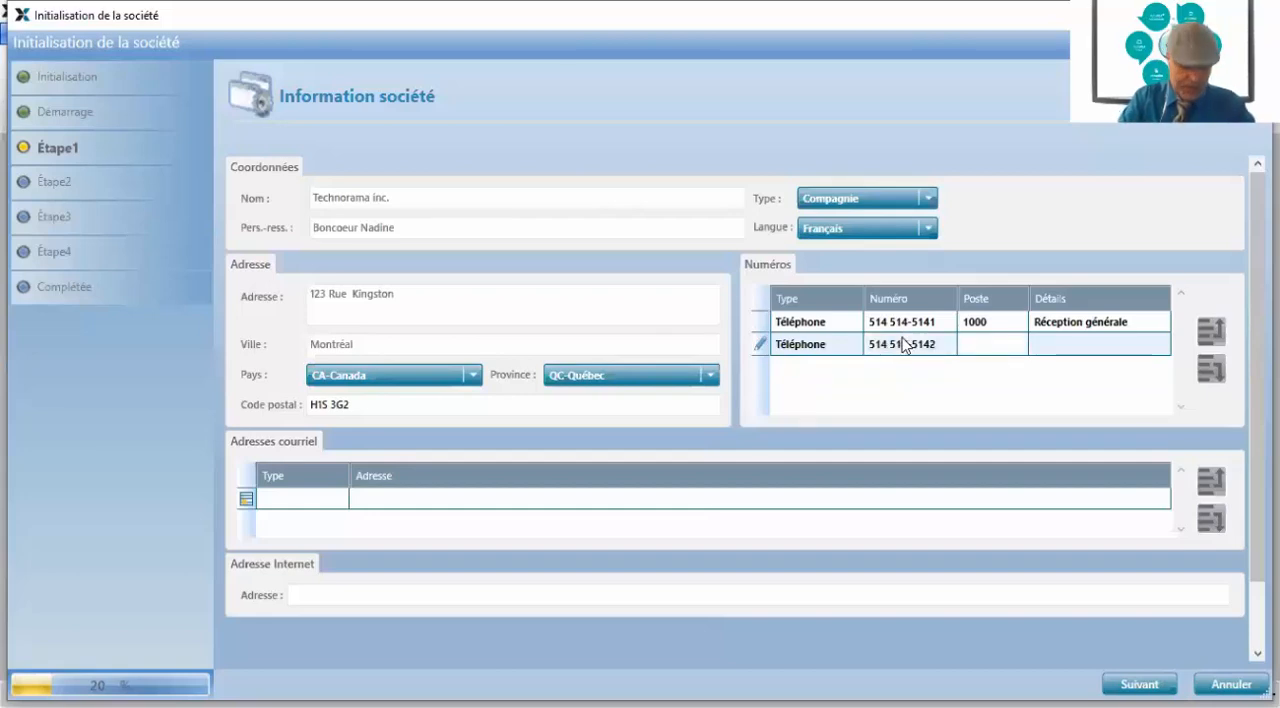
type("2000")
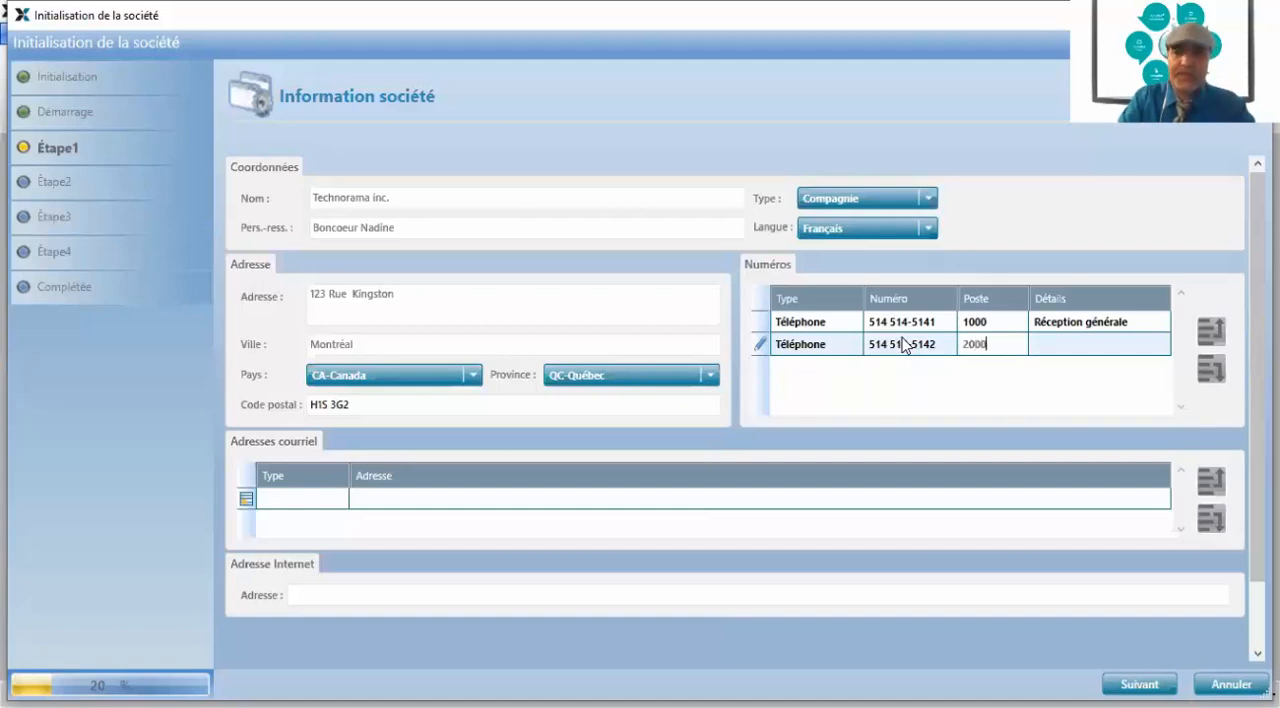
key("Tab")
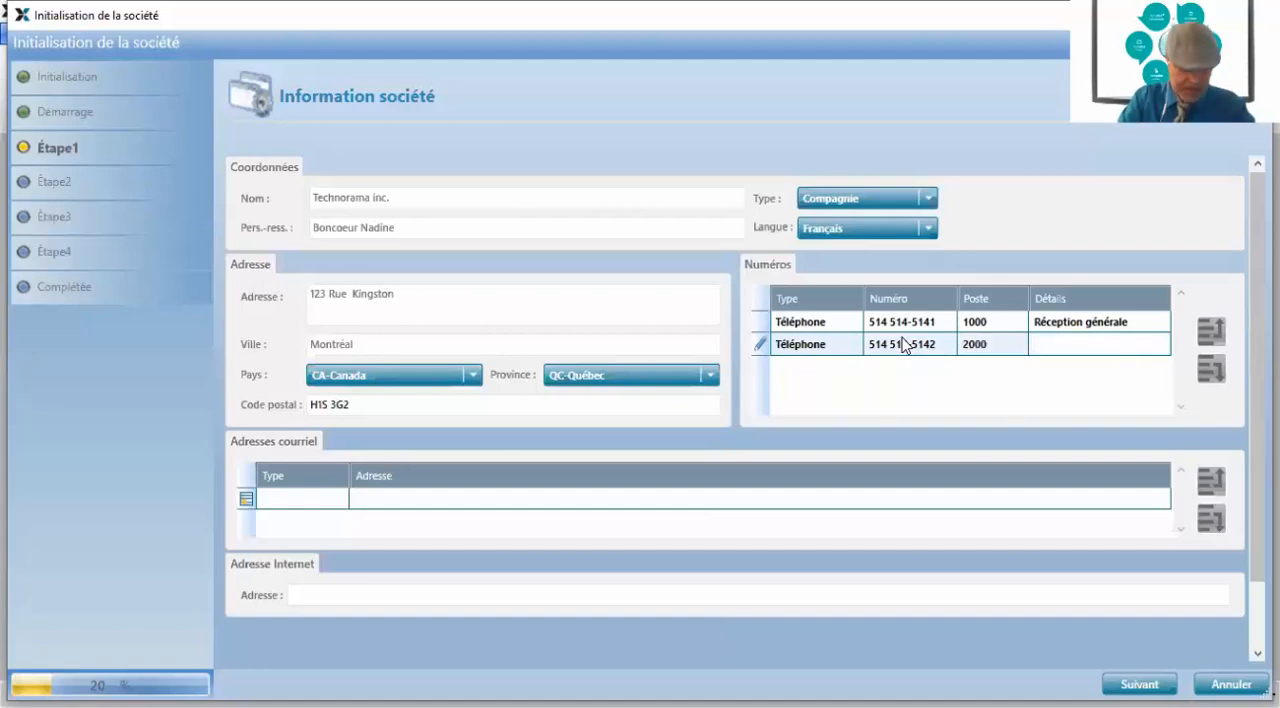
type("S")
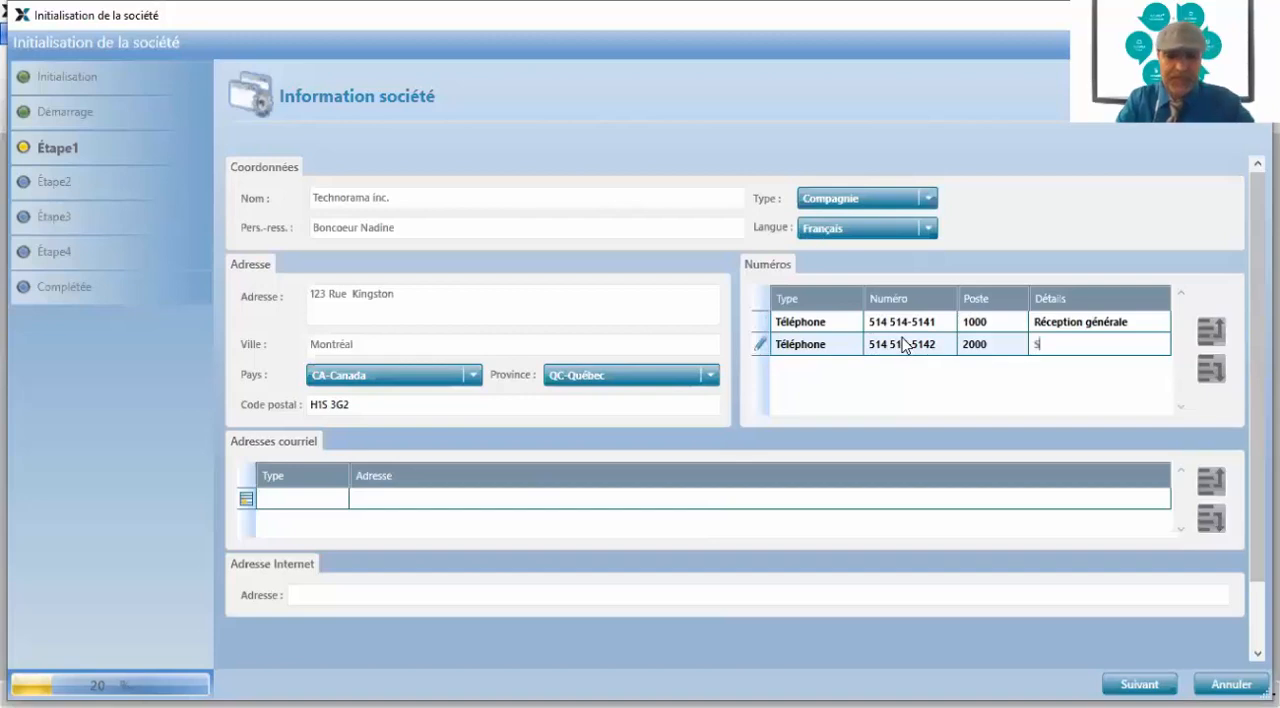
type("ervice")
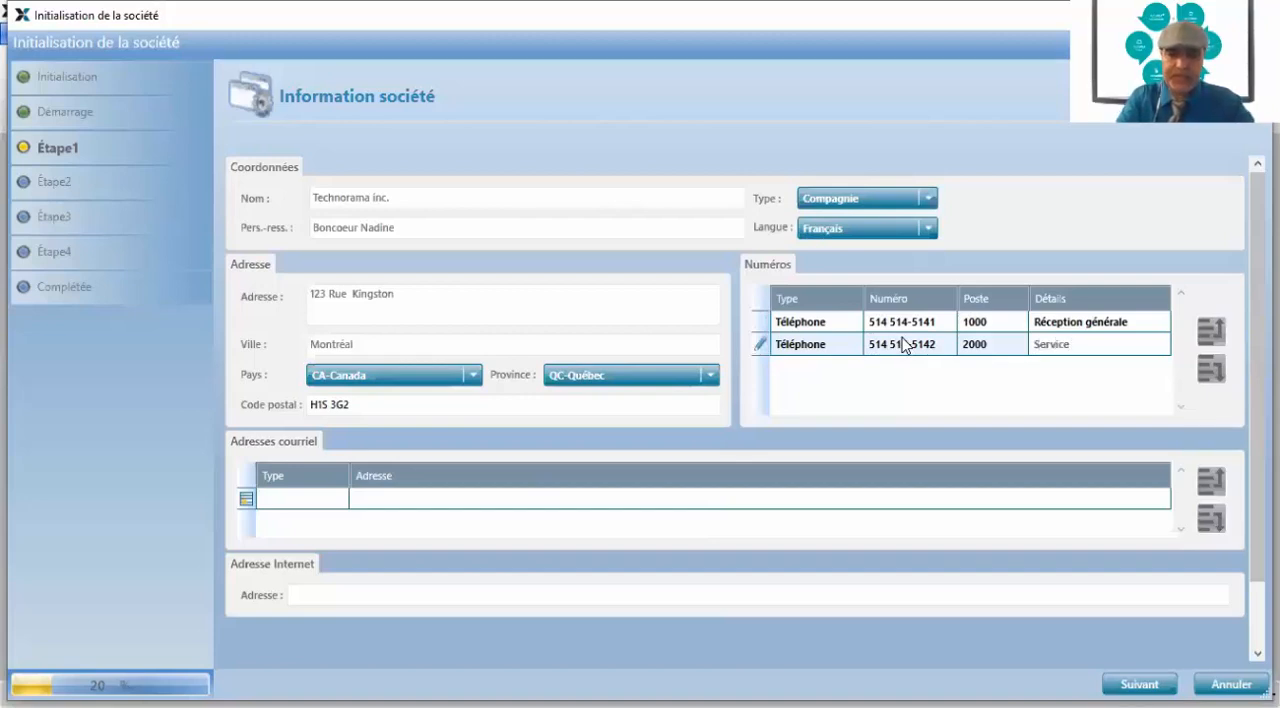
type(" à la clientèle")
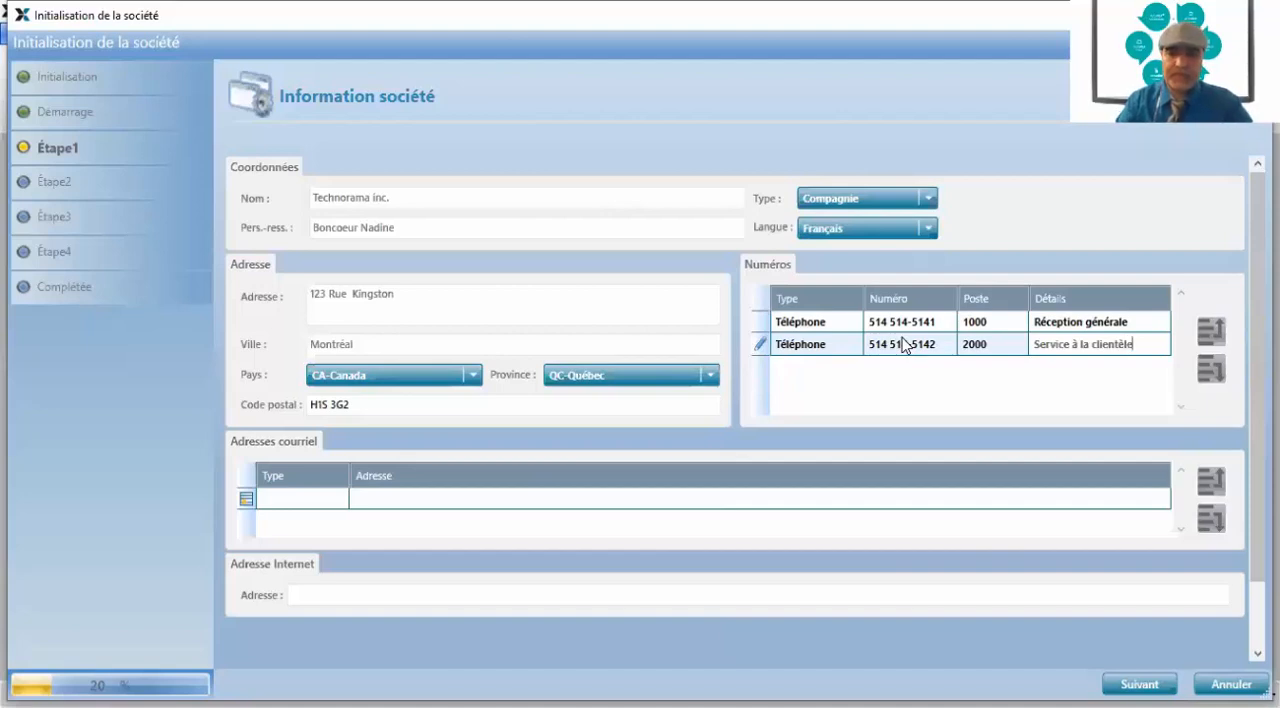
key("Tab")
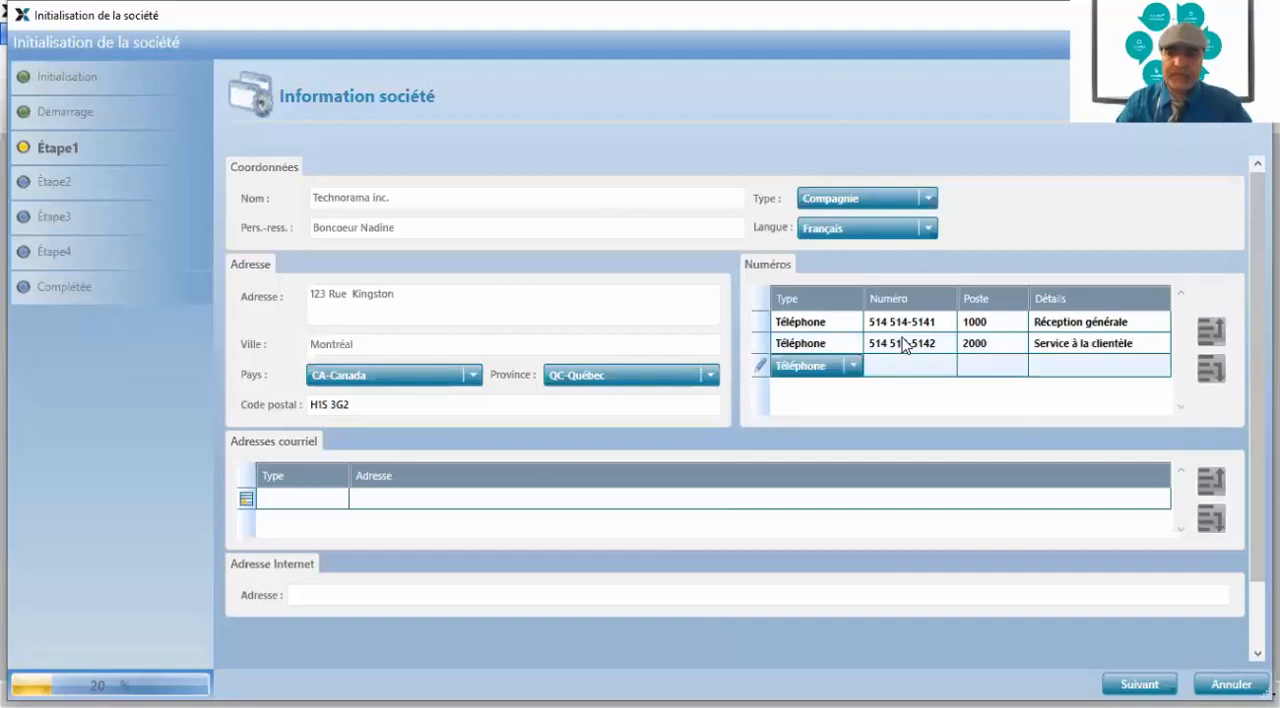
Add the company's fax number to the numbers list as type Télécopieur
left_click(851, 366)
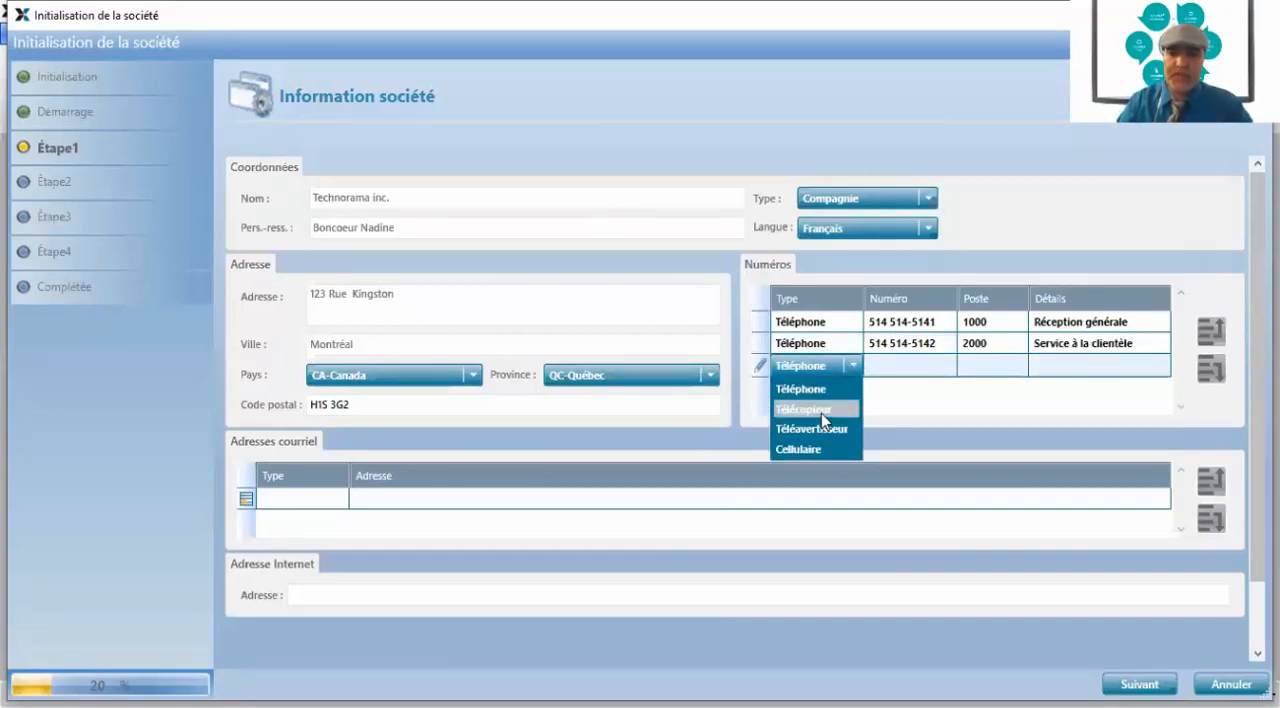
left_click(815, 409)
left_click(890, 367)
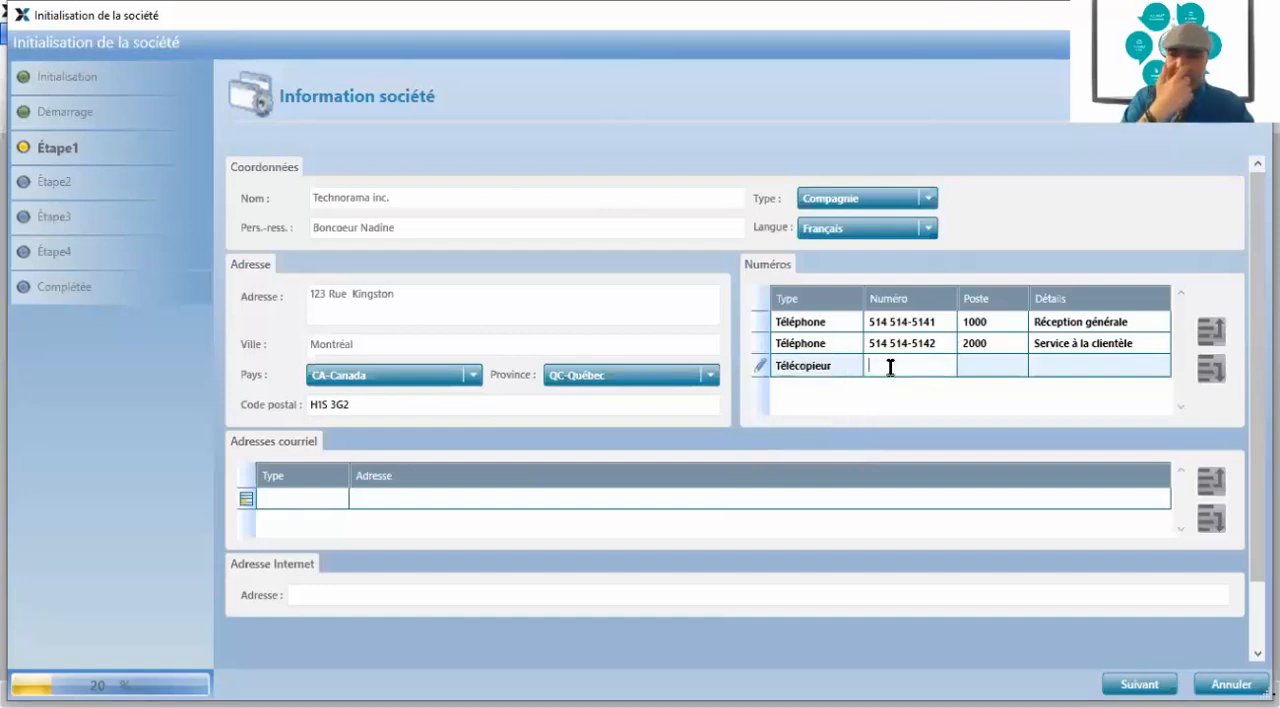
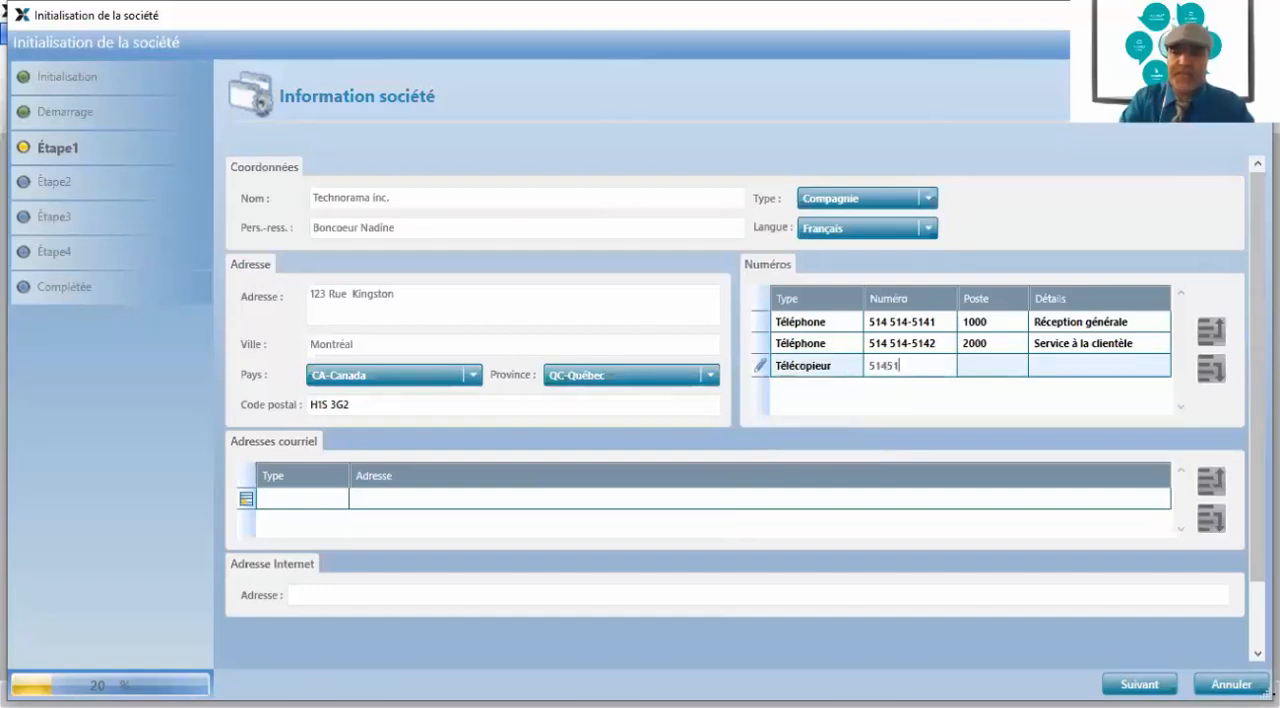
key("Tab")
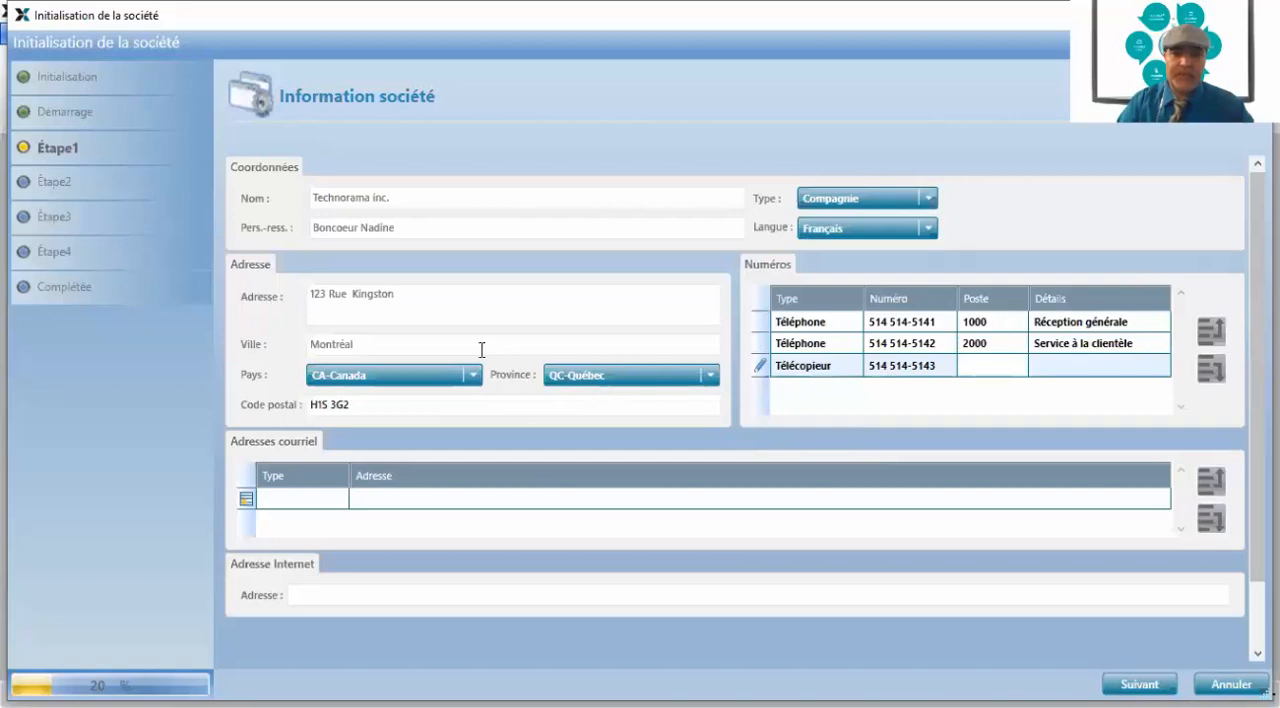
Enter the company's main contact e-mail in the e-mail address list with the type Principale
scroll(340, 390, "down", 1)
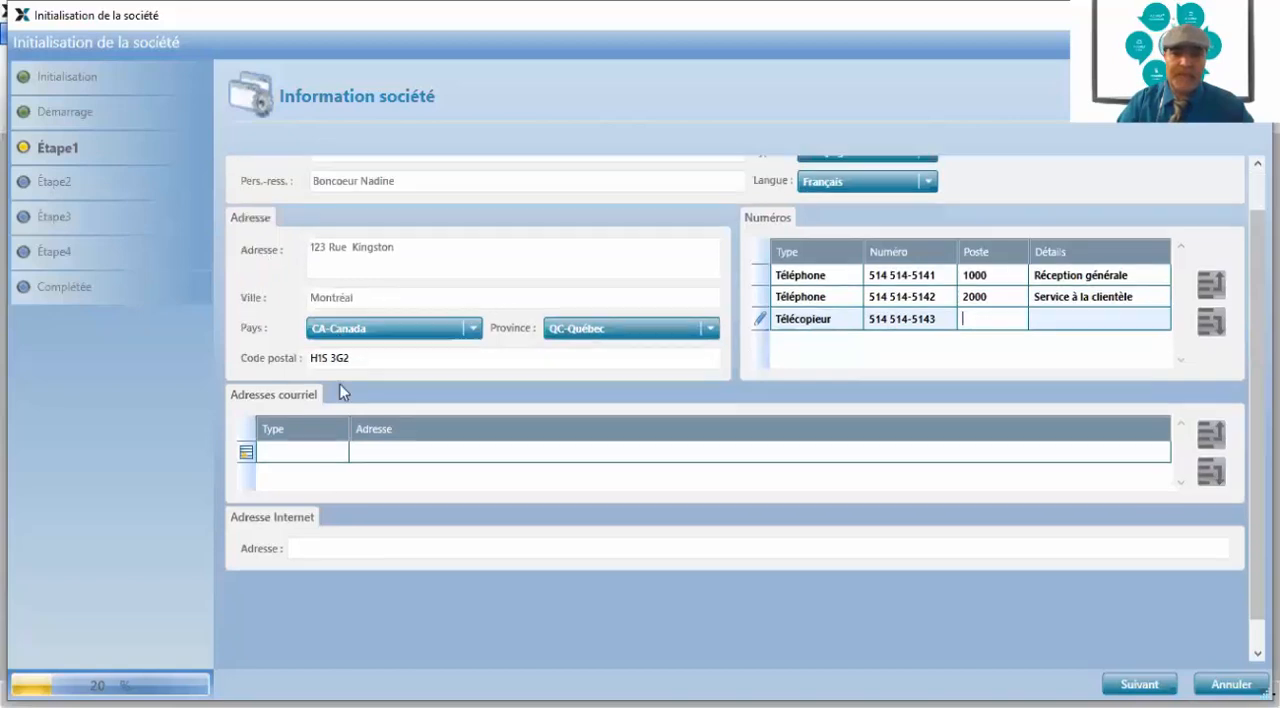
left_click(295, 455)
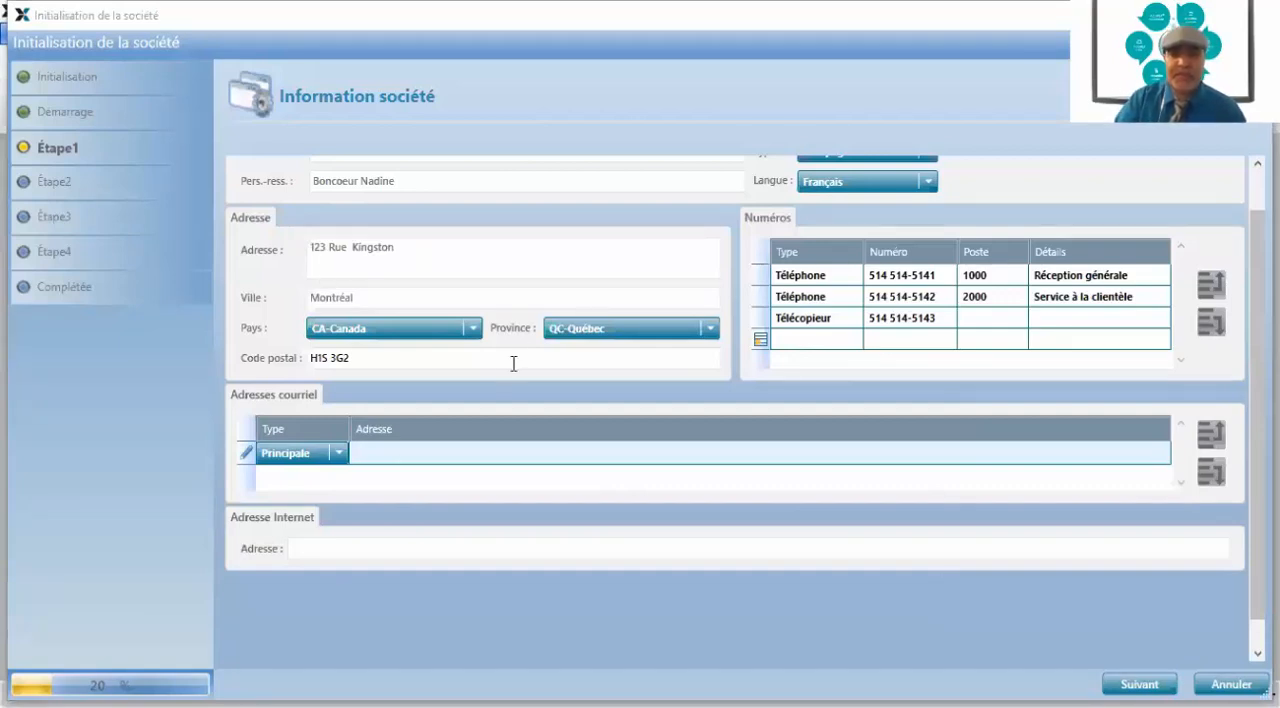
scroll(541, 318, "up", 1)
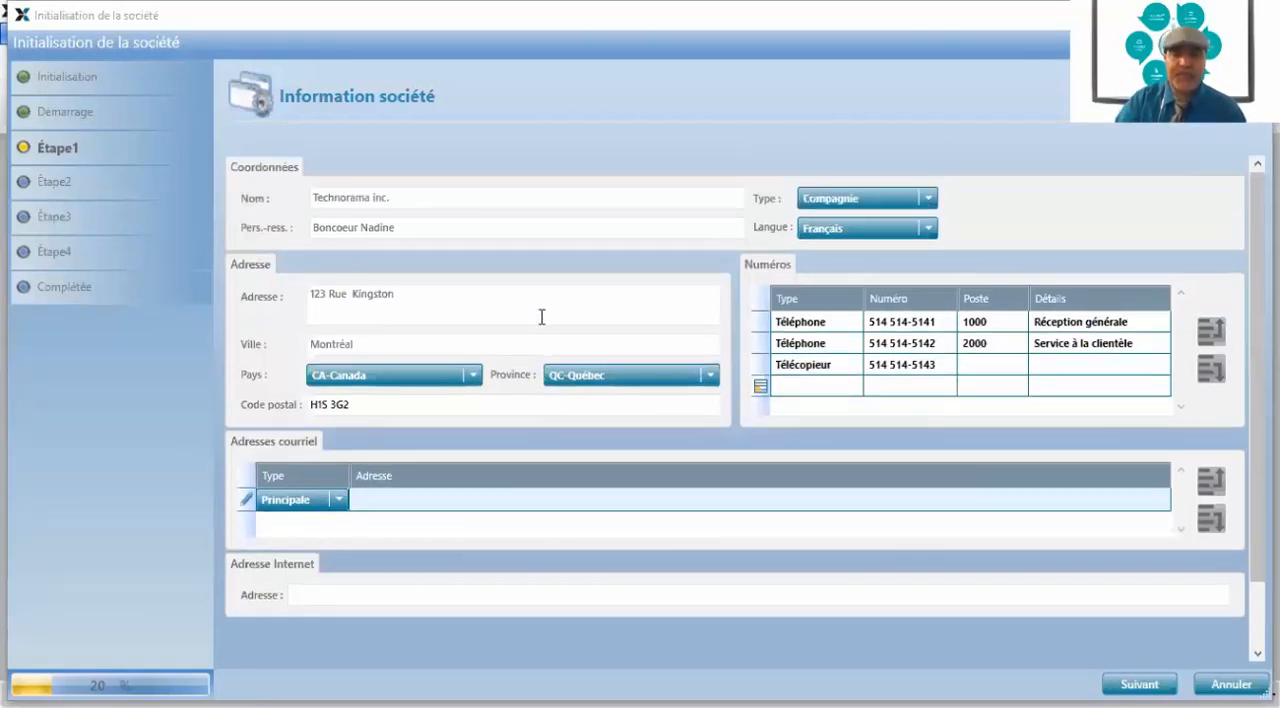
scroll(541, 318, "down", 2)
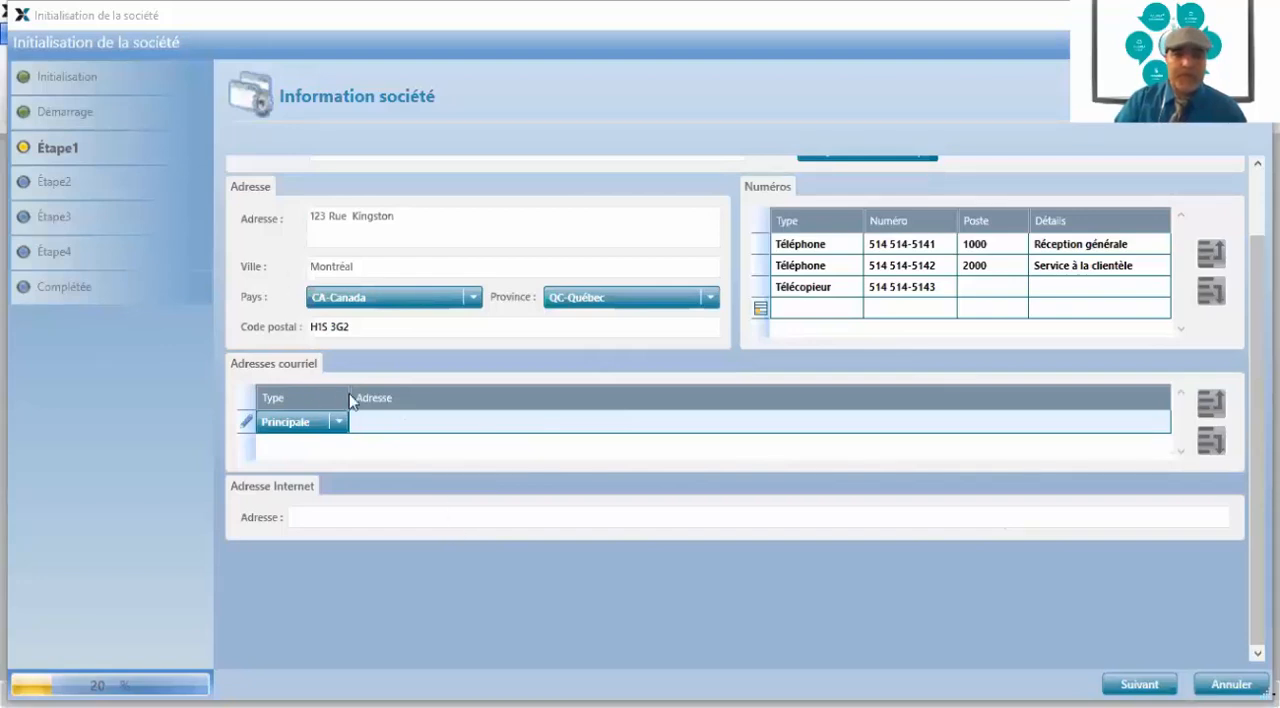
left_click(372, 425)
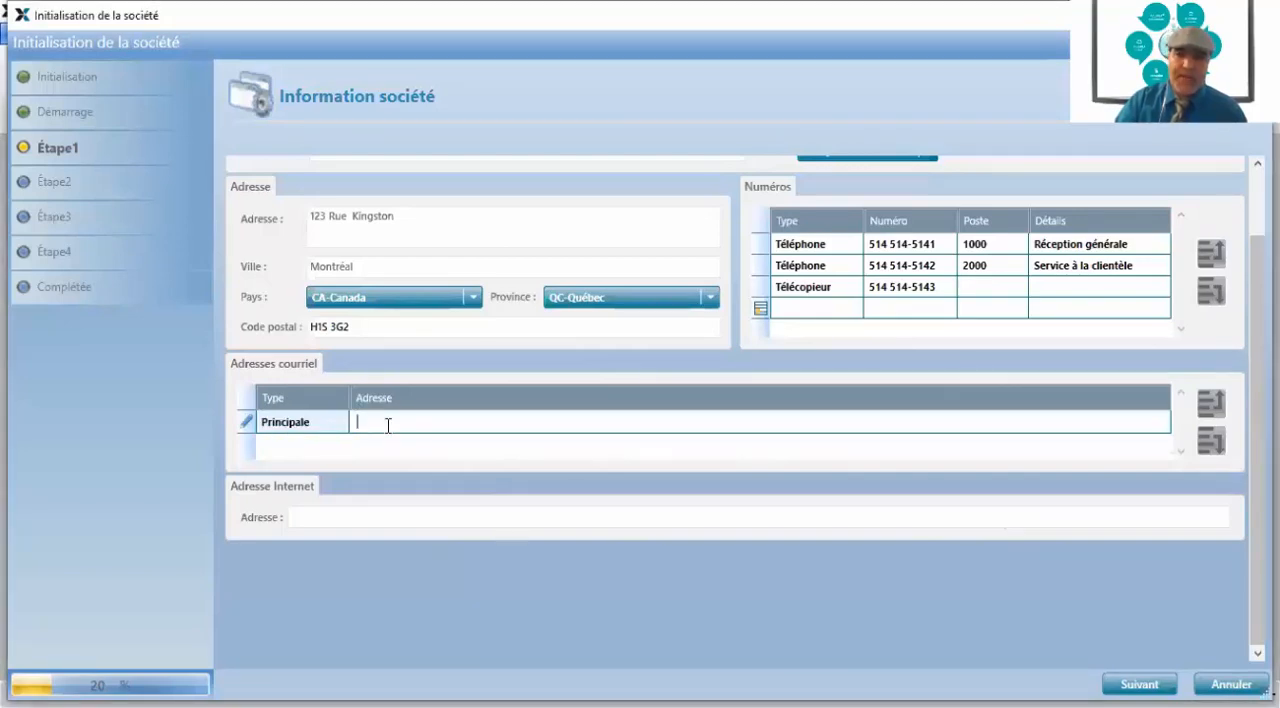
left_click(330, 434)
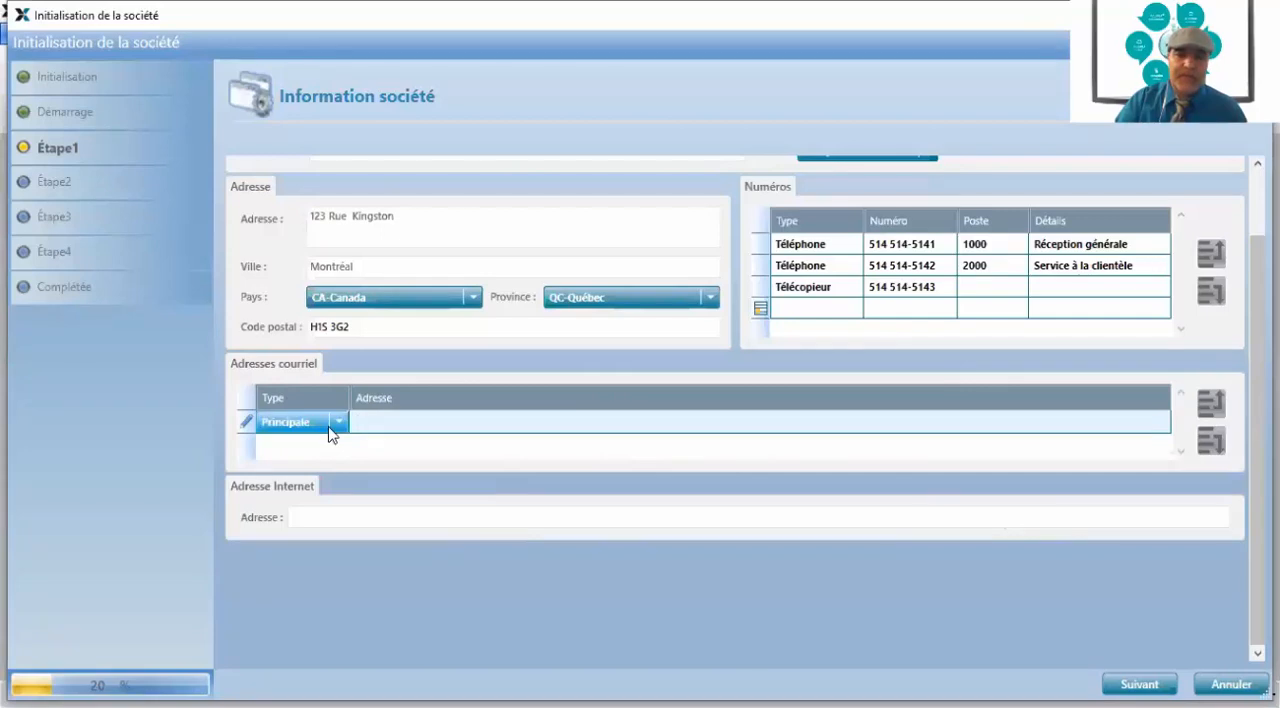
left_click(374, 424)
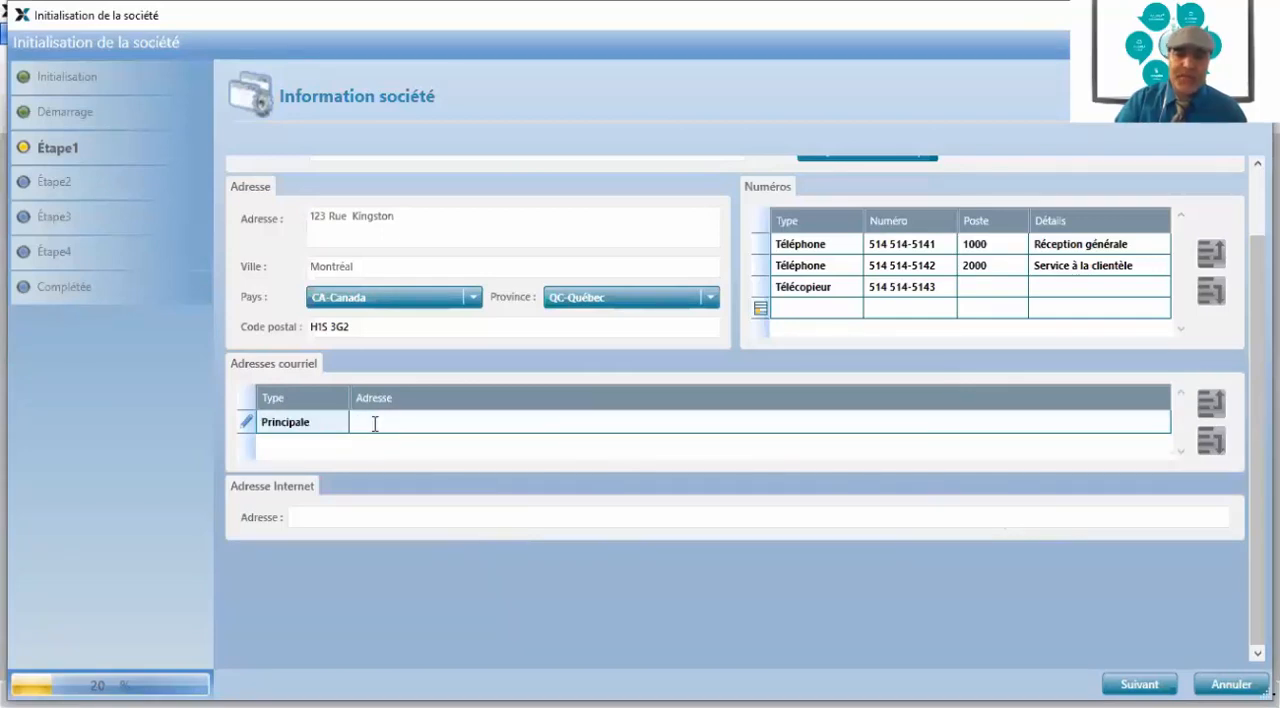
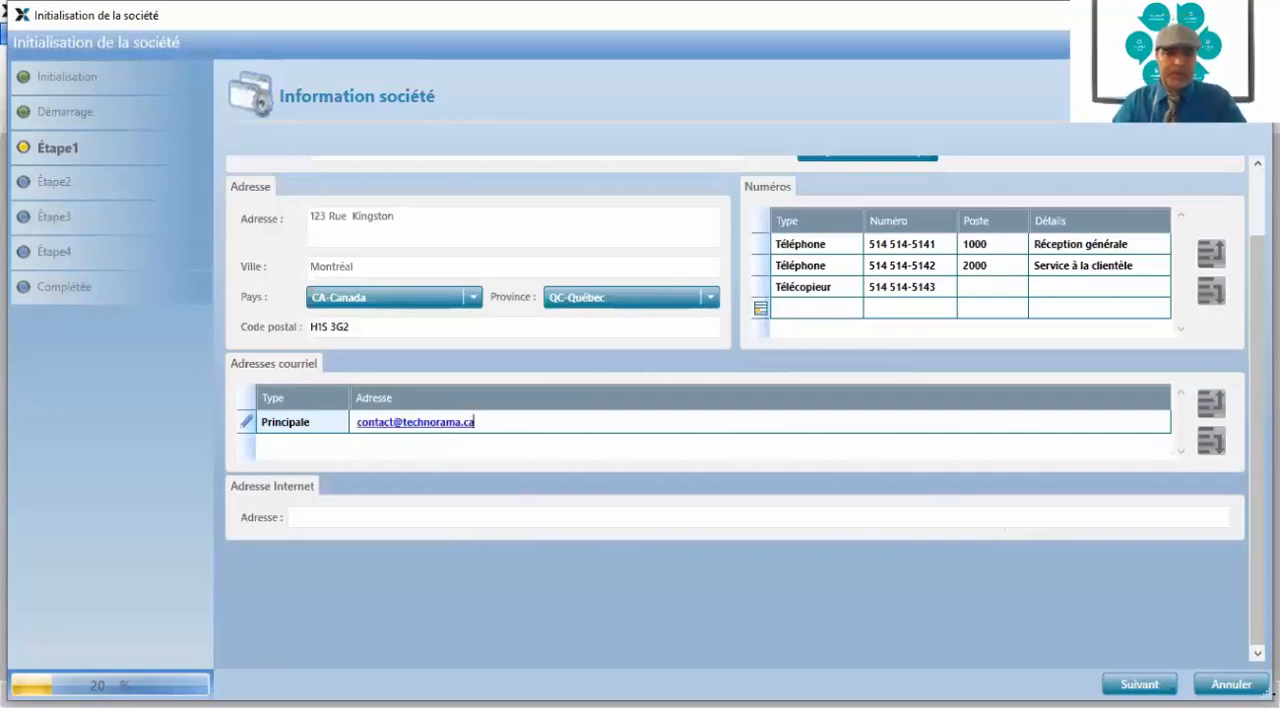
Add a second e-mail entry of type Comptes clients and fill in the company's customer accounts e-mail
left_click(376, 440)
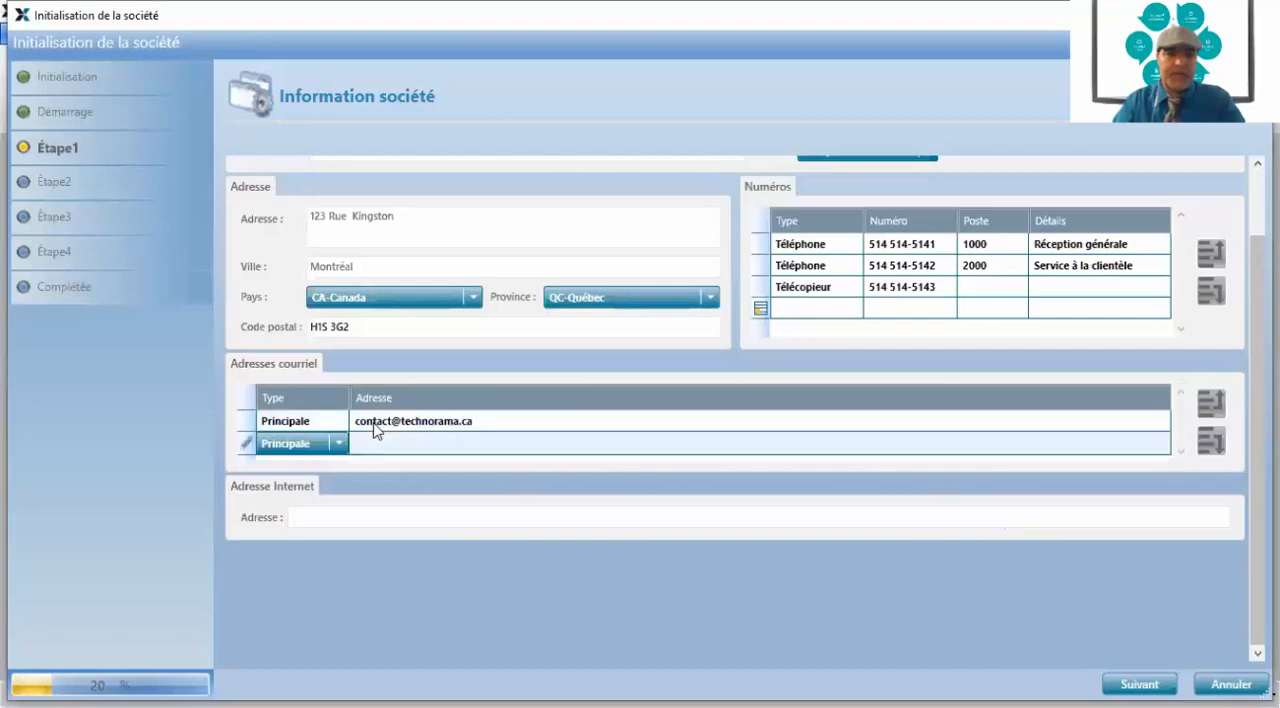
left_click(339, 444)
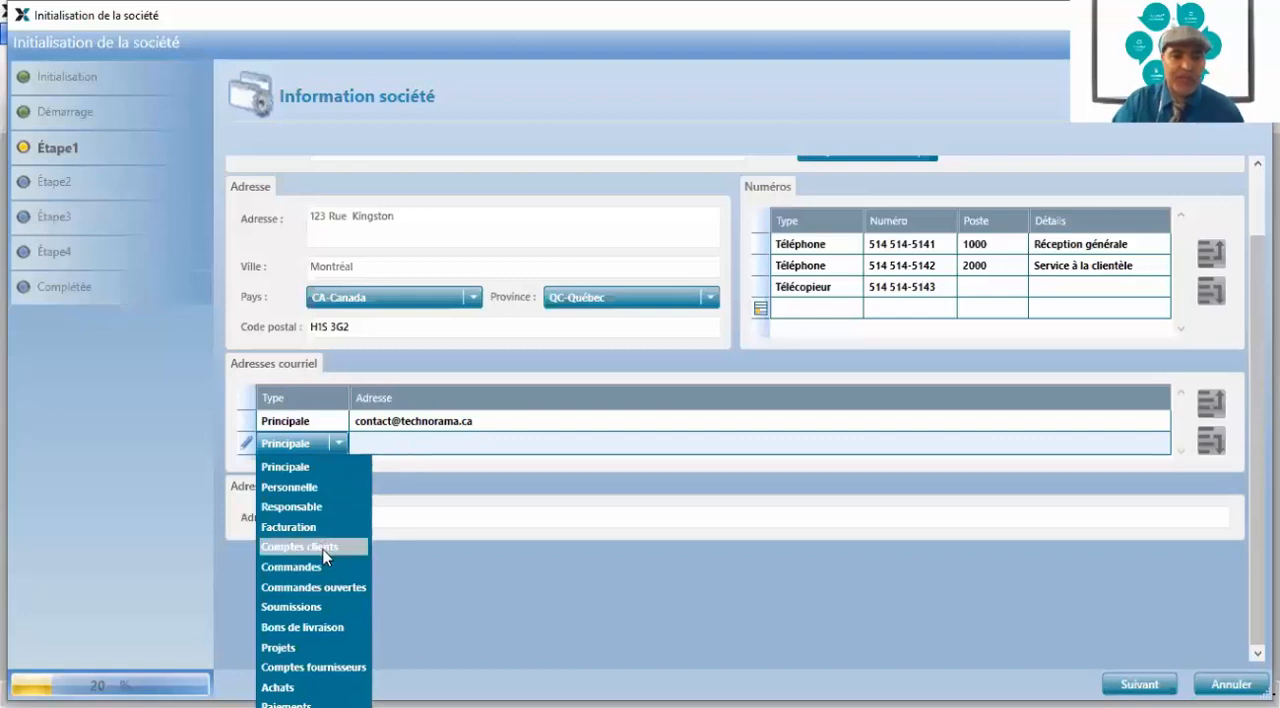
left_click(325, 548)
left_click(367, 438)
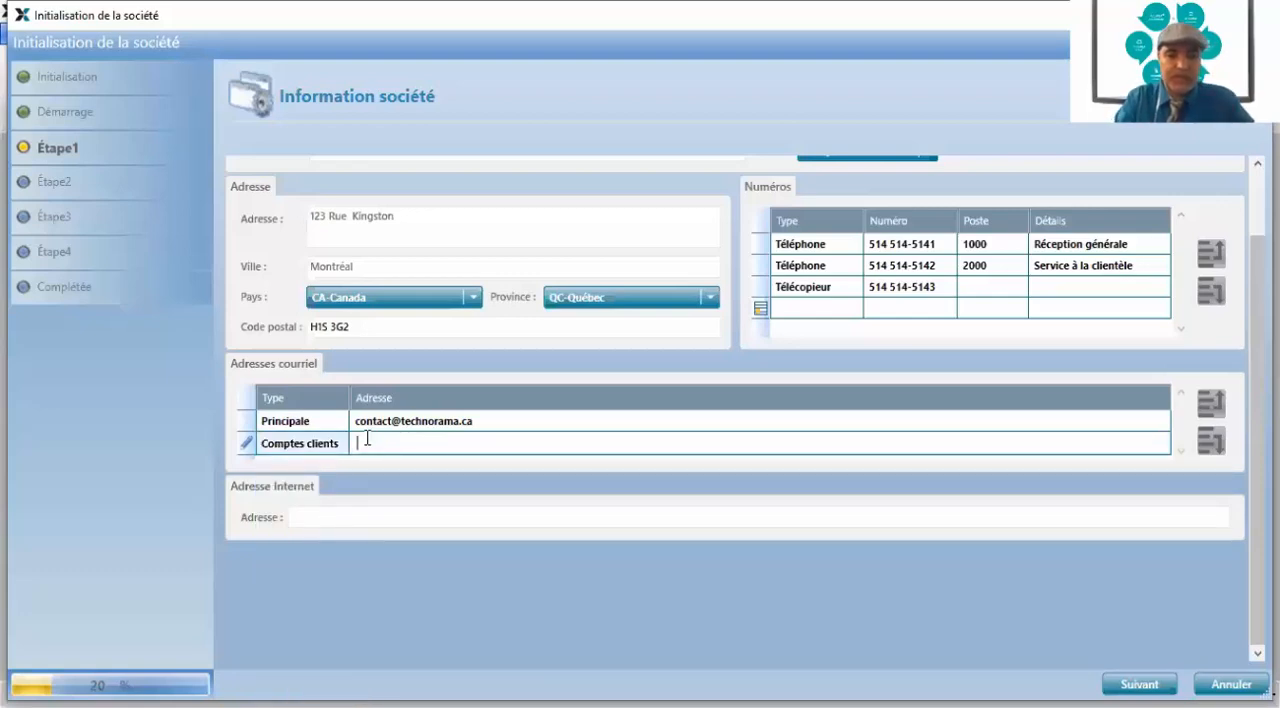
type("clents")
key("BackSpace")
key("BackSpace")
key("BackSpace")
key("BackSpace")
key("BackSpace")
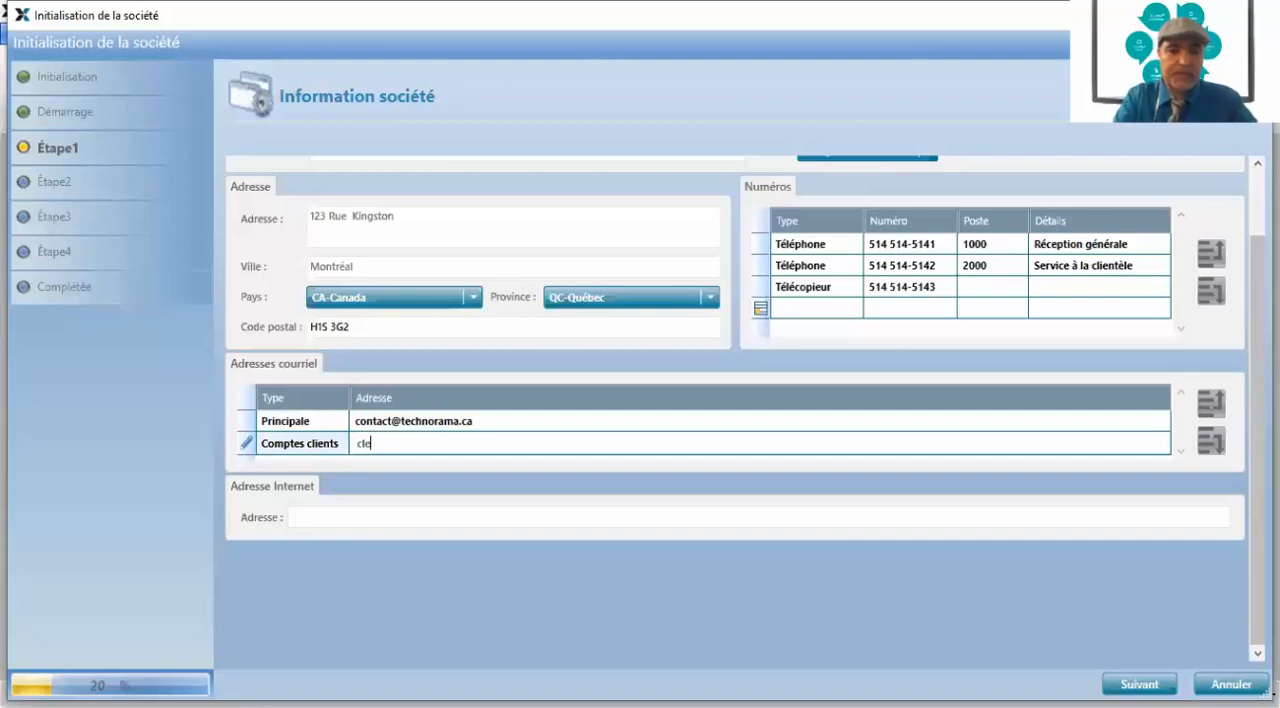
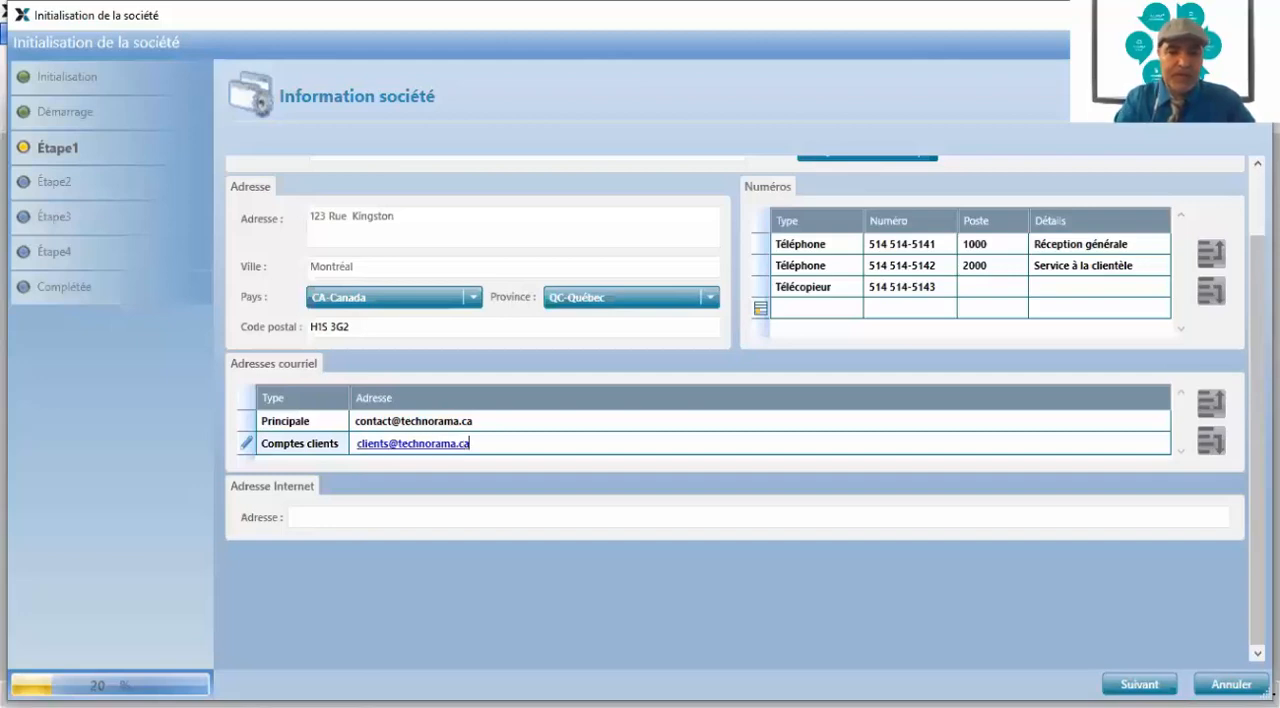
Add a third e-mail entry of type Comptes fournisseurs and fill in the company's supplier accounts e-mail
key("Tab")
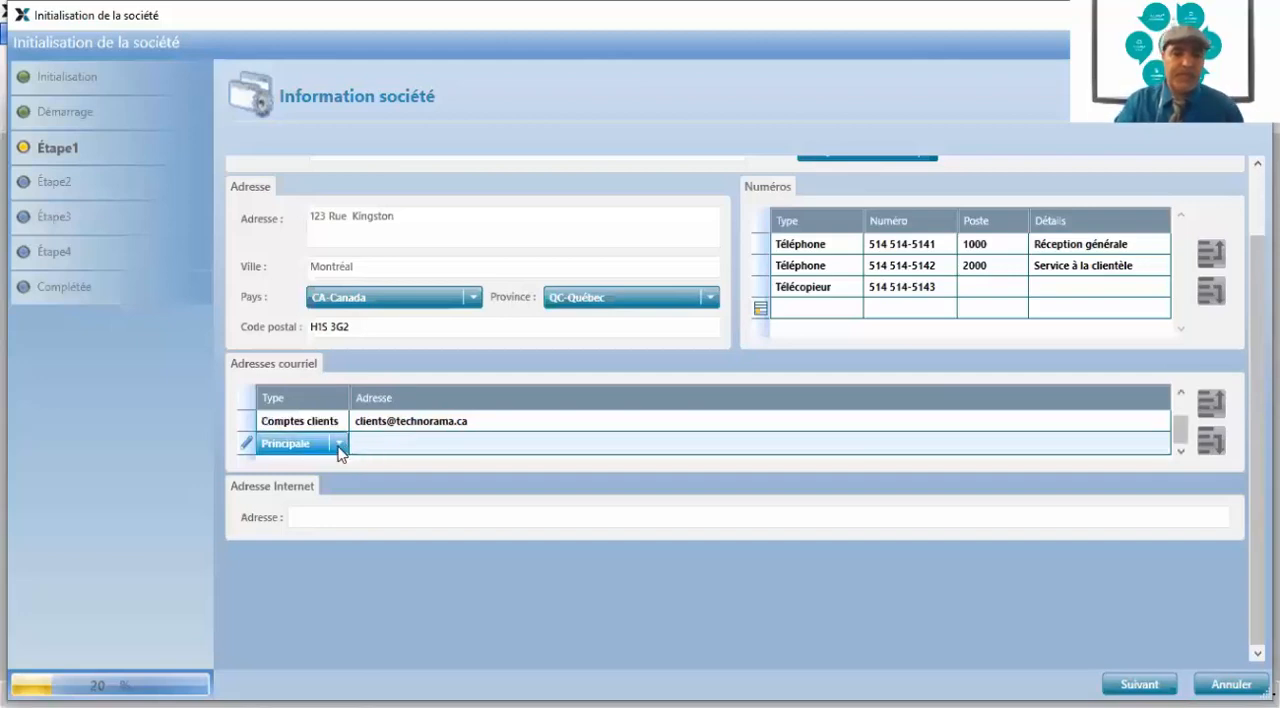
left_click(338, 446)
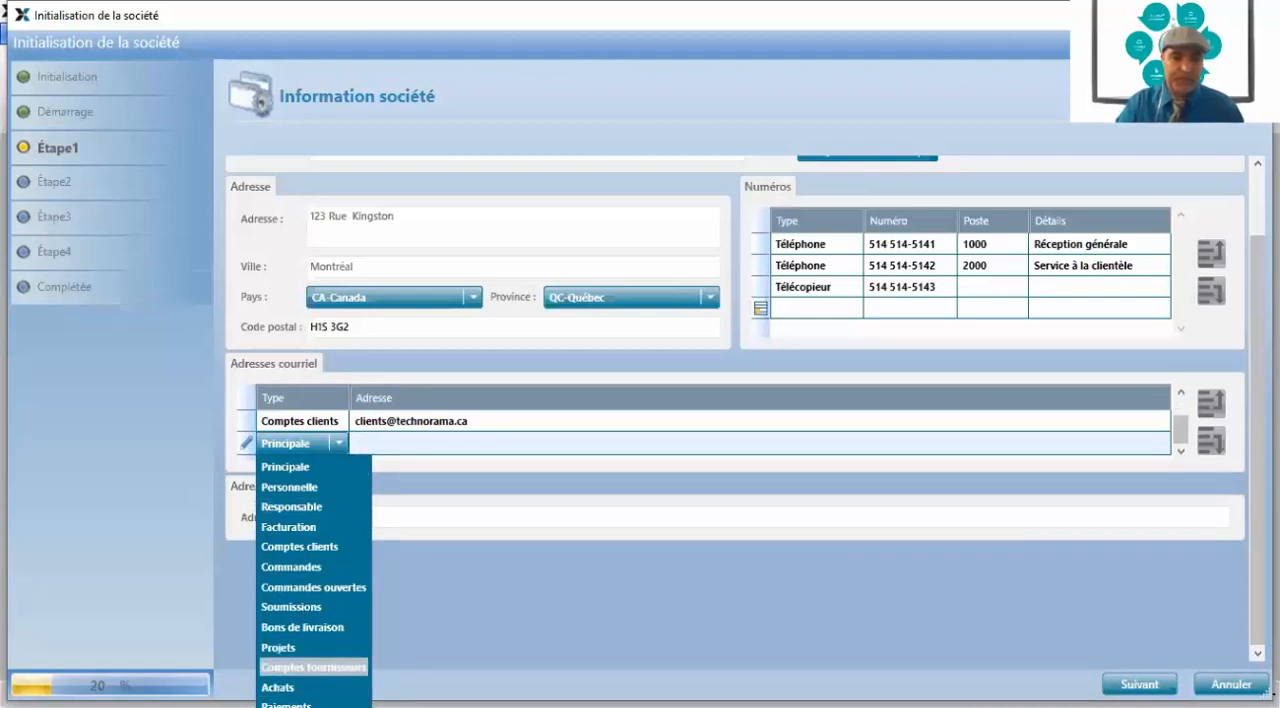
left_click(310, 667)
left_click(368, 443)
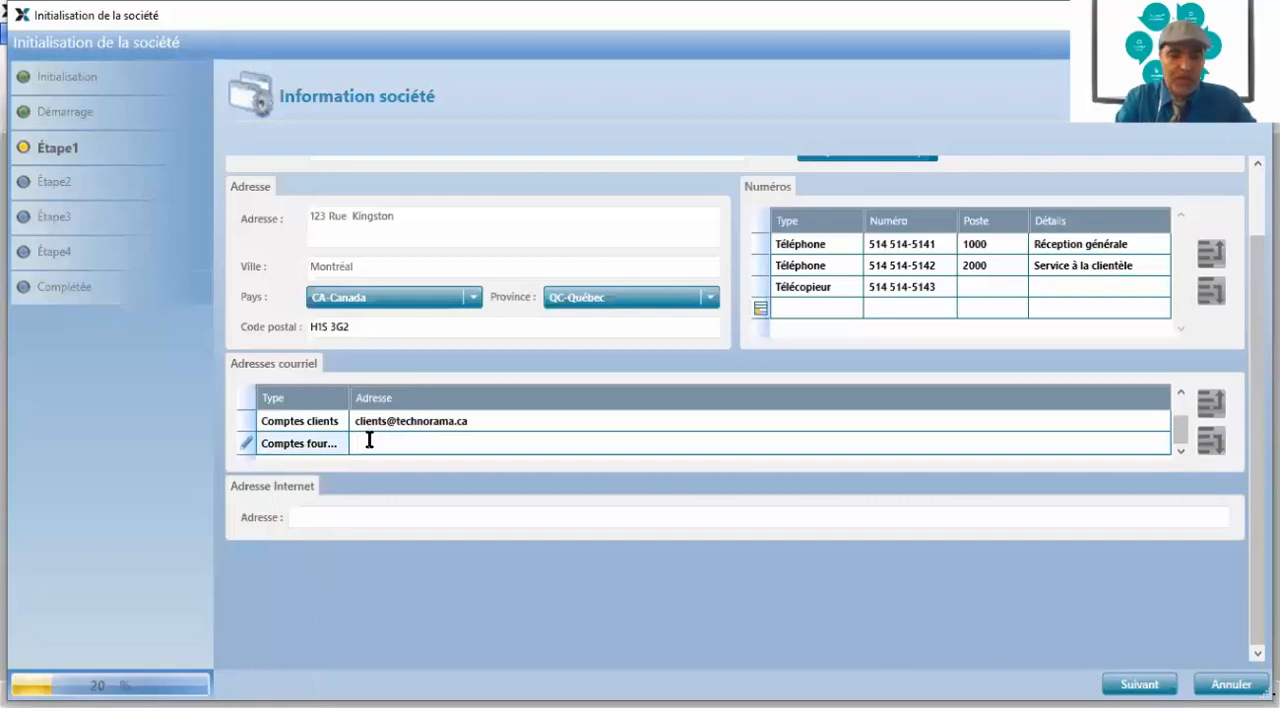
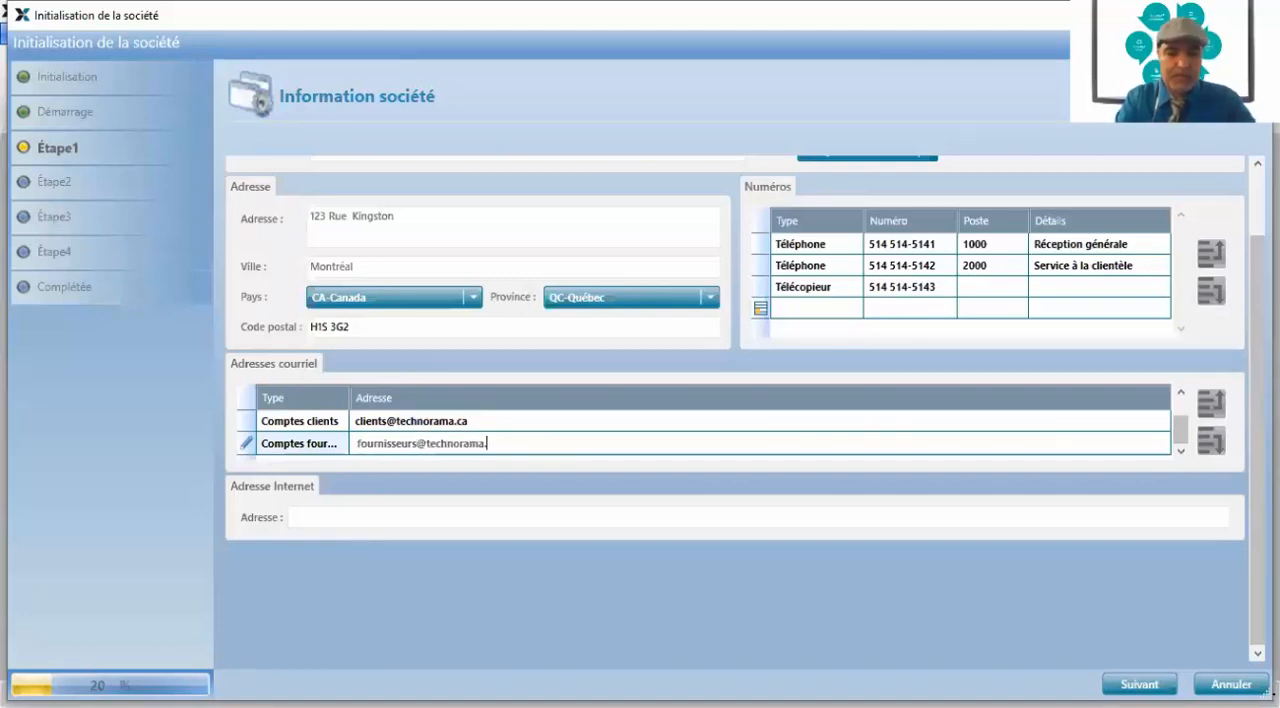
key("Return")
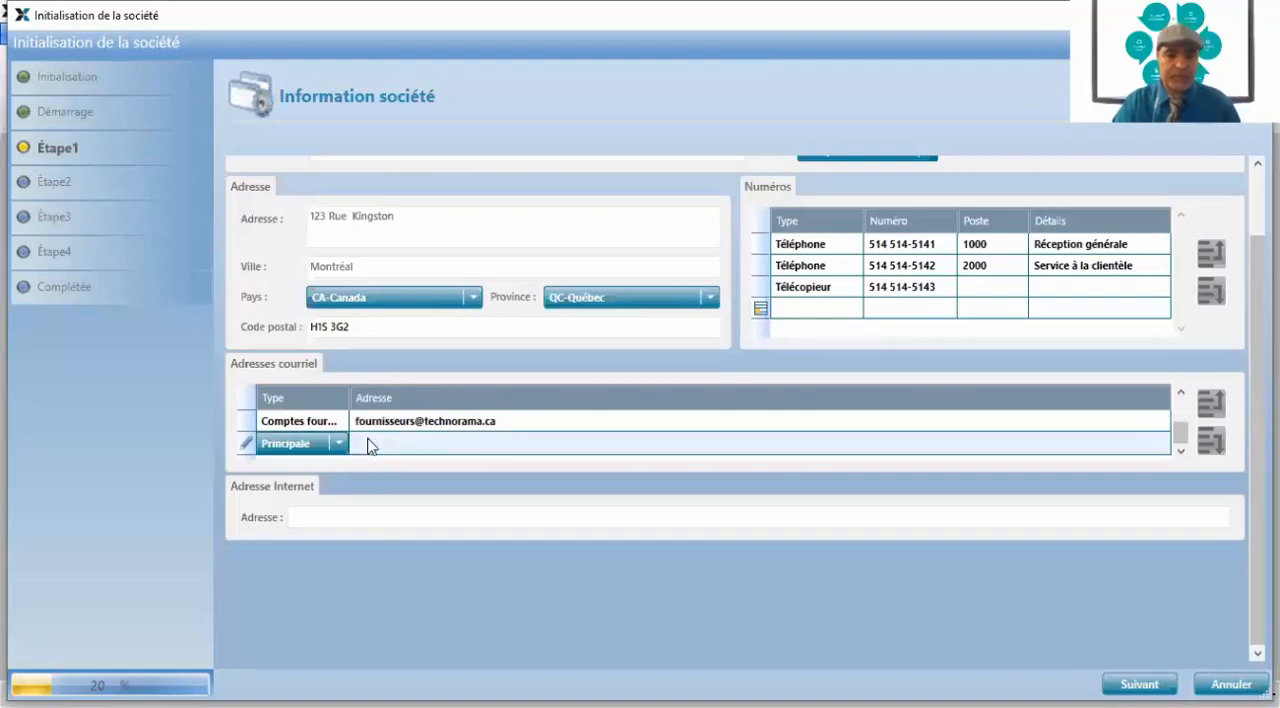
Add an e-mail entry of type Facturation and fill in the company's billing e-mail
left_click(337, 444)
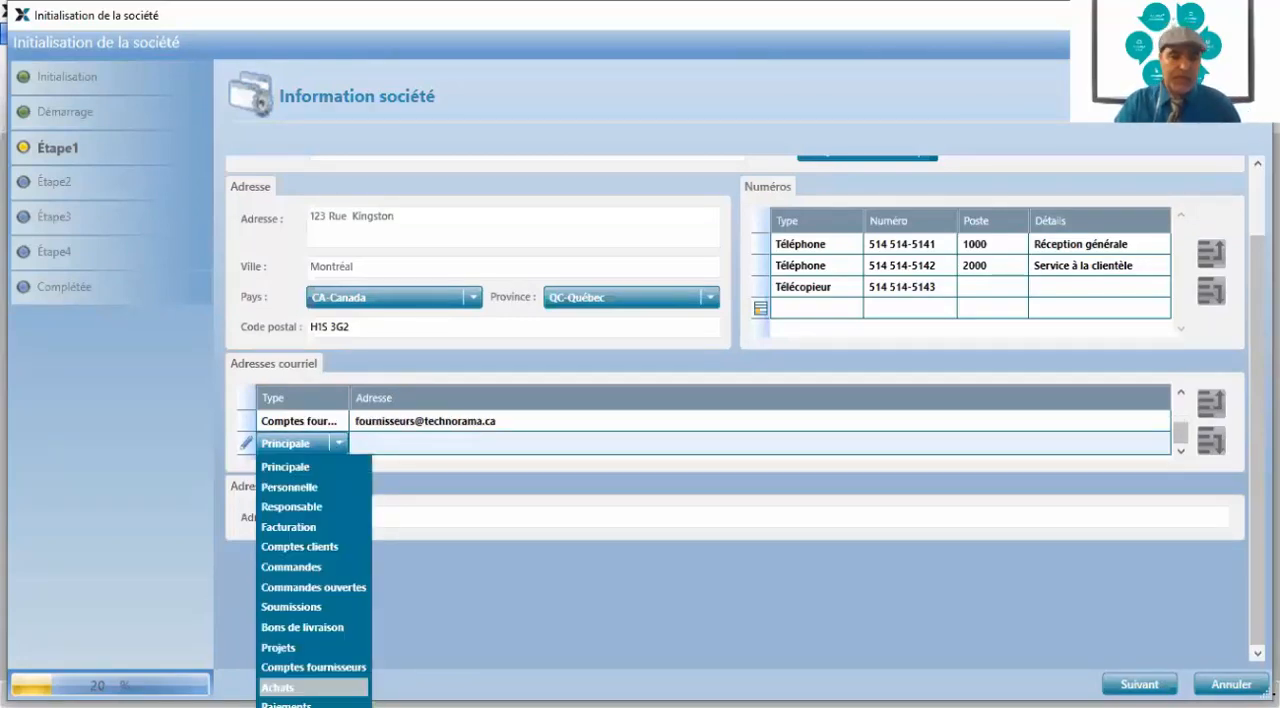
left_click(323, 528)
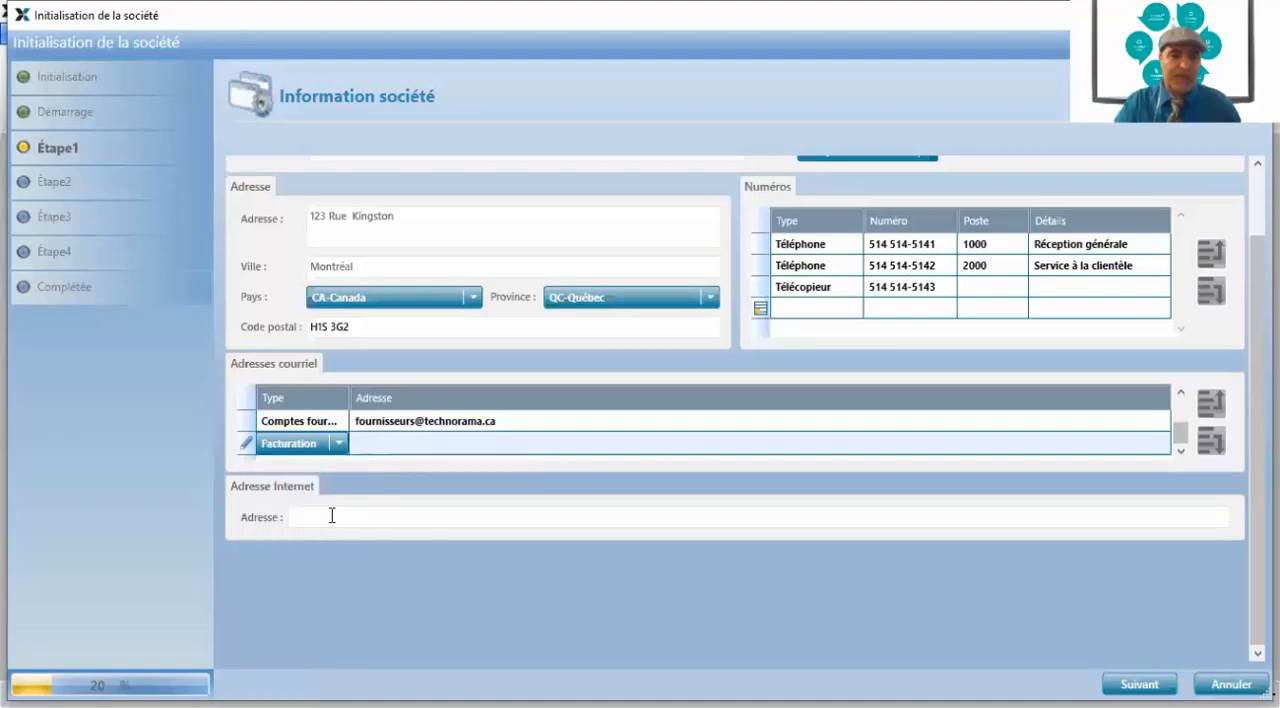
left_click(366, 441)
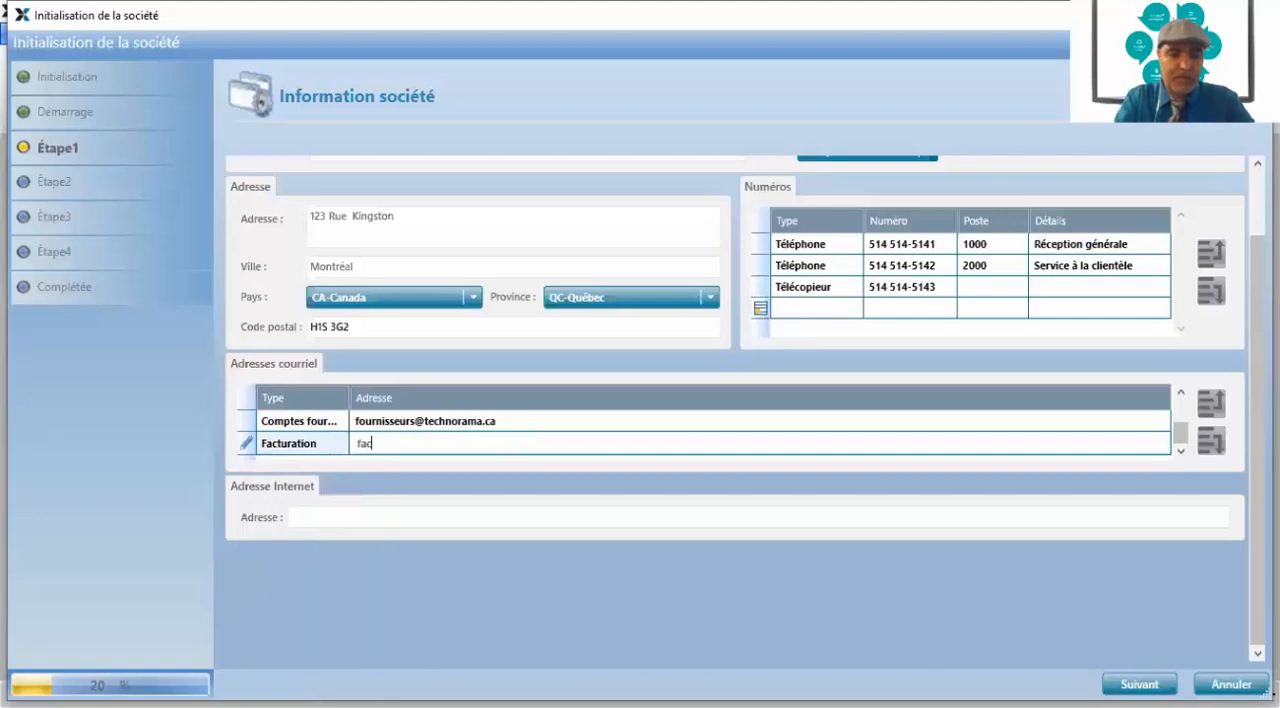
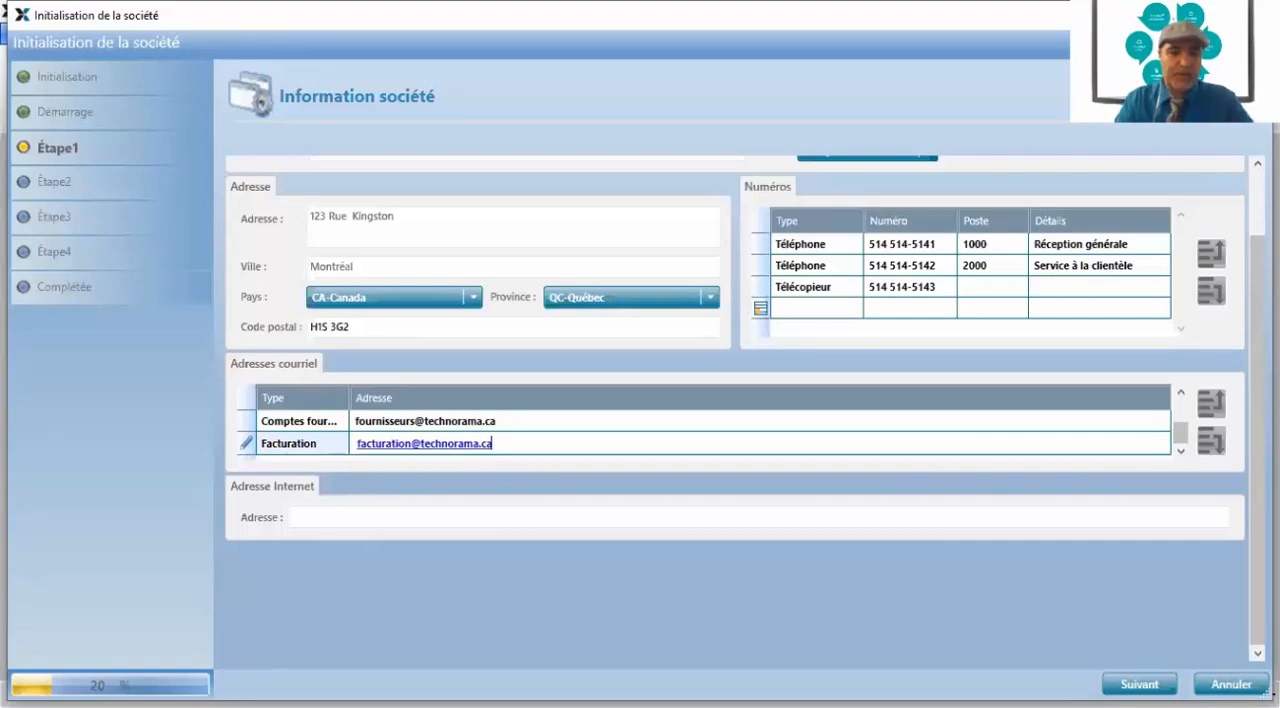
left_click(334, 448)
left_click(343, 447)
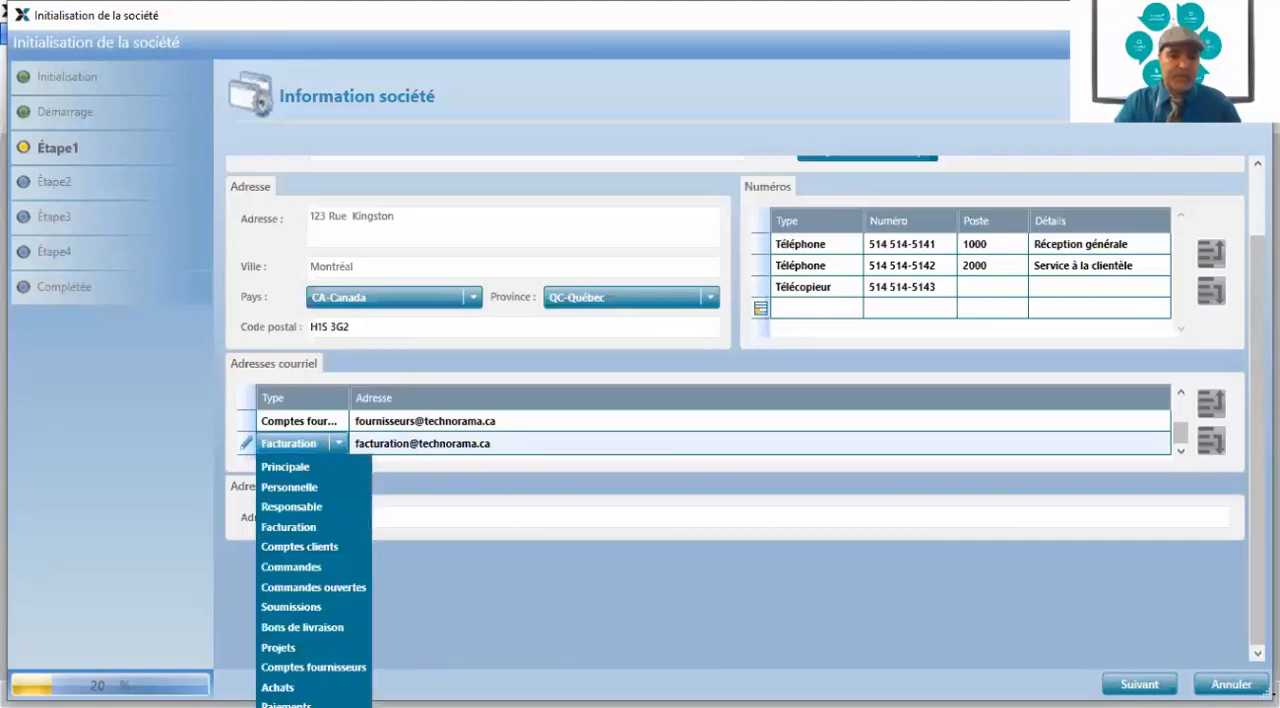
left_click(313, 706)
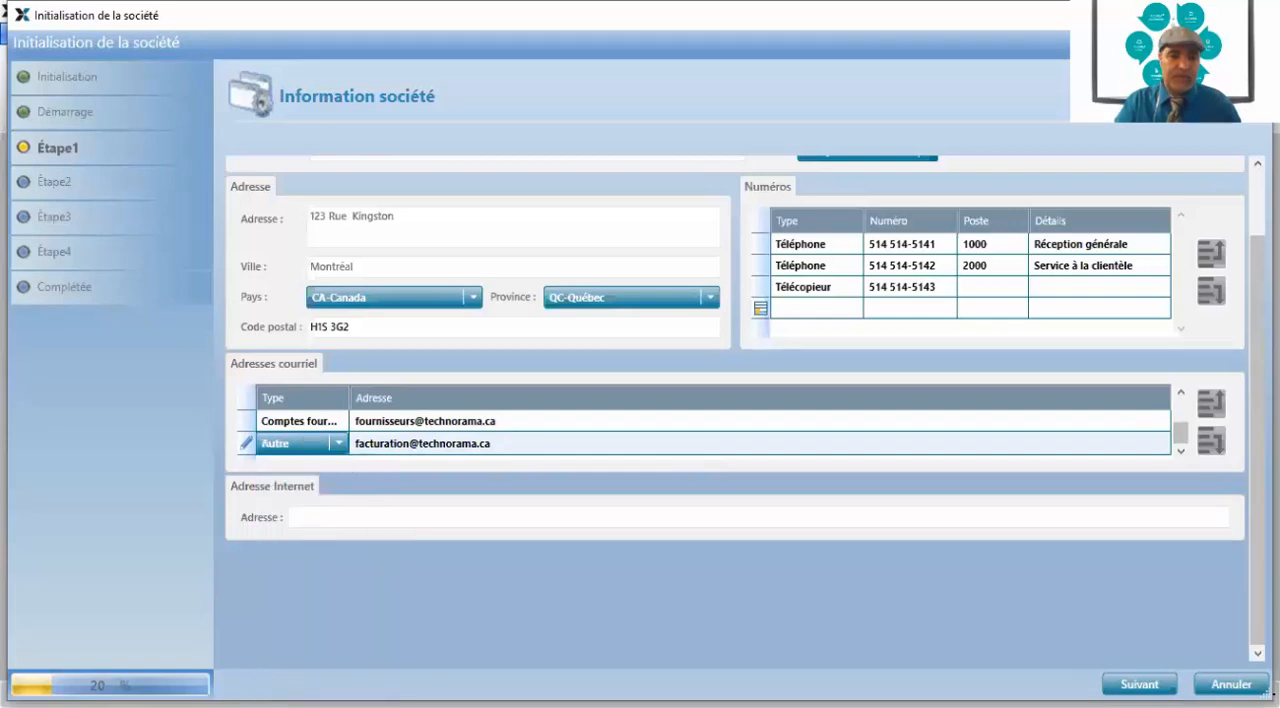
left_click(374, 447)
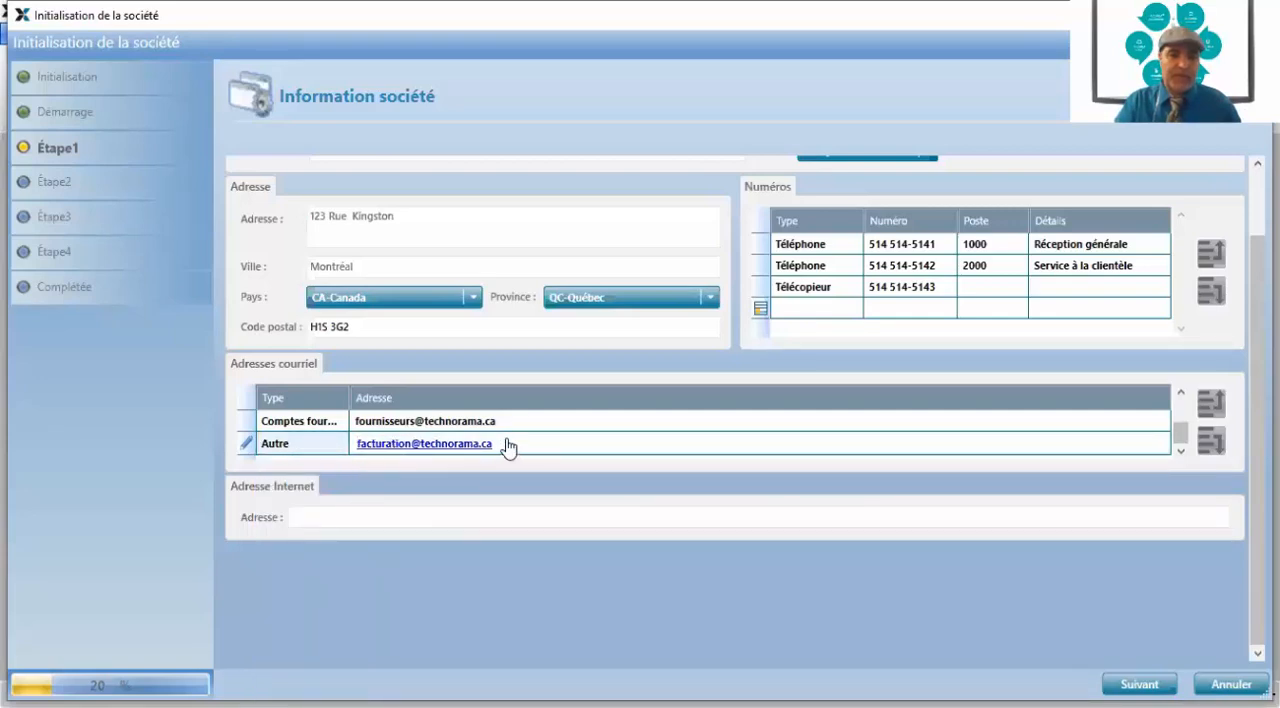
left_click(333, 448)
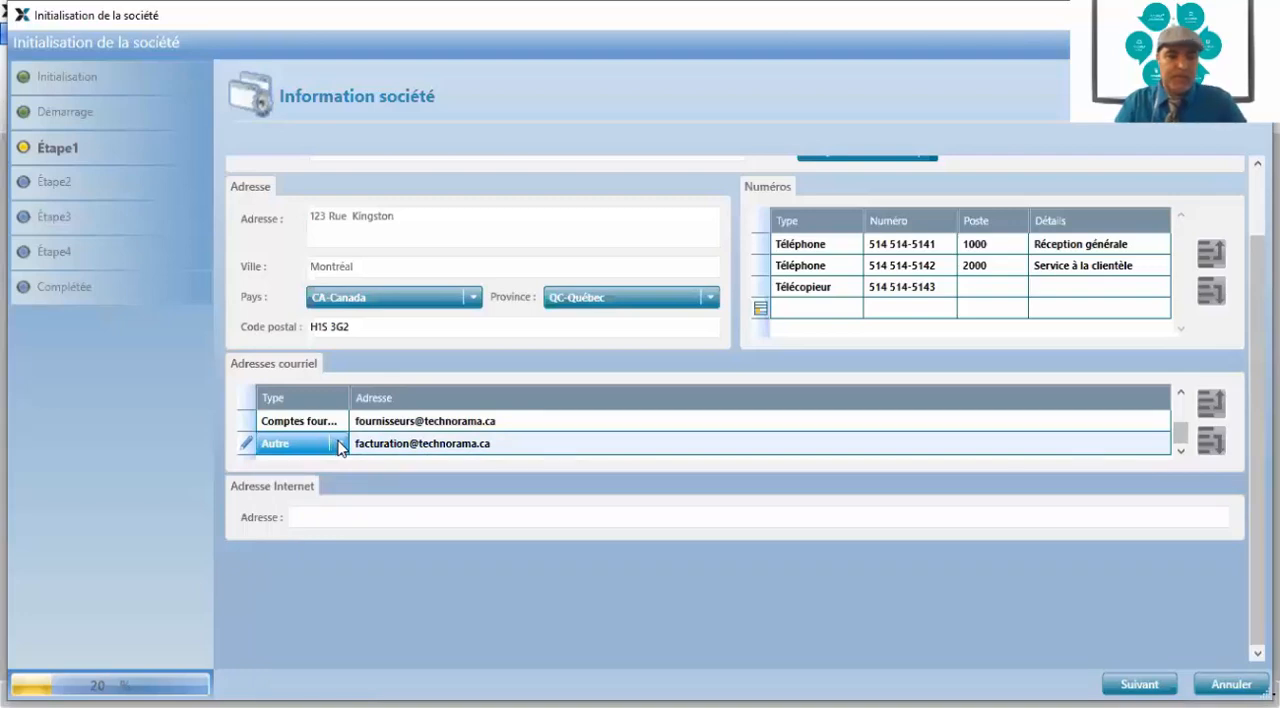
left_click(338, 442)
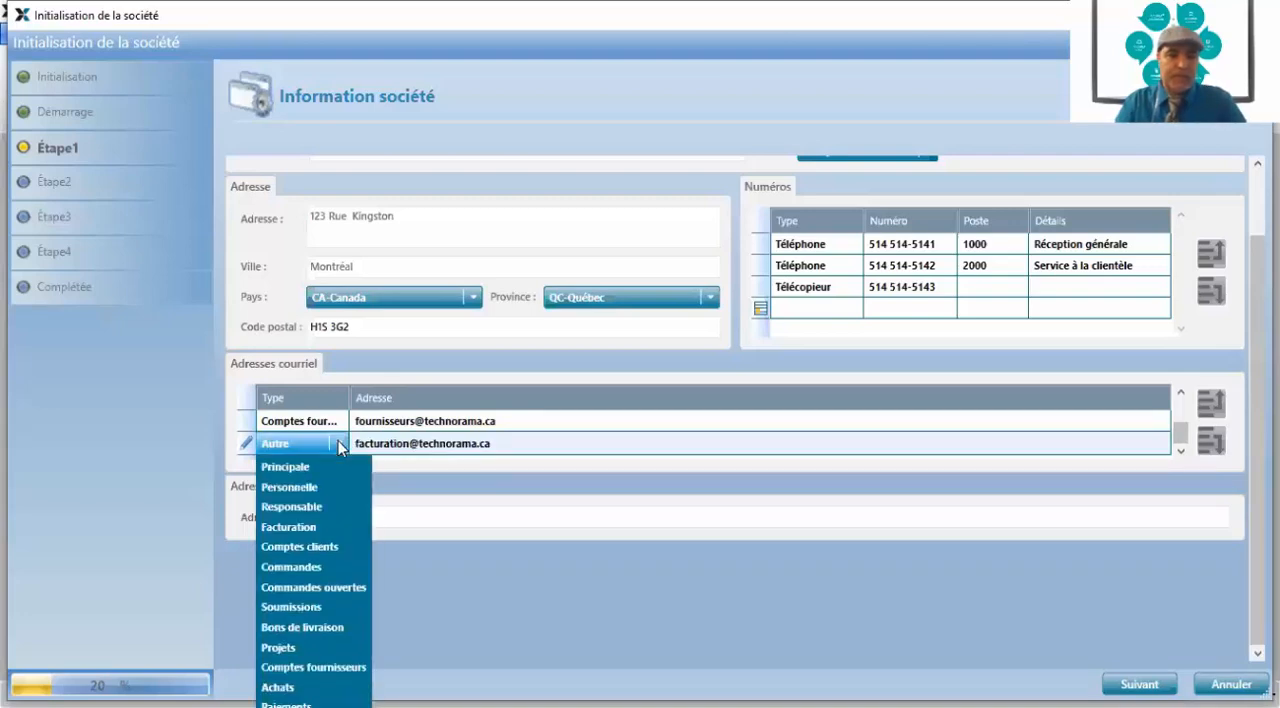
left_click(308, 528)
Try to add an e-mail entry of type Autre with the company's reception e-mail after the billing entry
key("Tab")
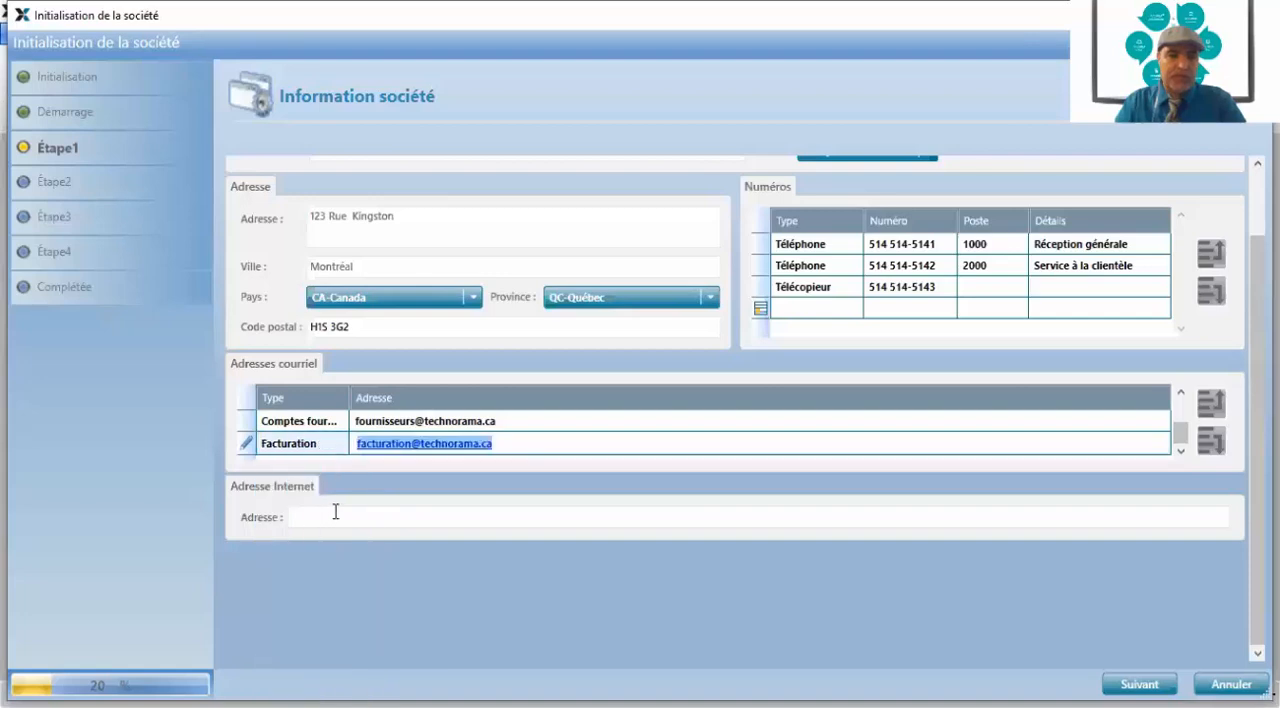
key("Tab")
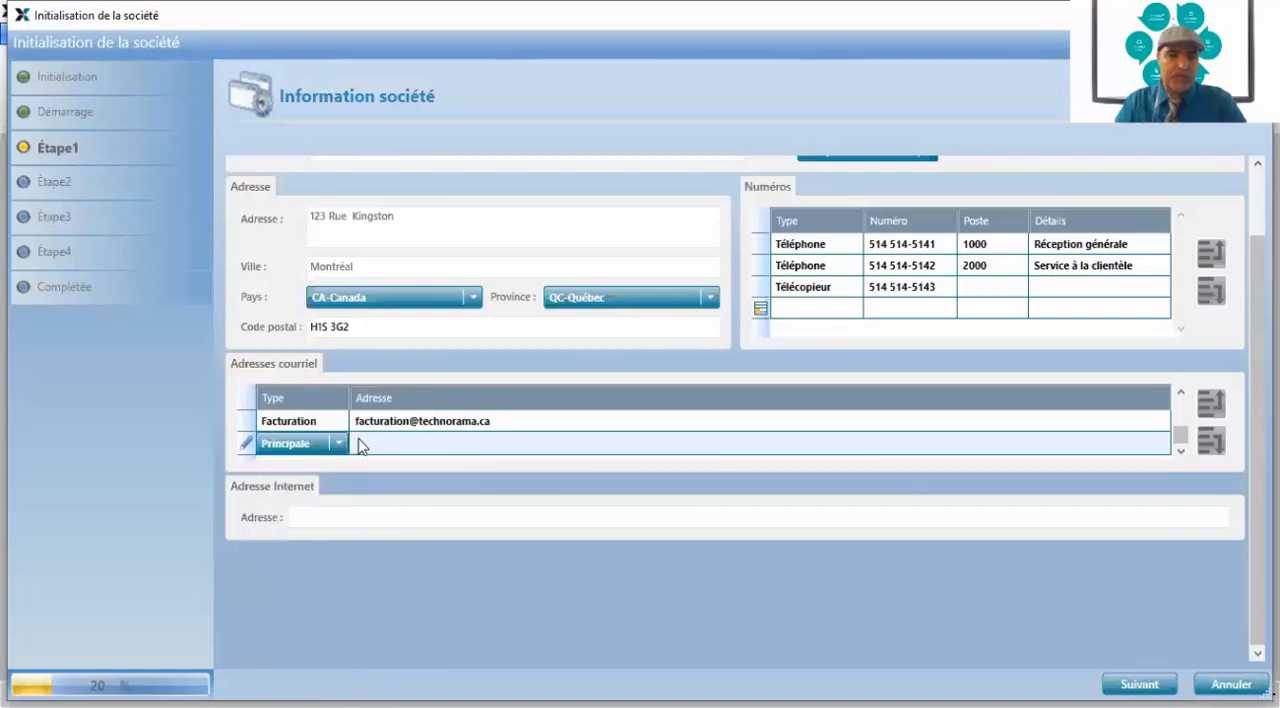
left_click(340, 447)
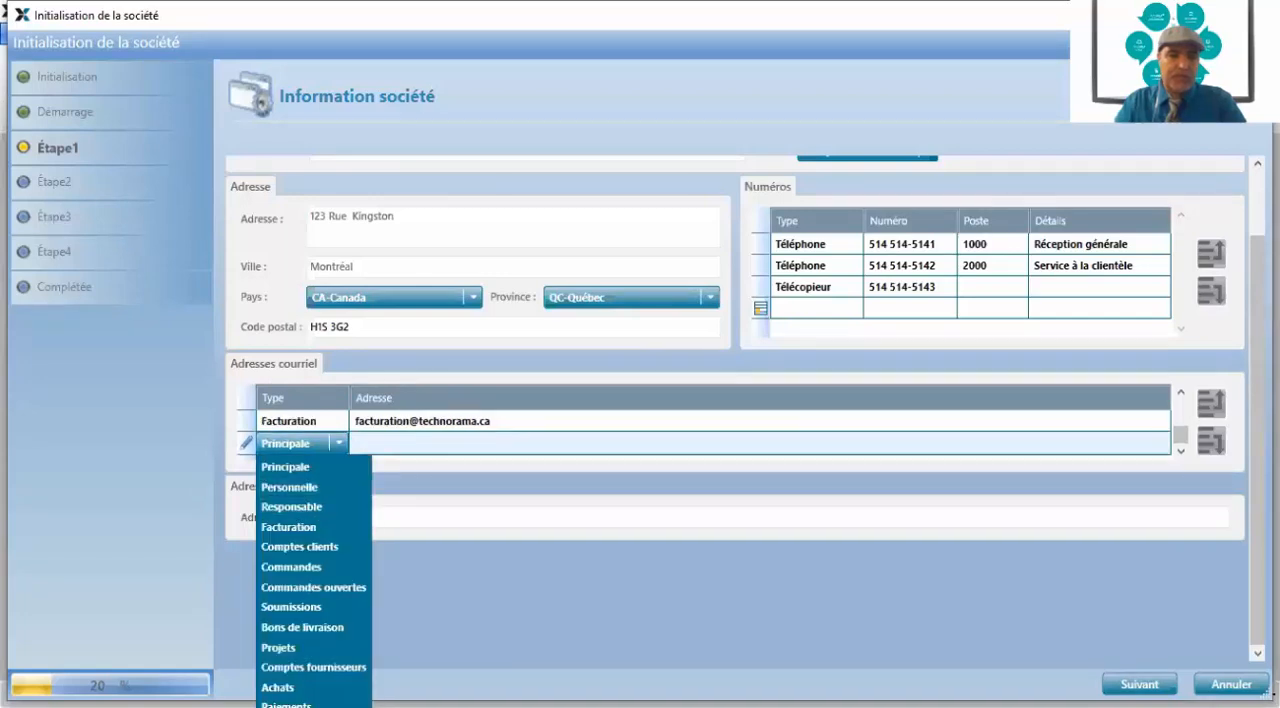
left_click(305, 706)
left_click(389, 440)
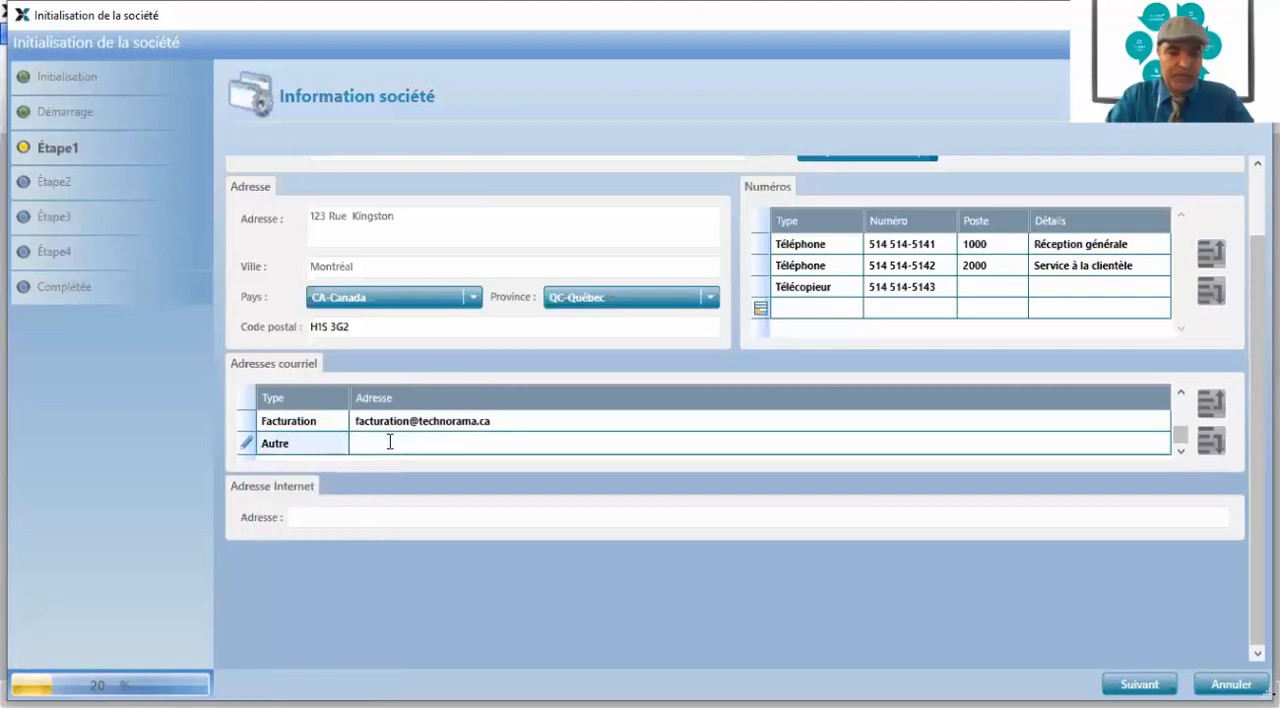
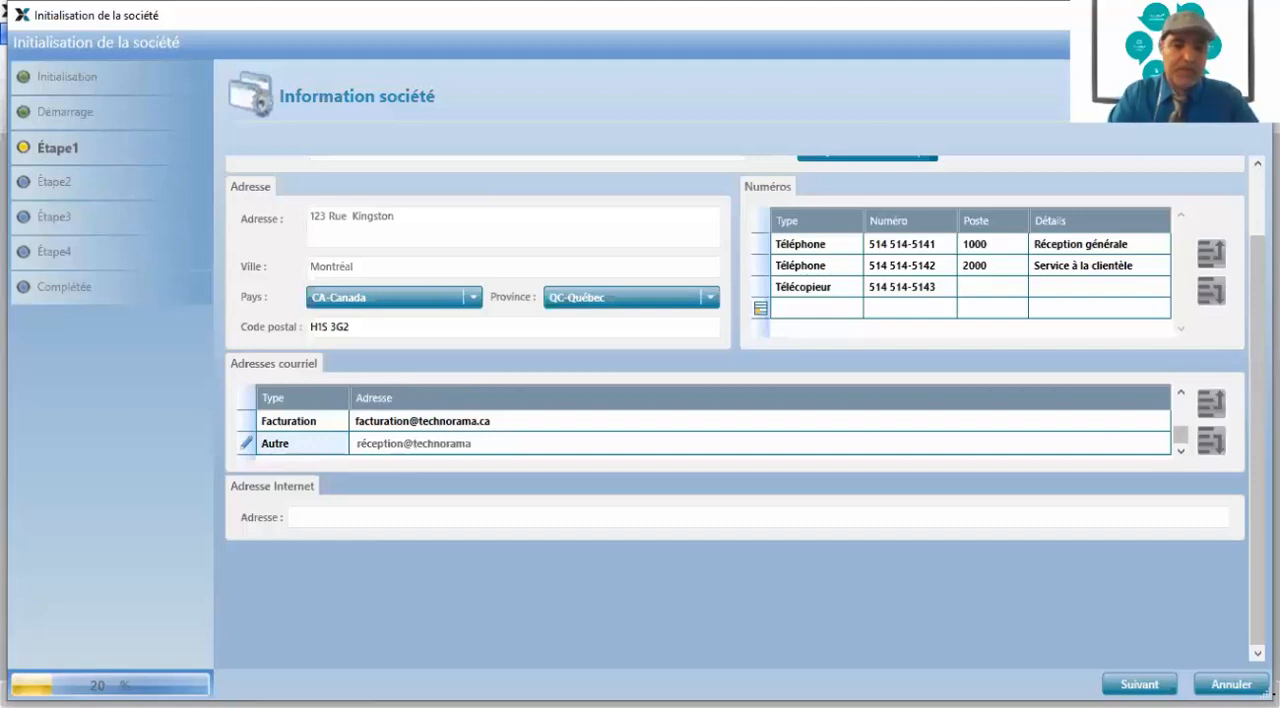
left_click(313, 516)
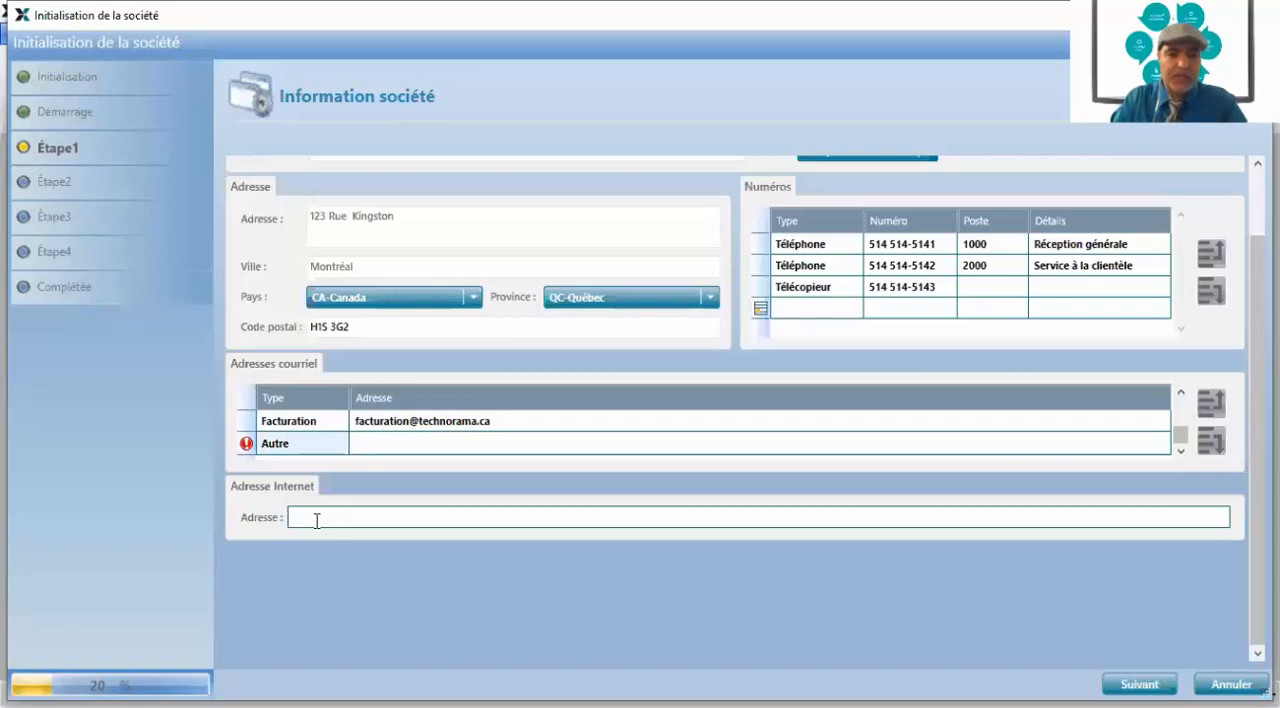
type("www.")
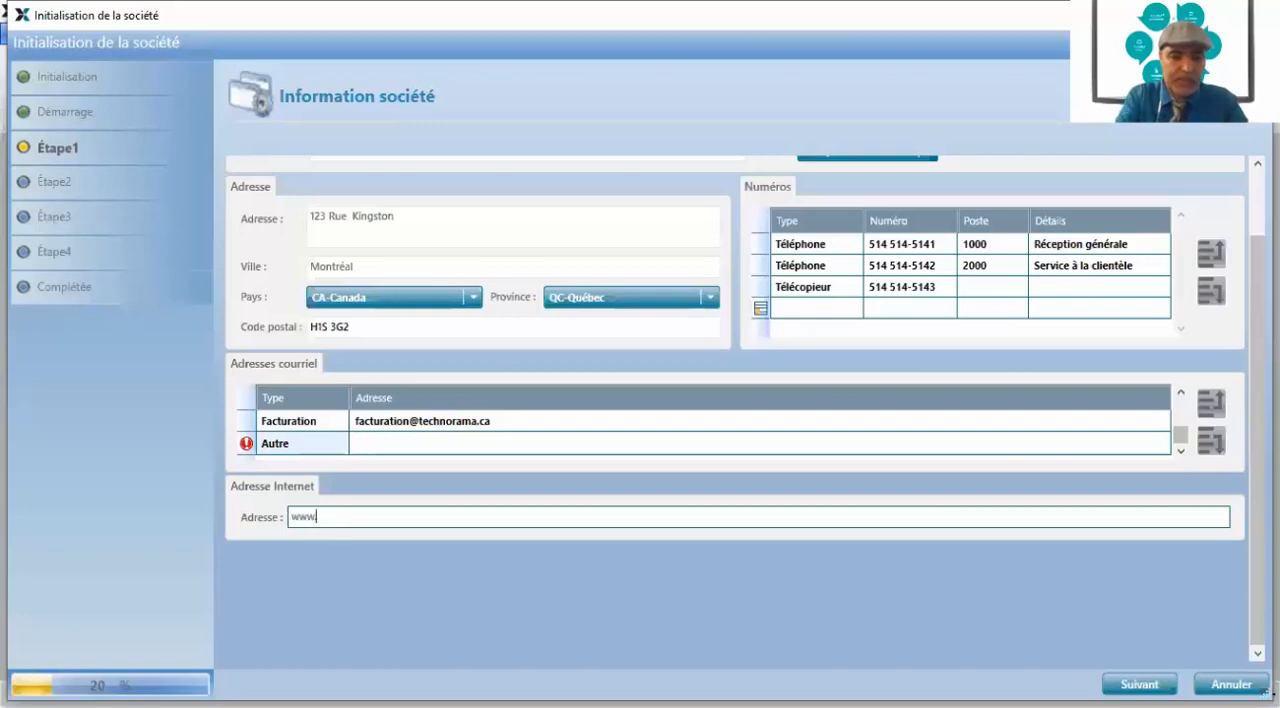
type("tz")
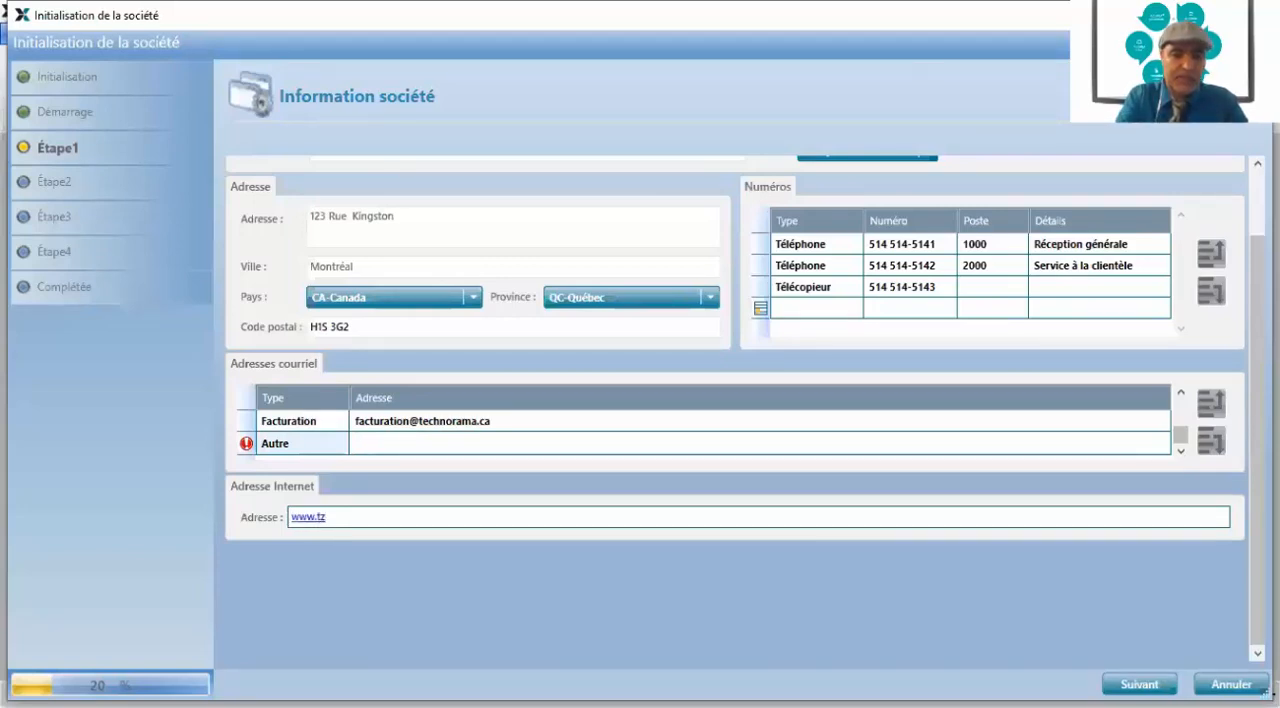
key("BackSpace")
type("echn")
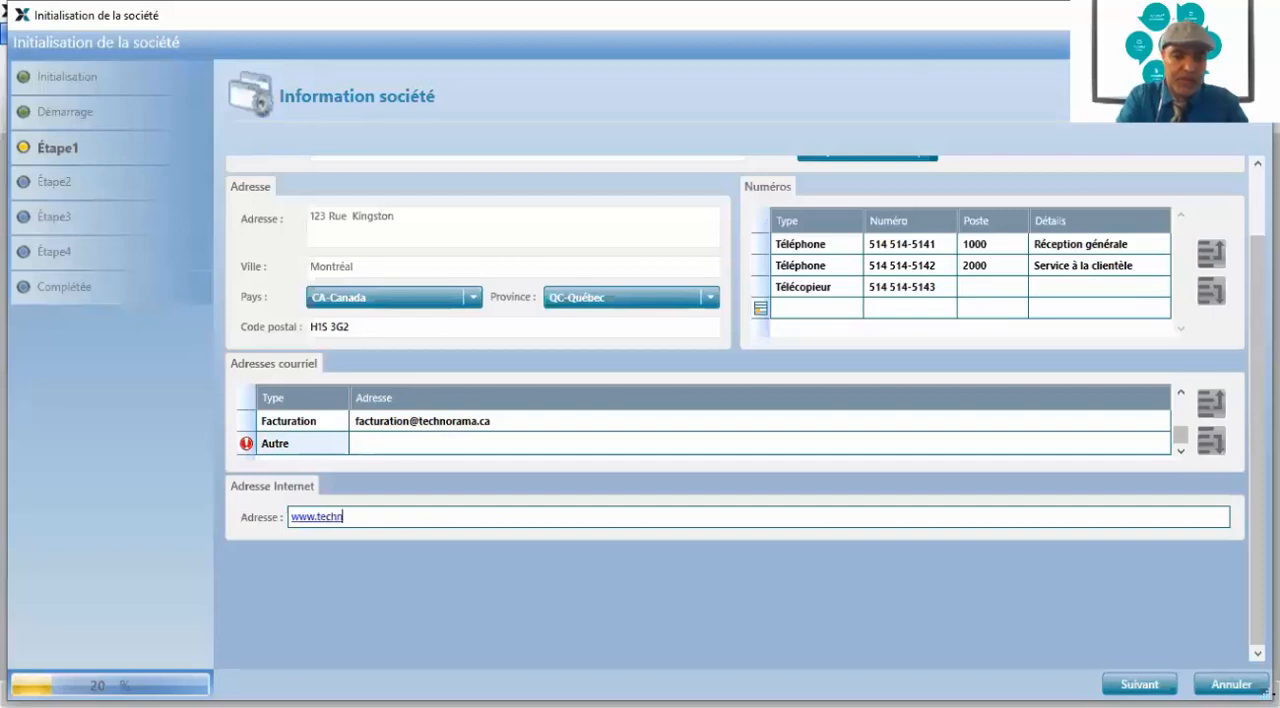
type("orama.c")
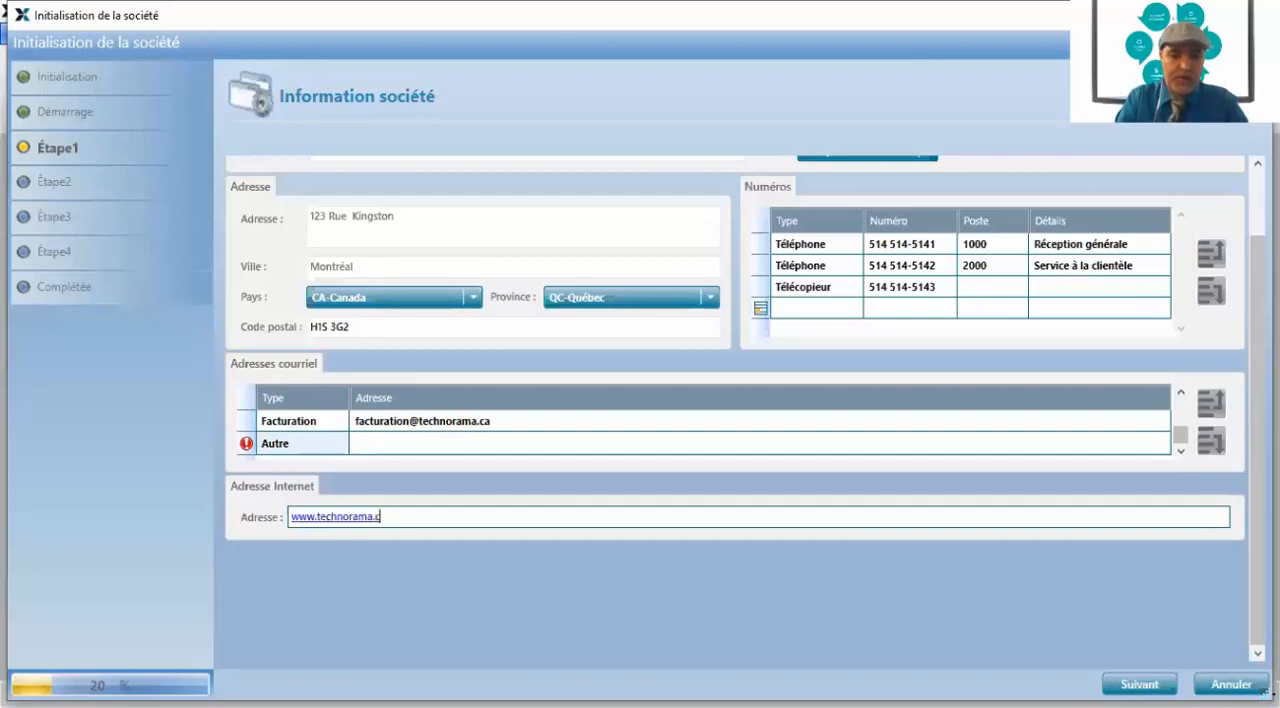
type("a")
key("Tab")
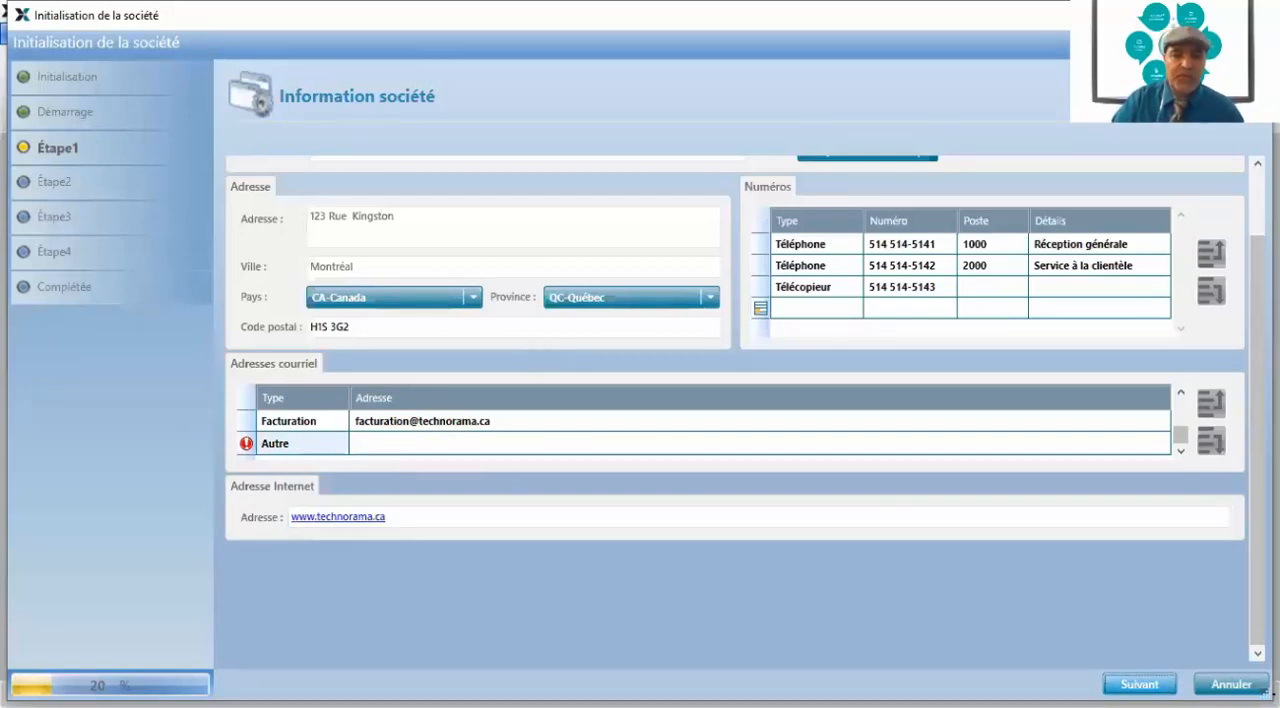
Advance to the reference currency selection and choose CAD Dollar Canadien
key("Return")
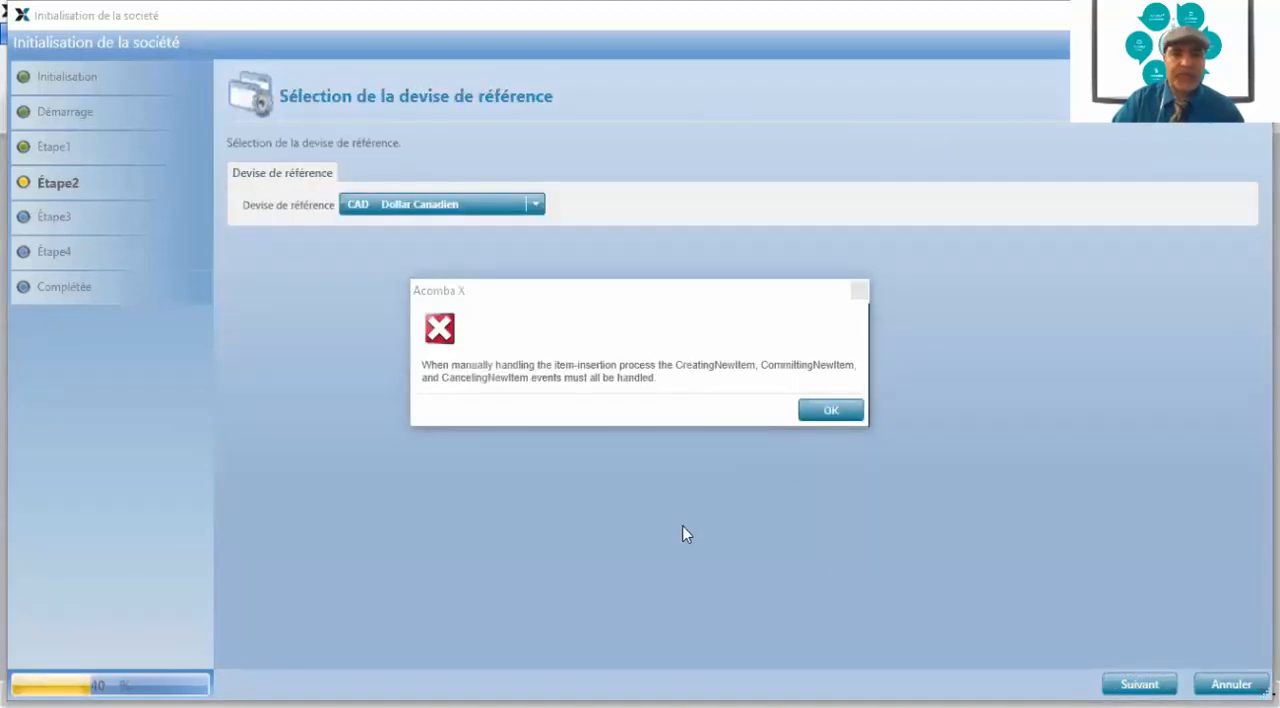
left_click(830, 411)
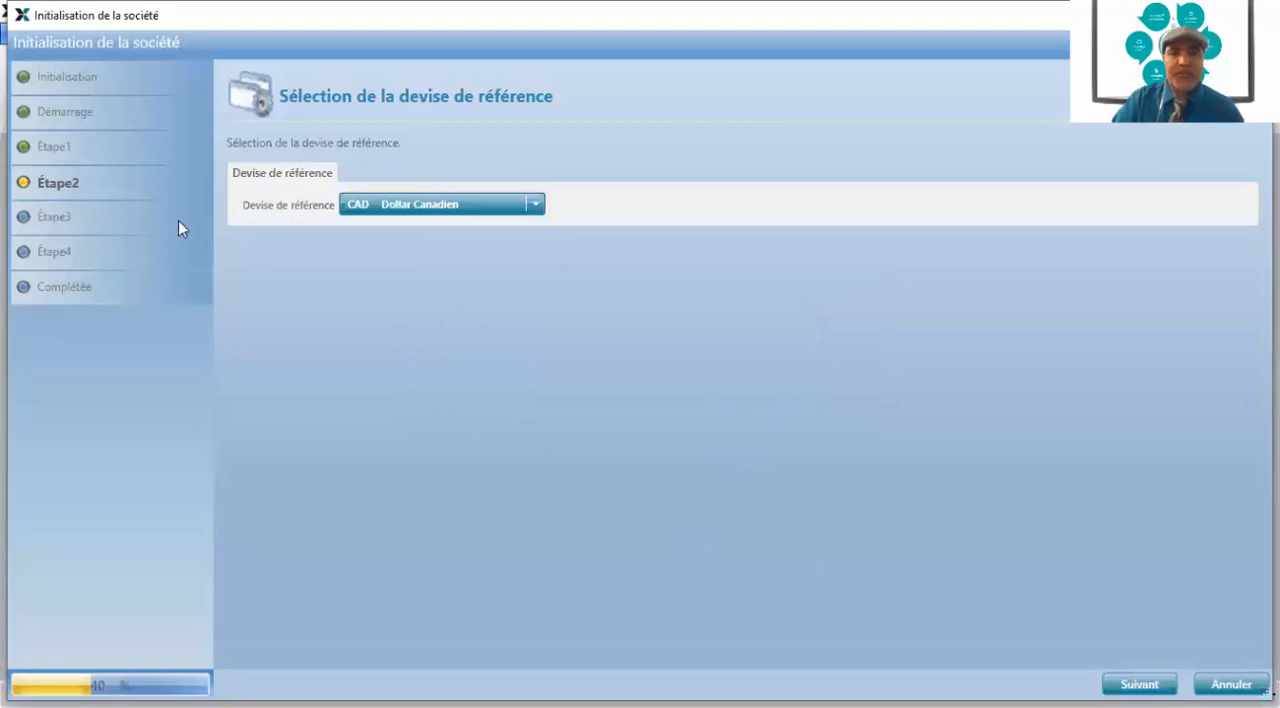
left_click(537, 207)
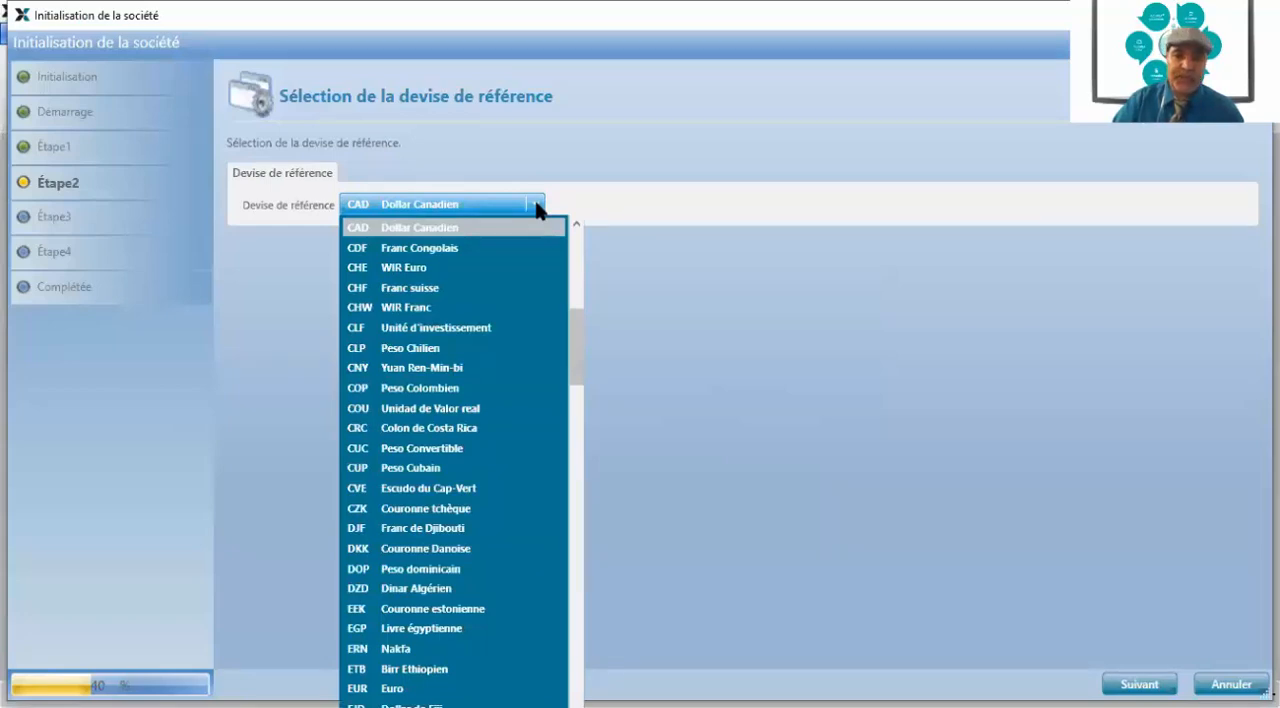
left_click(439, 229)
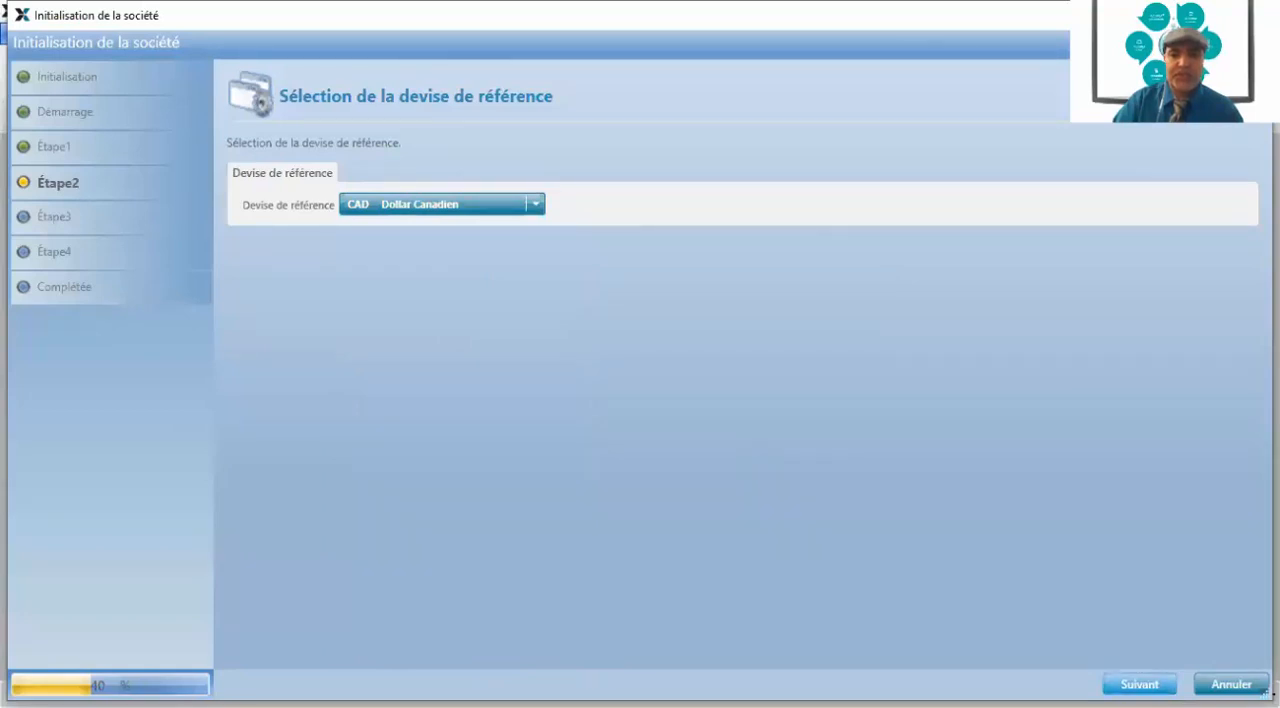
Accept the reference currency, keep the account number length at 7 without Alphanumérique, and advance to the chart of accounts creation
left_click(1139, 684)
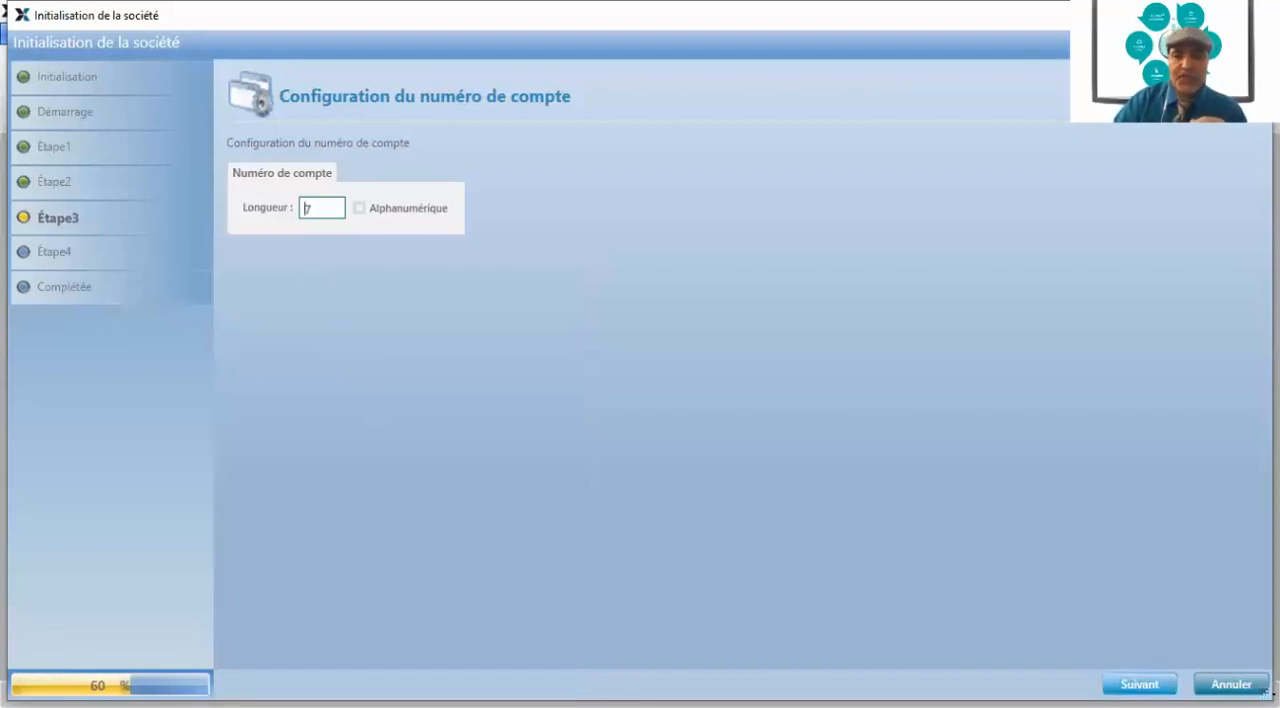
left_click(1139, 684)
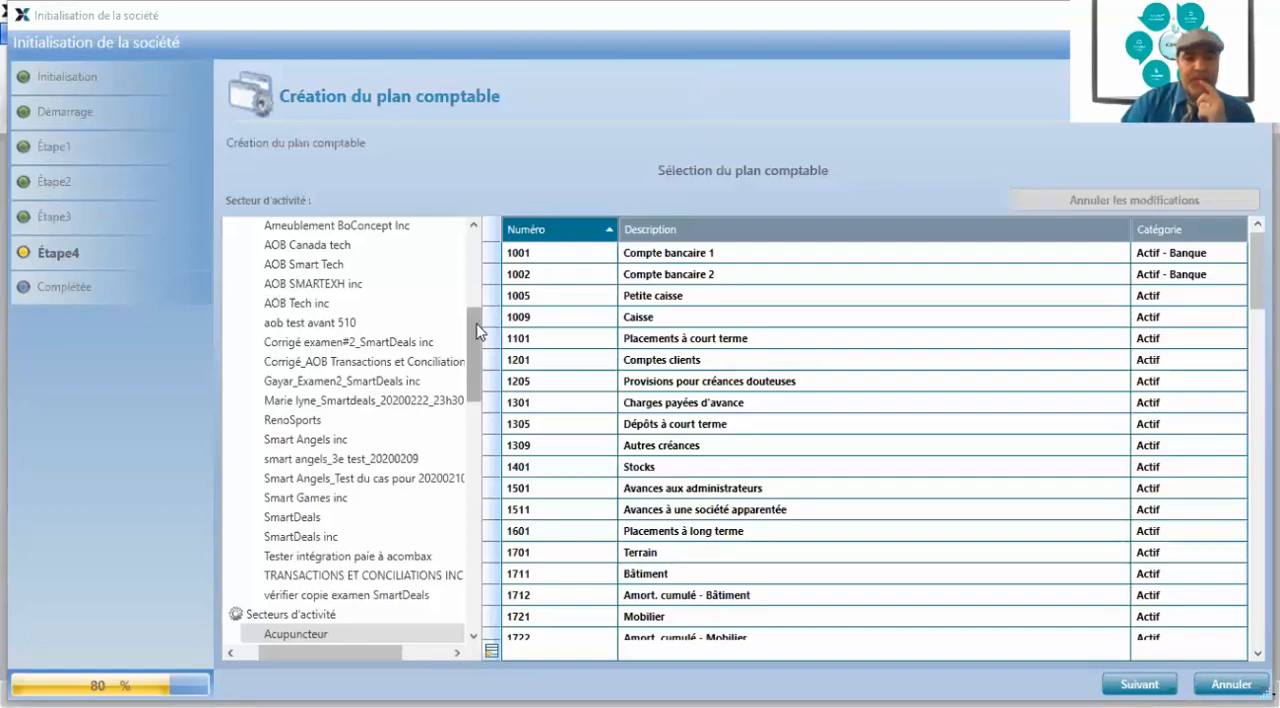
Examine the existing companies and the activity sectors offered as models for the chart of accounts
scroll(477, 332, "up", 3)
scroll(477, 332, "up", 1)
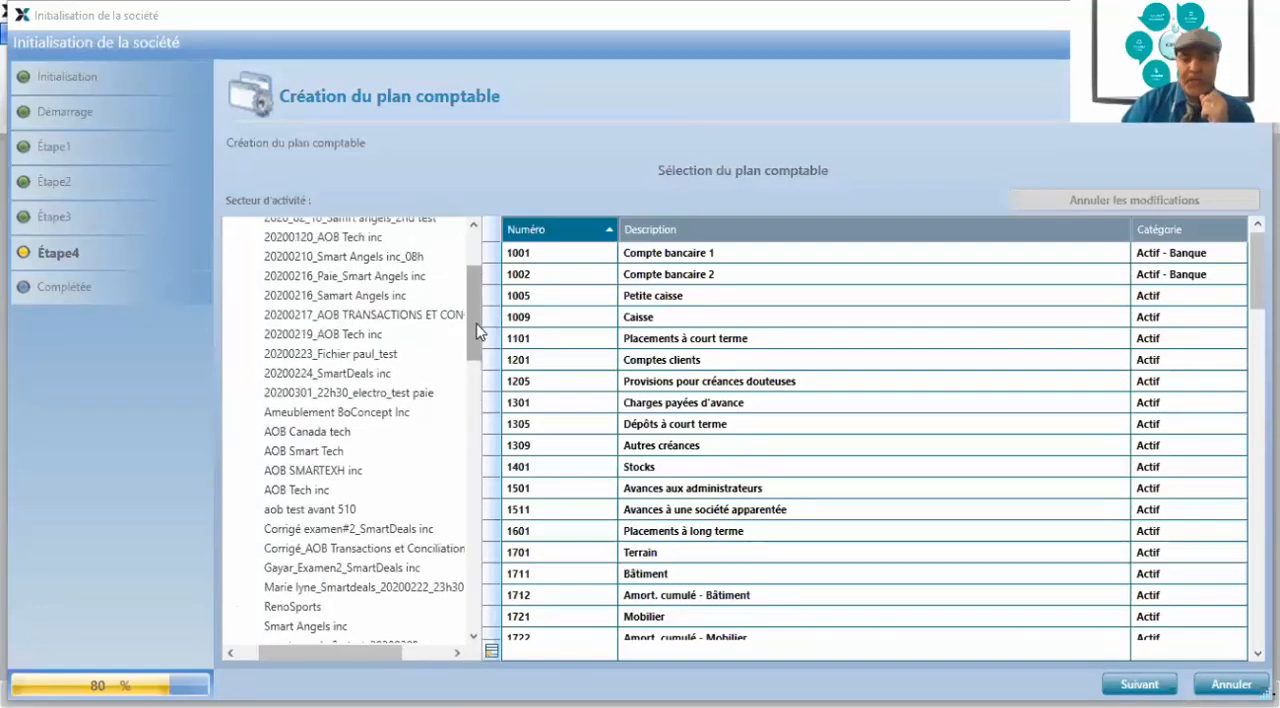
scroll(477, 332, "up", 3)
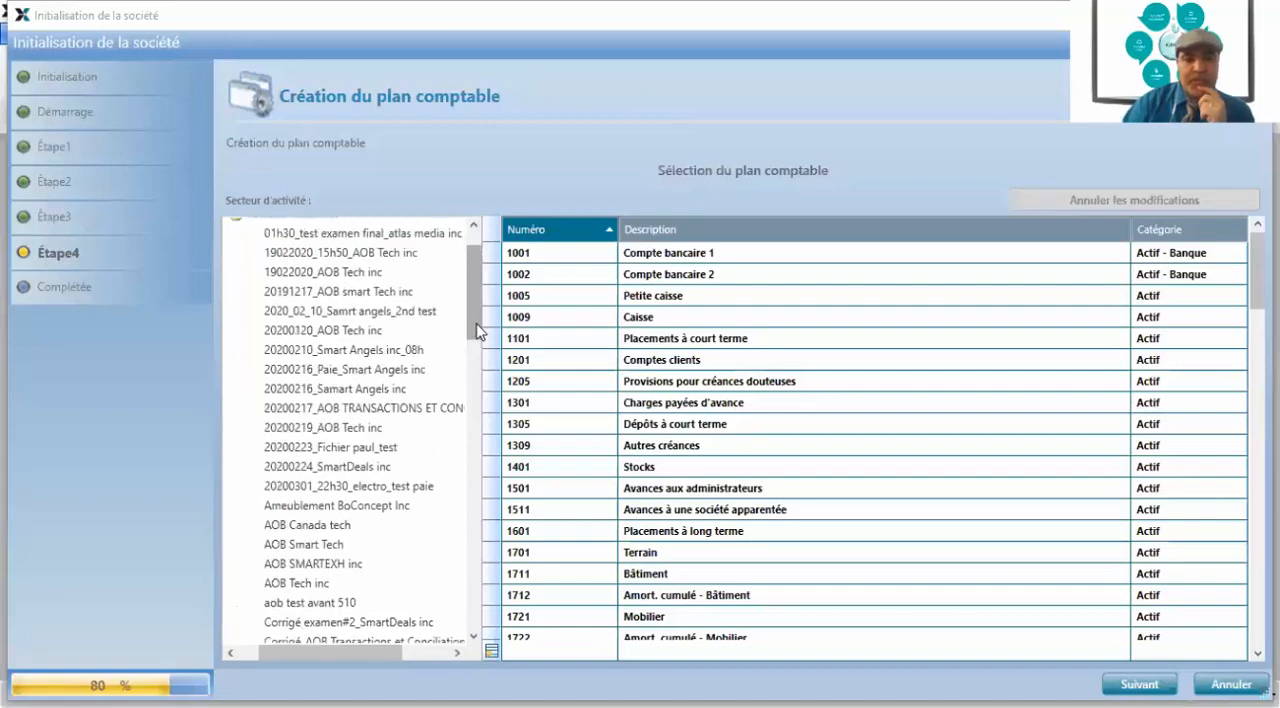
scroll(477, 332, "down", 3)
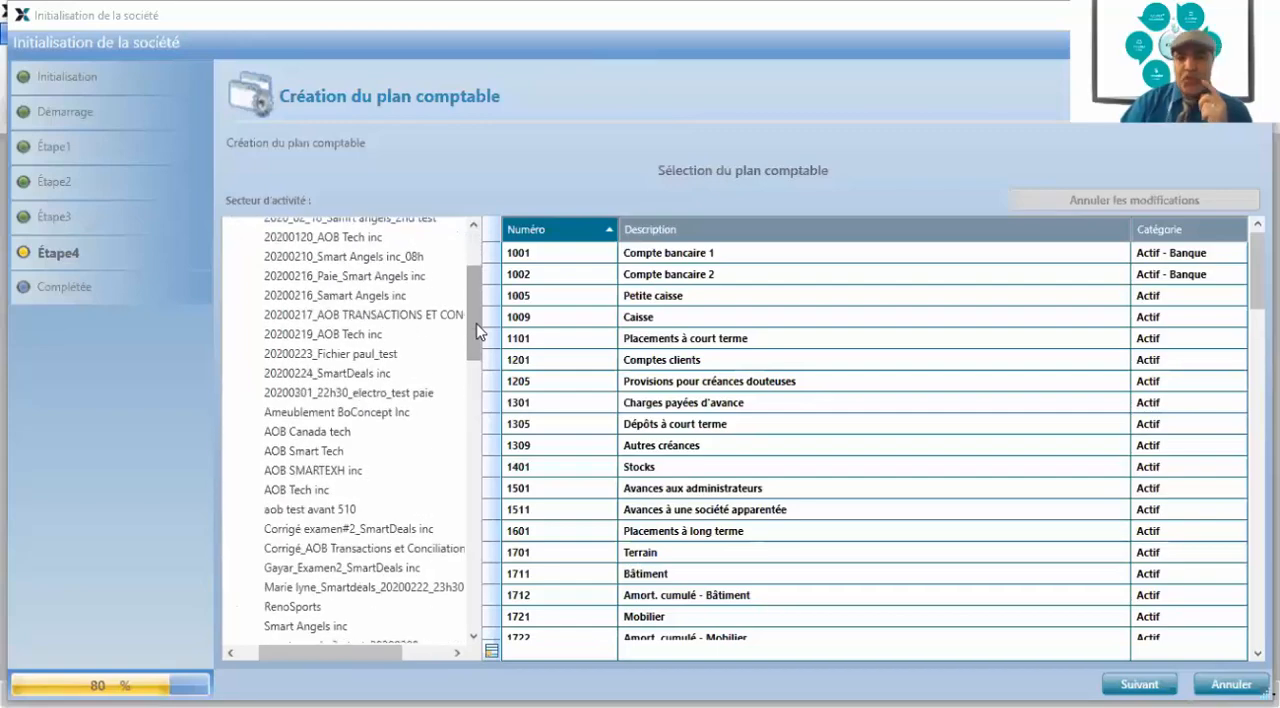
scroll(477, 332, "down", 3)
scroll(477, 332, "up", 3)
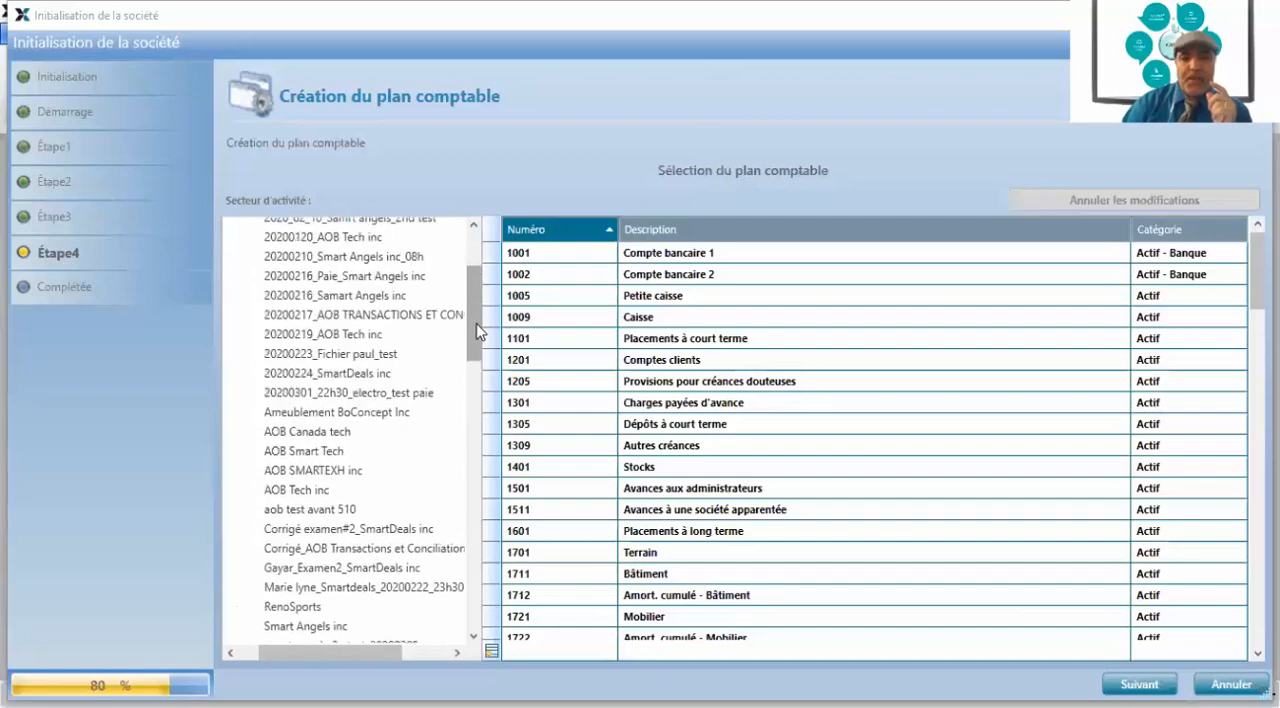
scroll(477, 332, "up", 2)
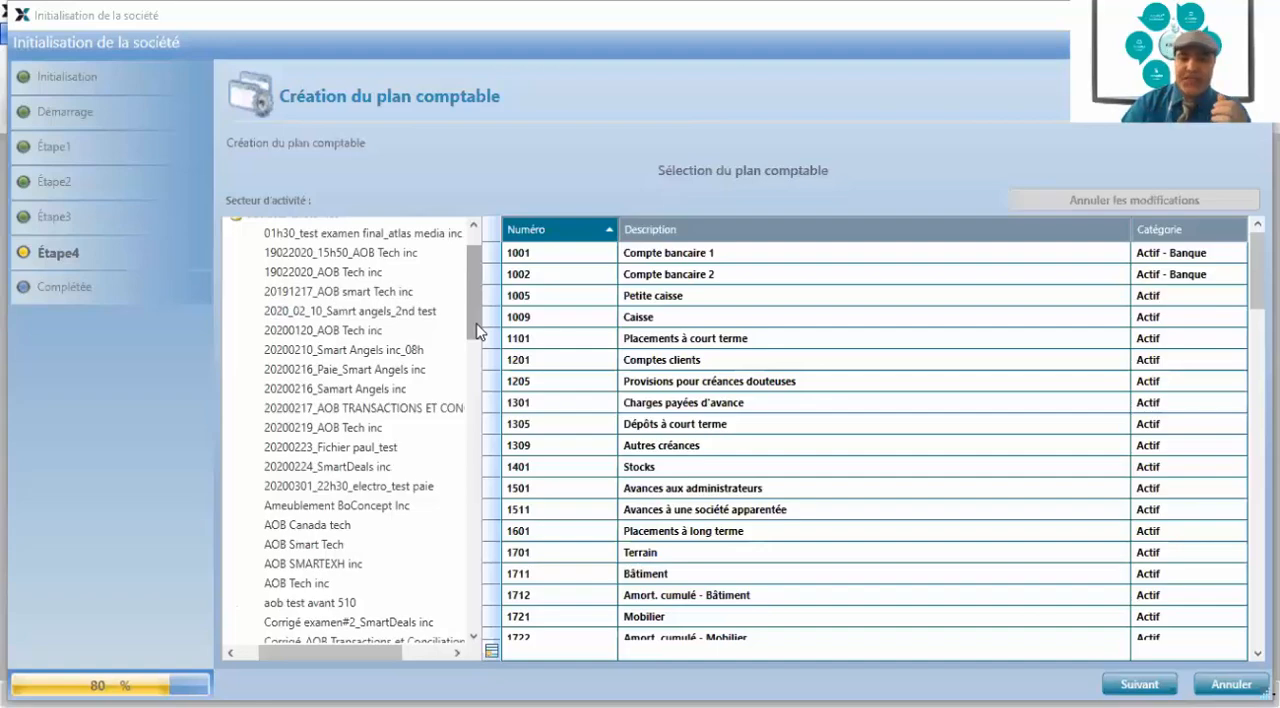
scroll(400, 350, "down", 2)
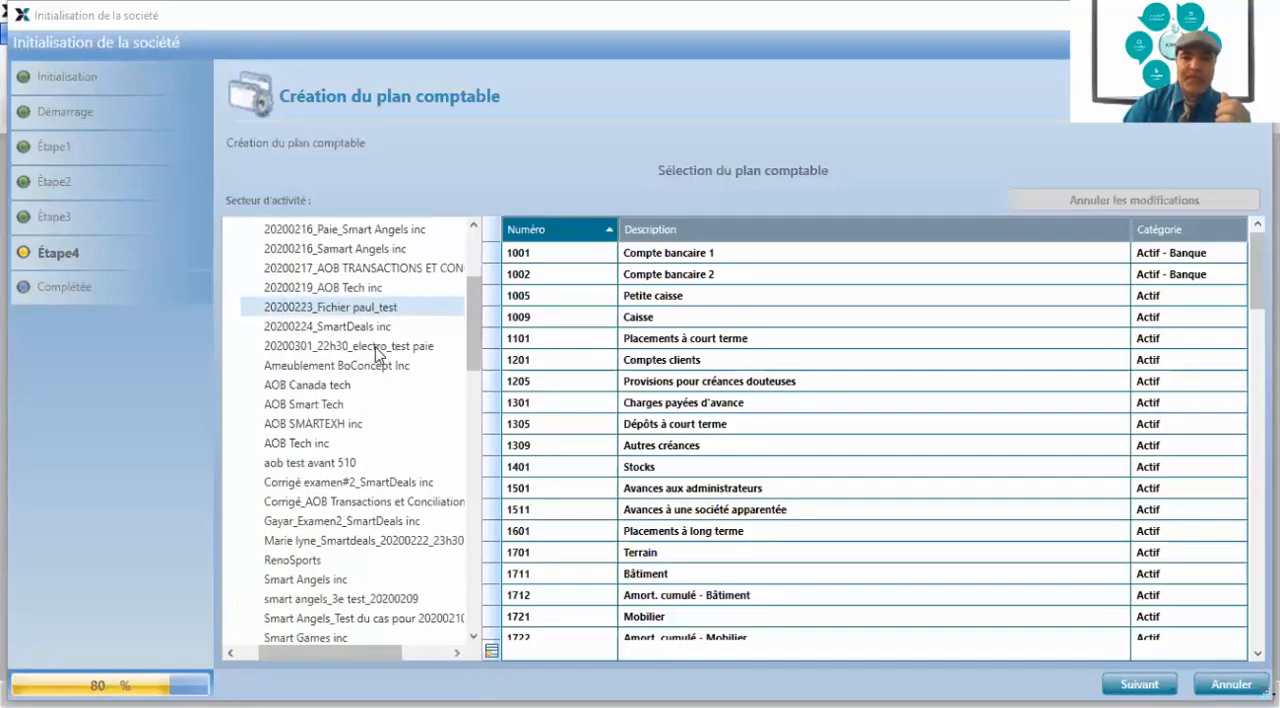
scroll(378, 352, "down", 4)
scroll(380, 354, "up", 2)
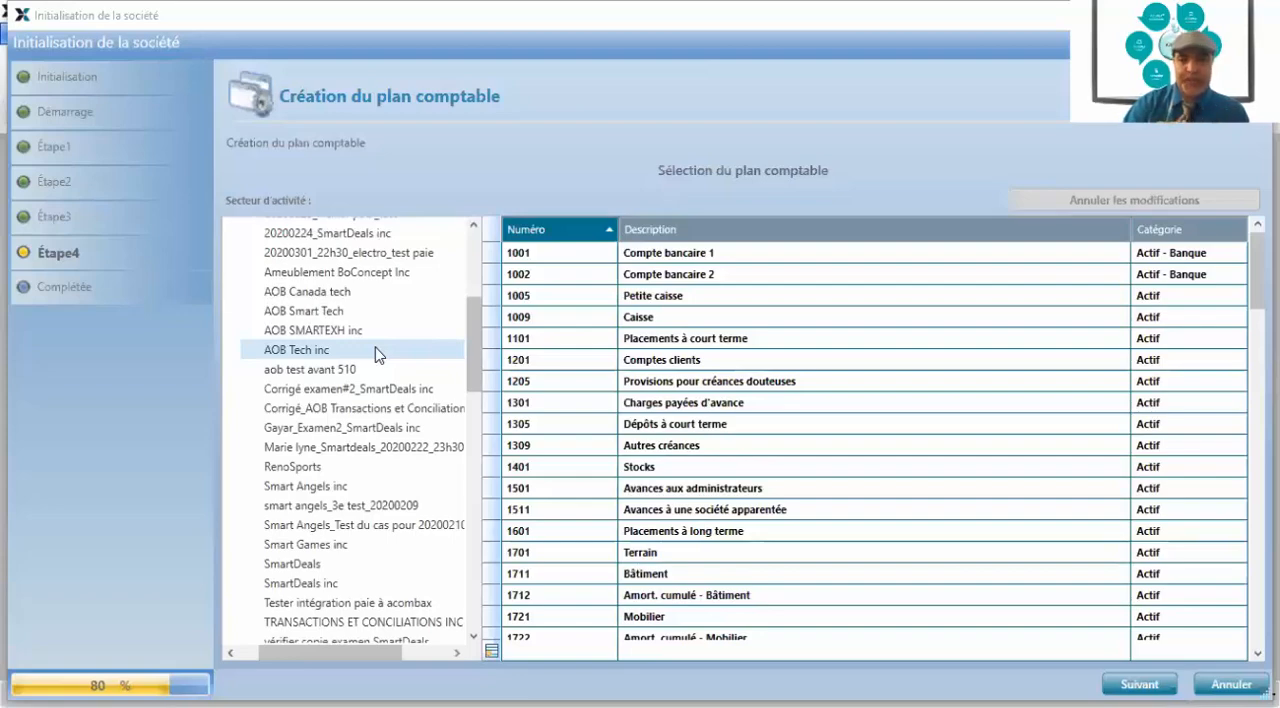
scroll(378, 354, "up", 1)
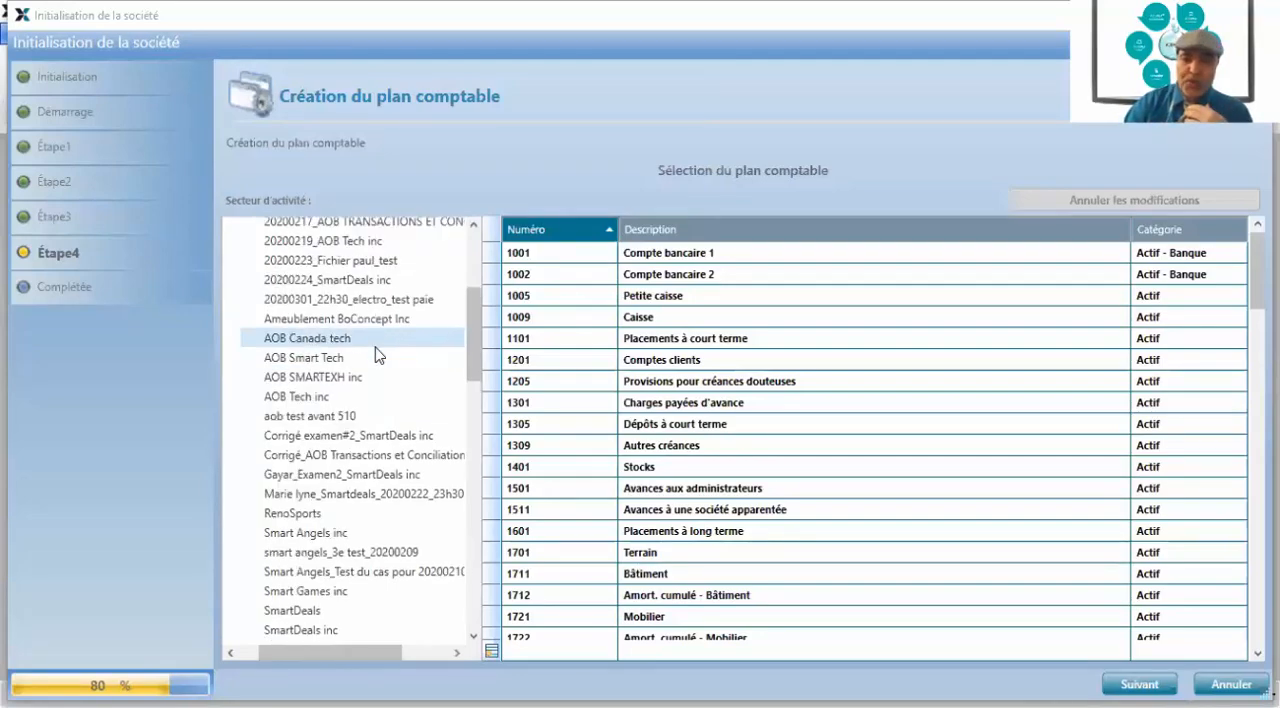
scroll(378, 354, "down", 15)
scroll(378, 354, "down", 3)
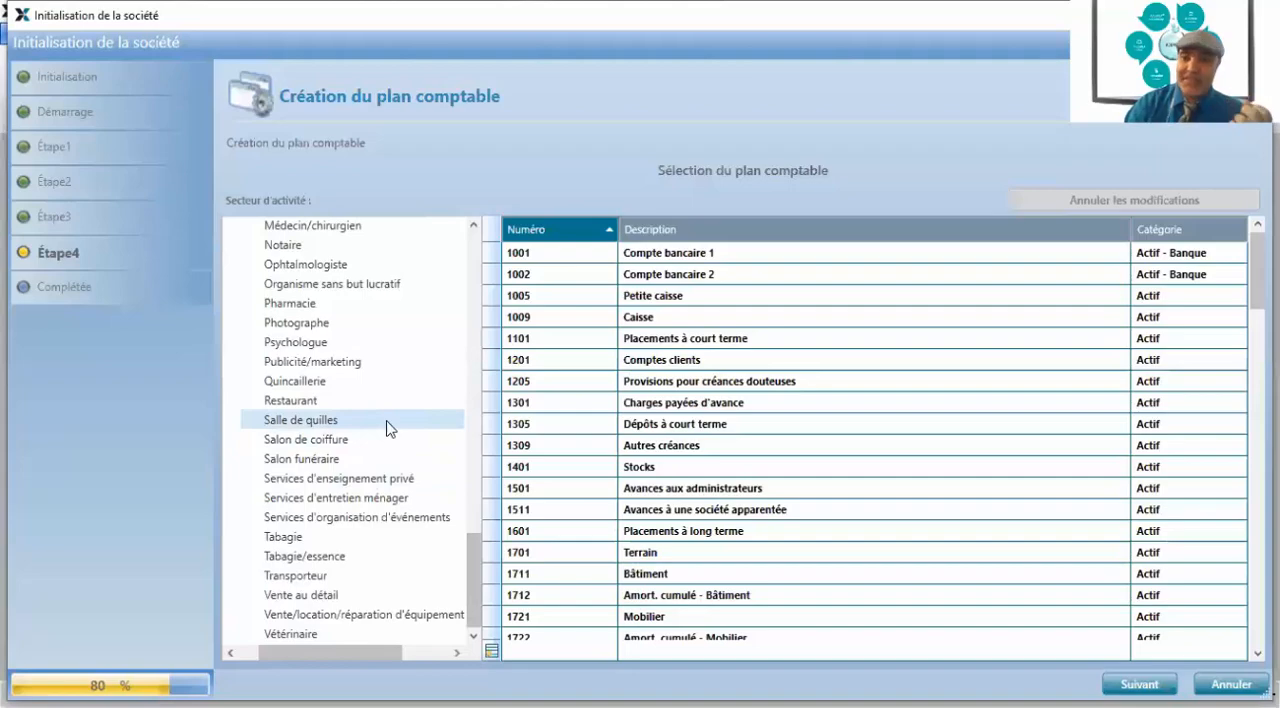
scroll(387, 420, "up", 3)
scroll(387, 419, "down", 3)
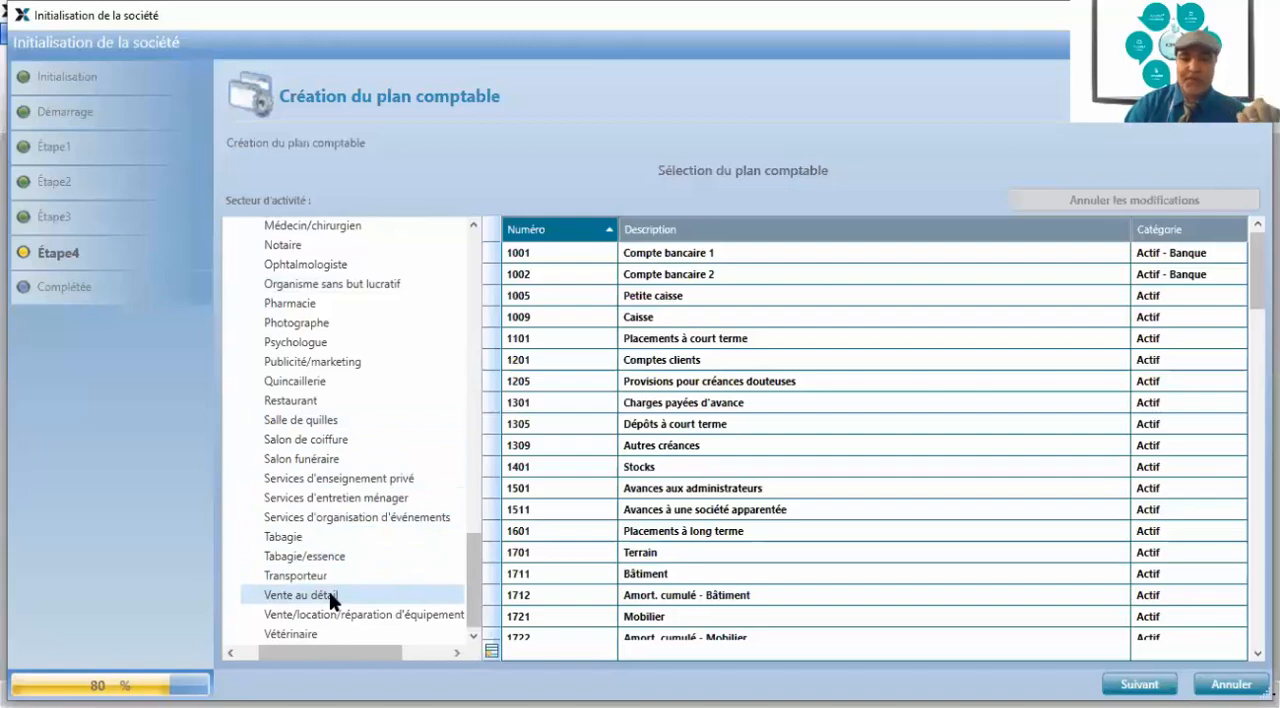
Try the Restaurant, Pharmacie, Hôtel/motel and Notaire sectors as models for the chart of accounts
left_click(310, 405)
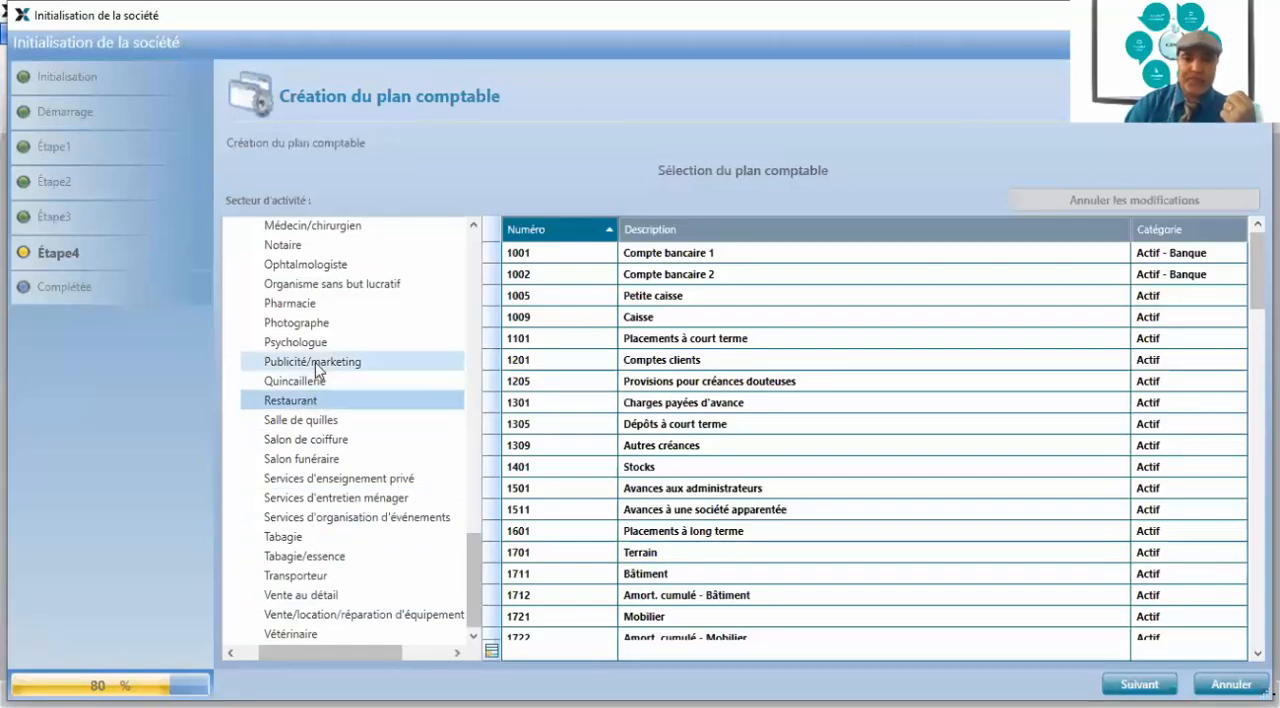
scroll(314, 360, "up", 2)
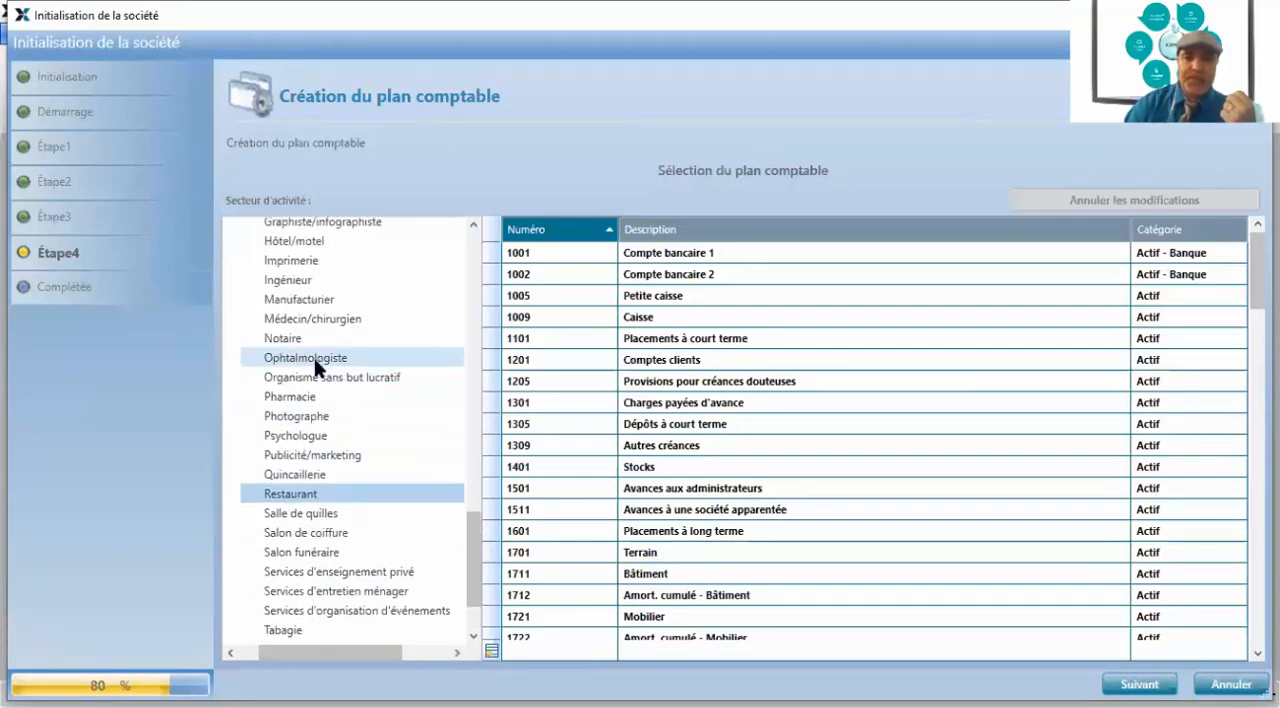
left_click(285, 400)
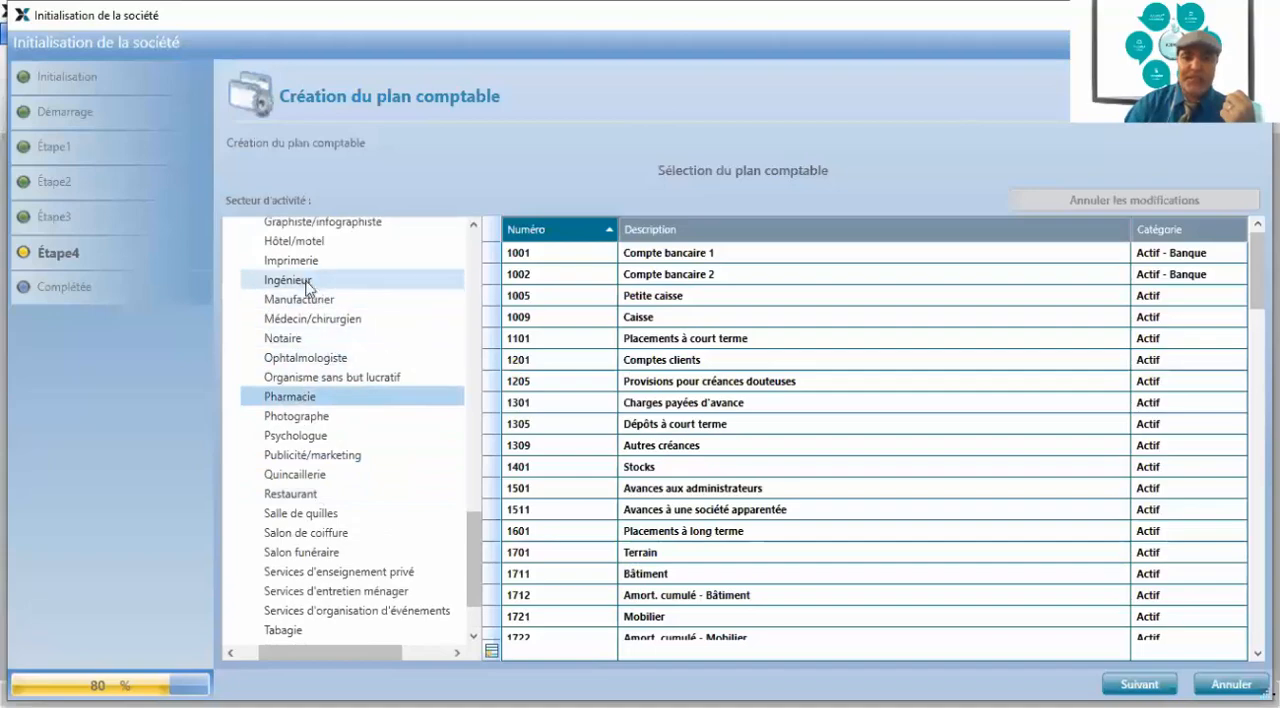
left_click(303, 242)
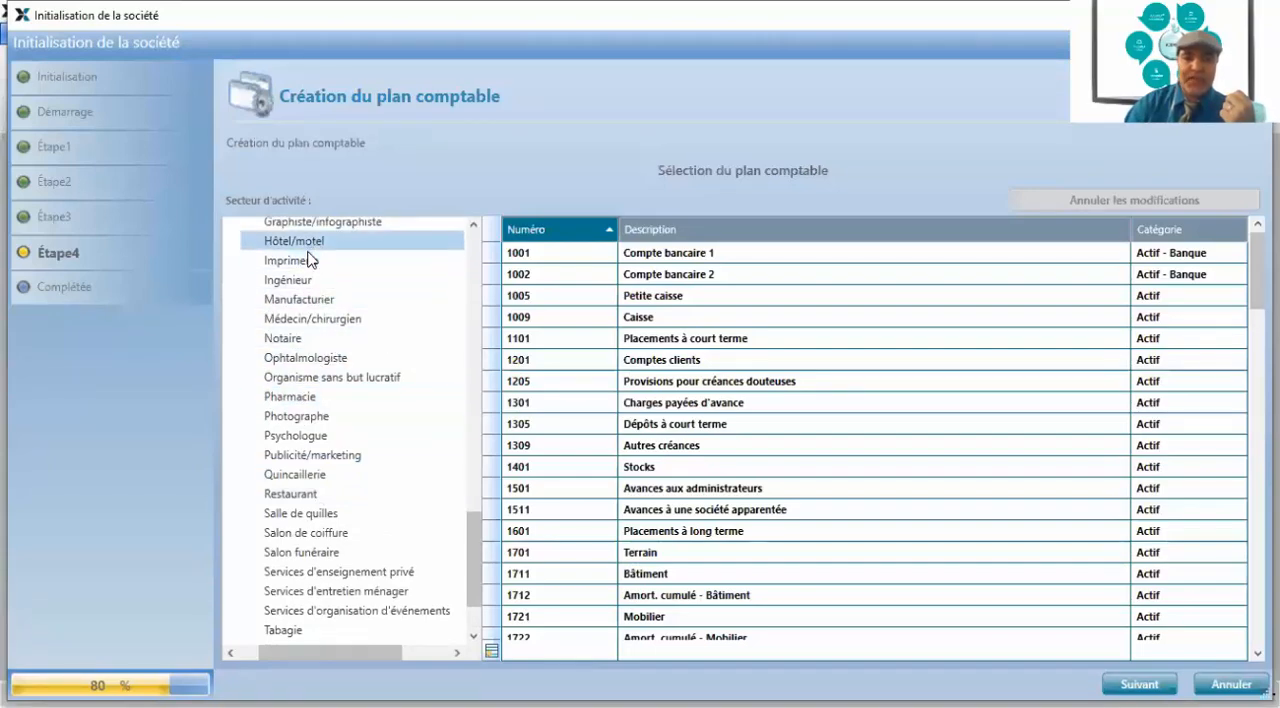
left_click(302, 340)
Choose the Vente au détail sector for the chart of accounts and finish creating the company
scroll(325, 400, "down", 2)
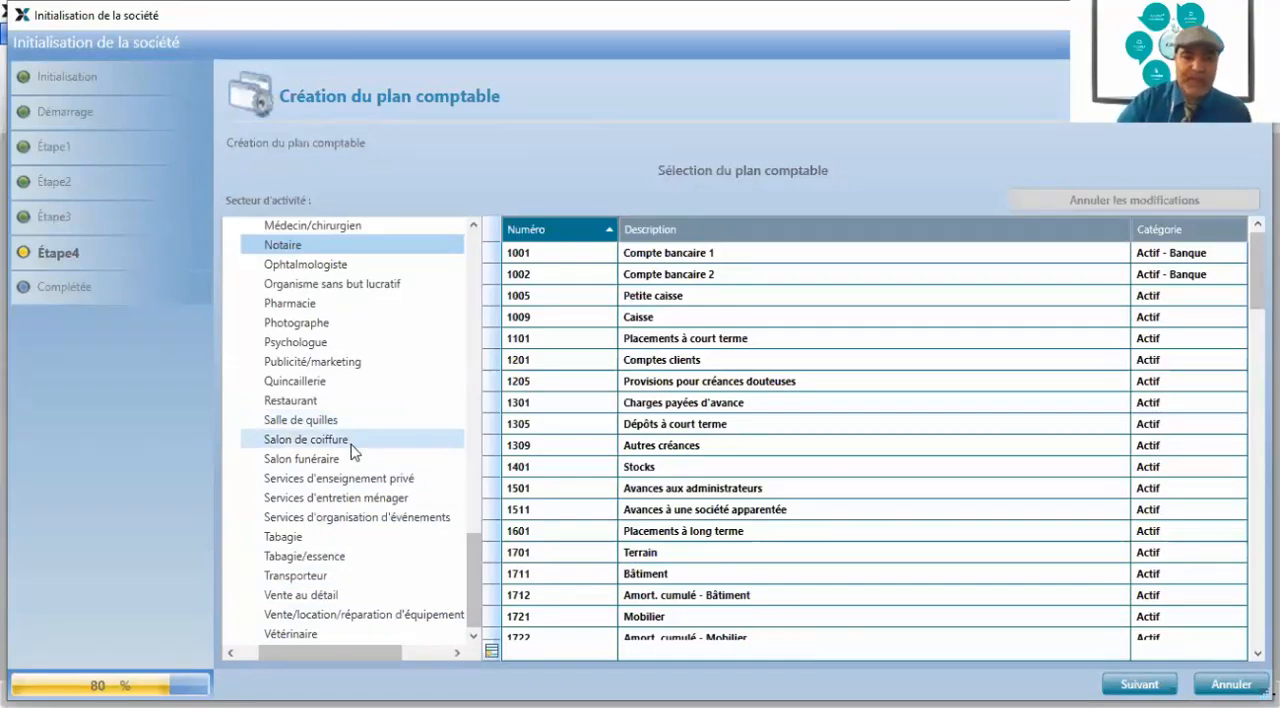
left_click(325, 597)
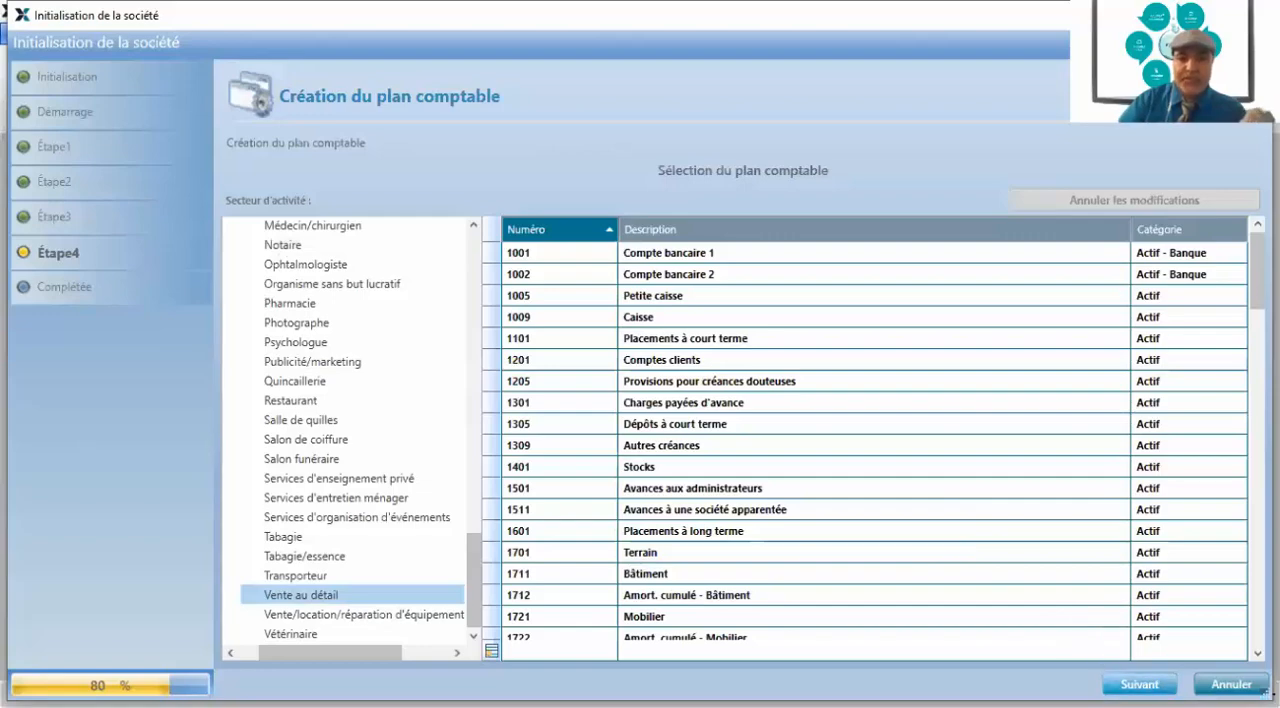
left_click(1140, 685)
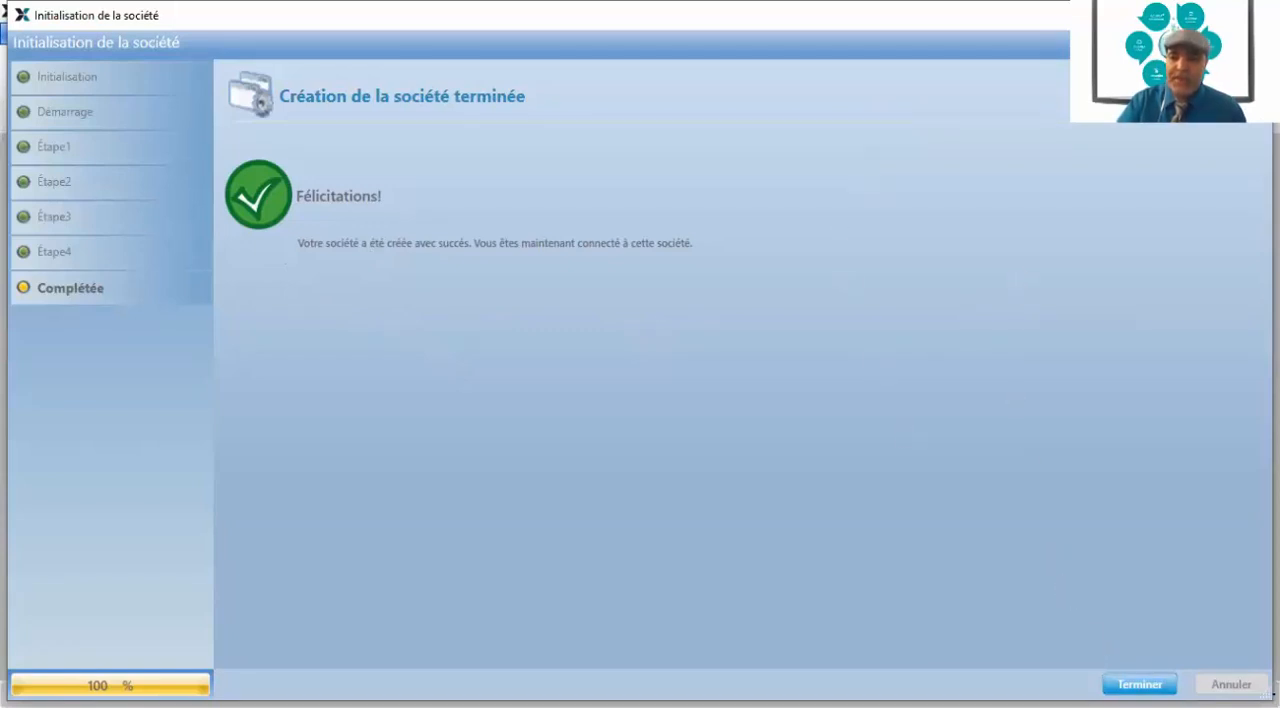
left_click(1140, 685)
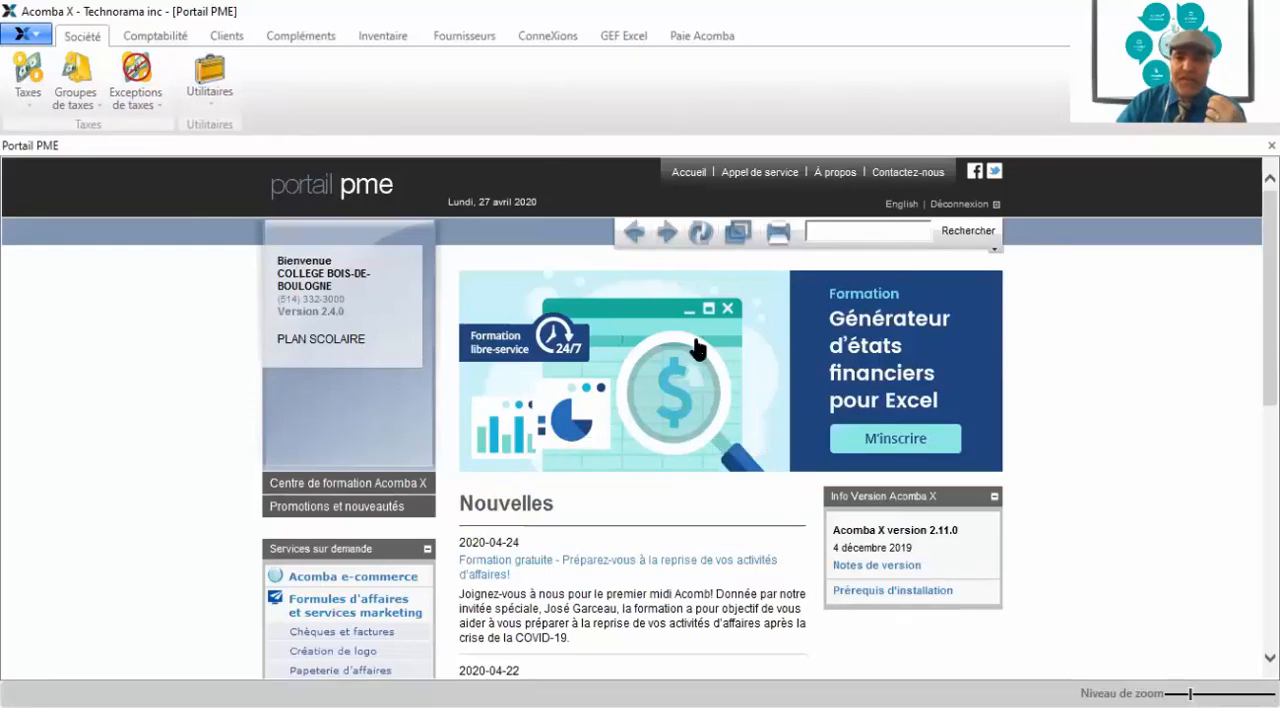
Sign out of Portail PME and close the portal page
left_click(959, 205)
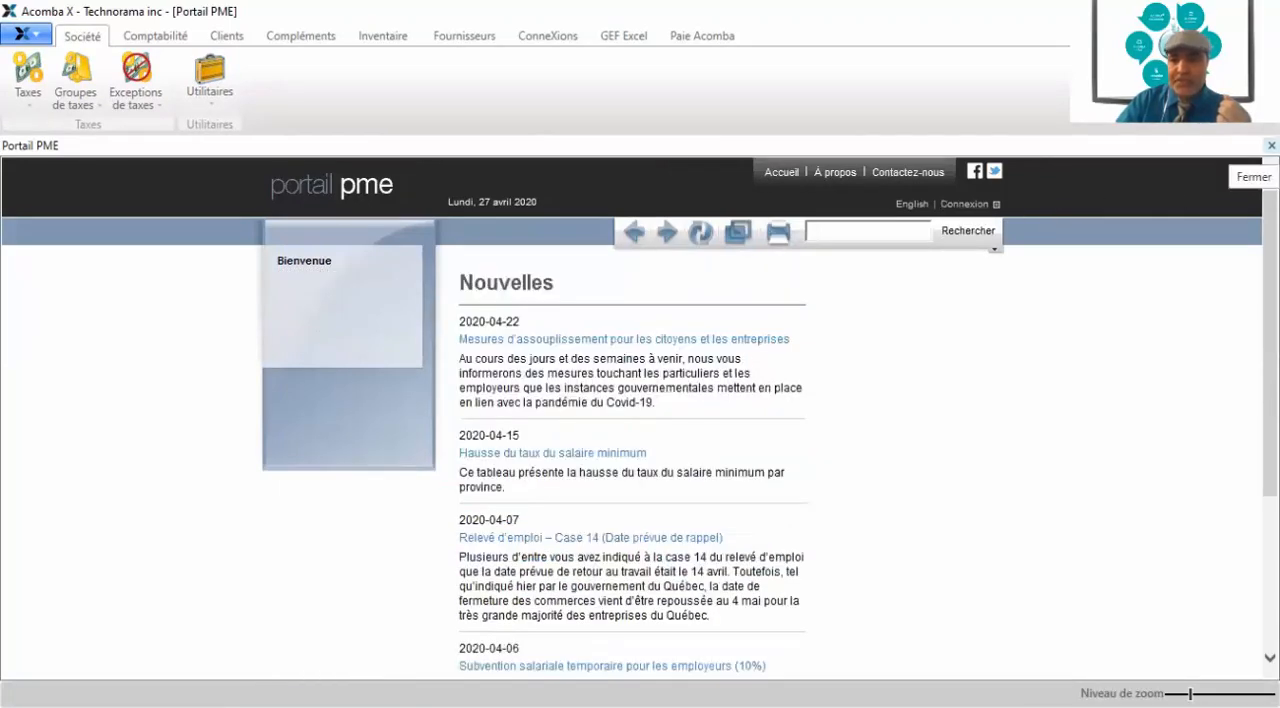
left_click(1271, 146)
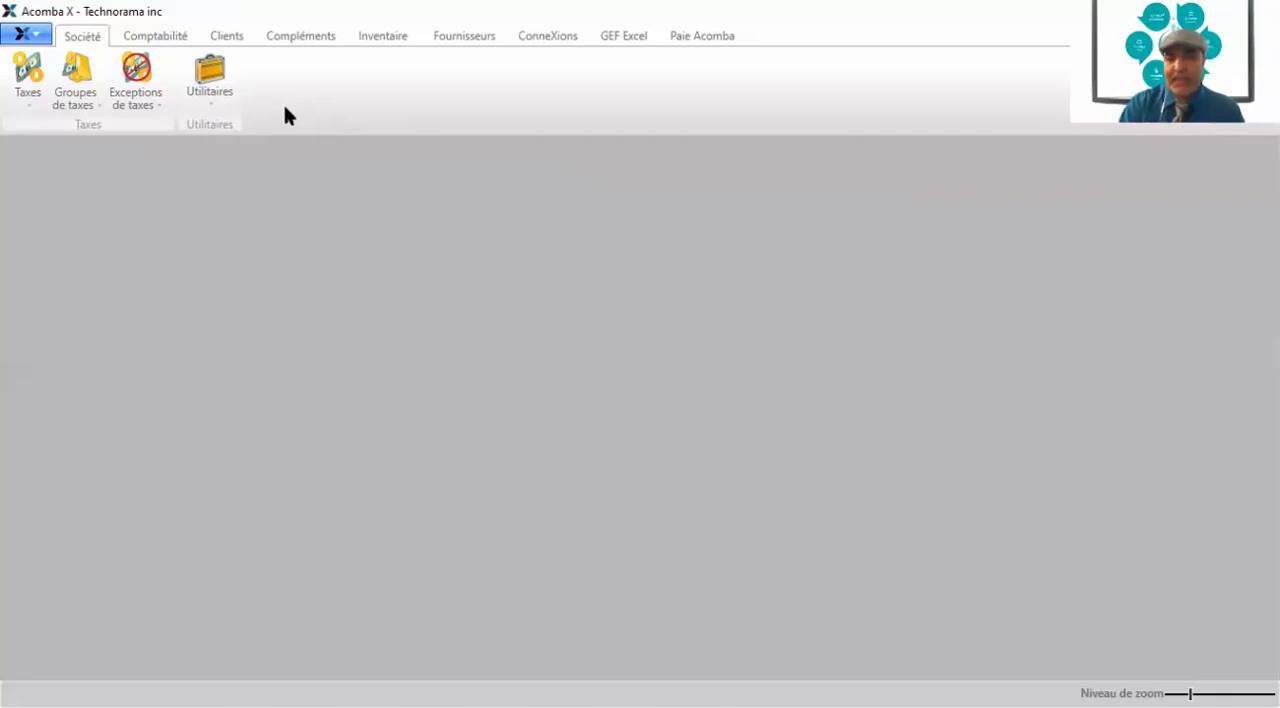
Open Information société in the configuration, maximize the window to review the company's contact details, and close it
left_click(34, 37)
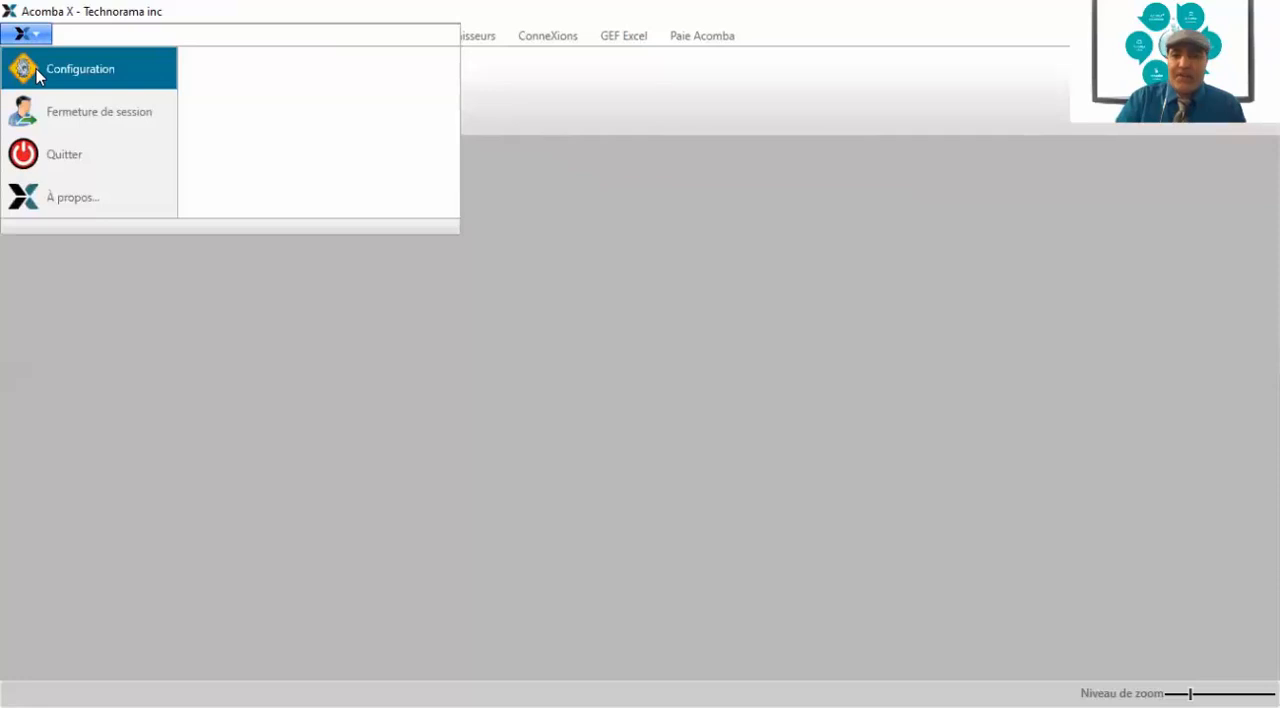
left_click(38, 76)
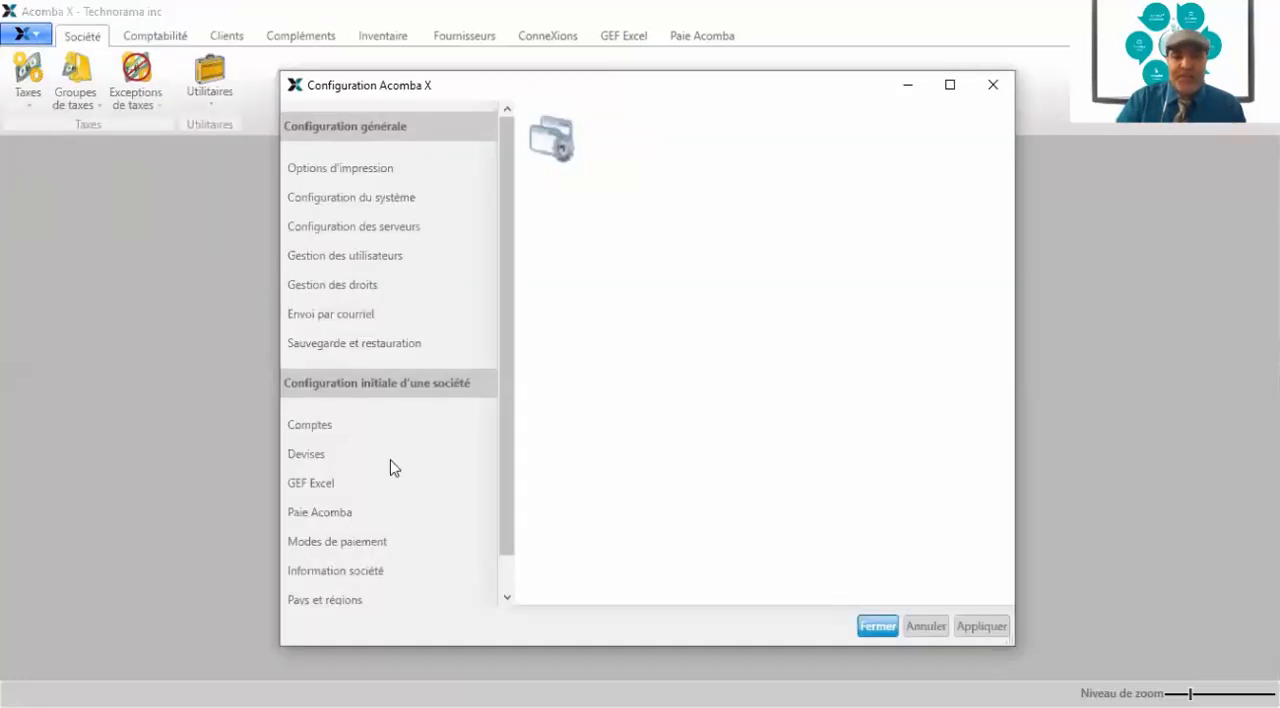
left_click(348, 577)
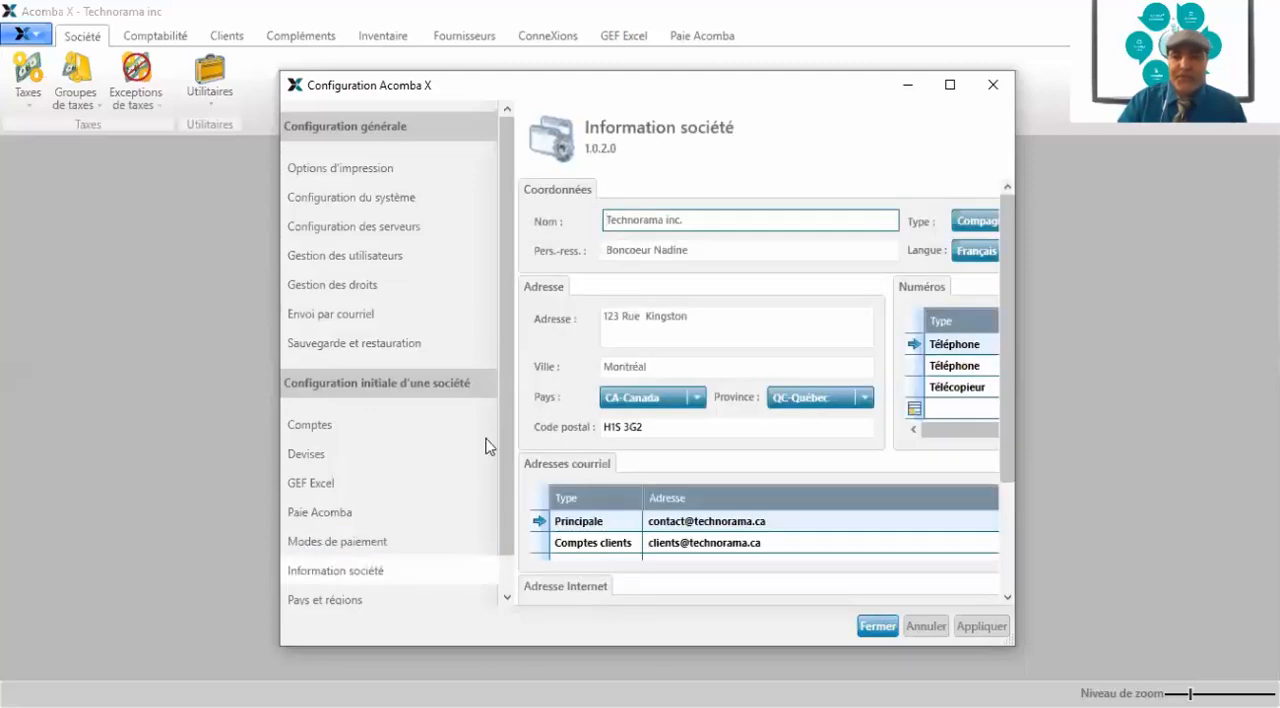
left_click_drag(831, 97, 800, 33)
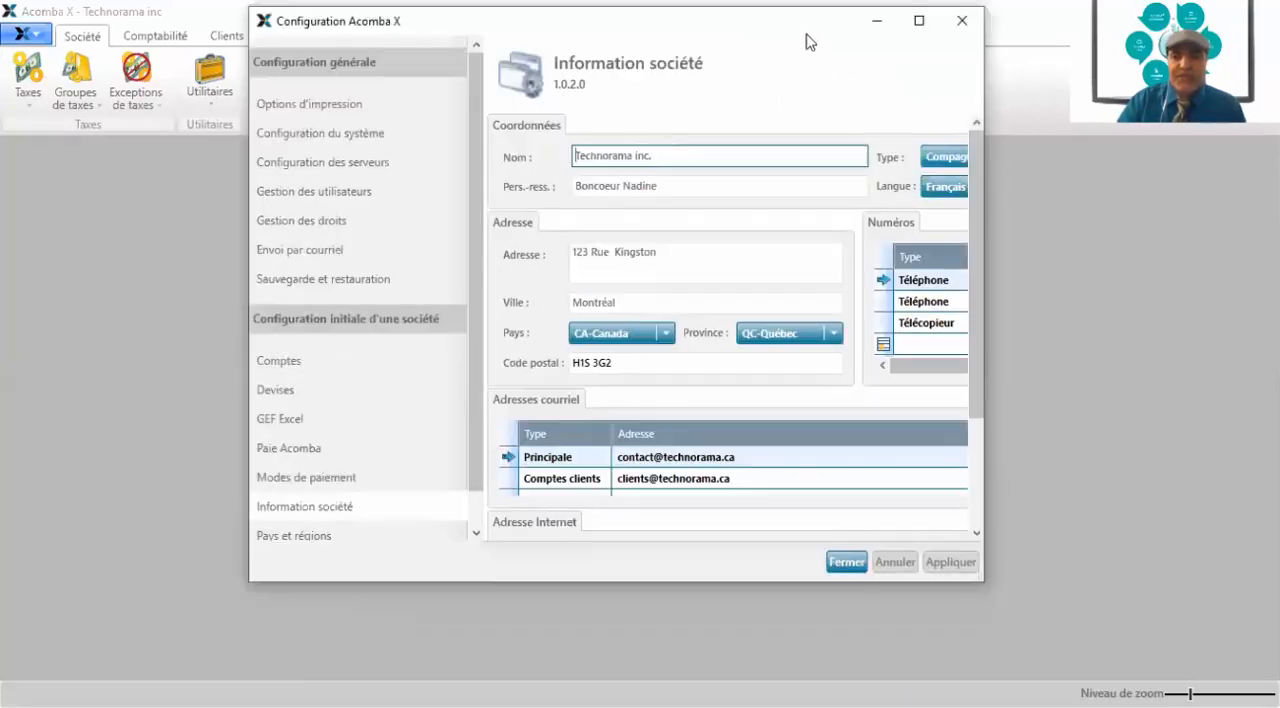
left_click(919, 21)
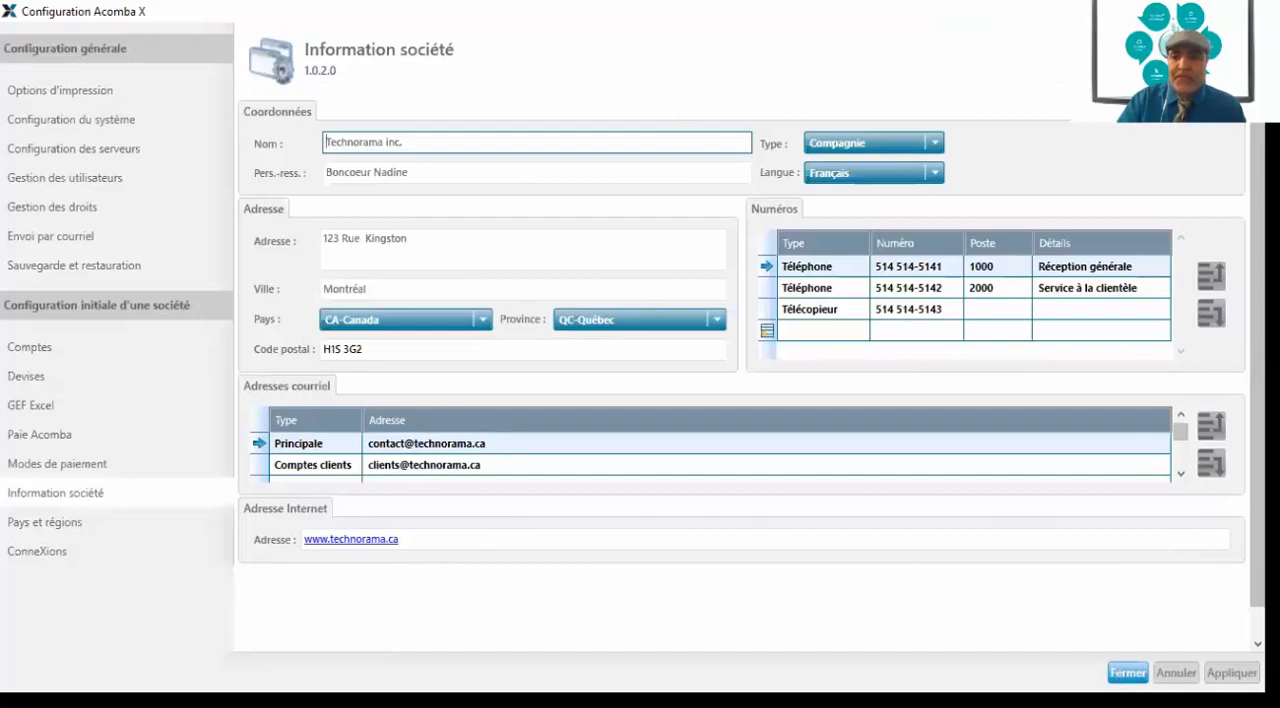
left_click(1128, 673)
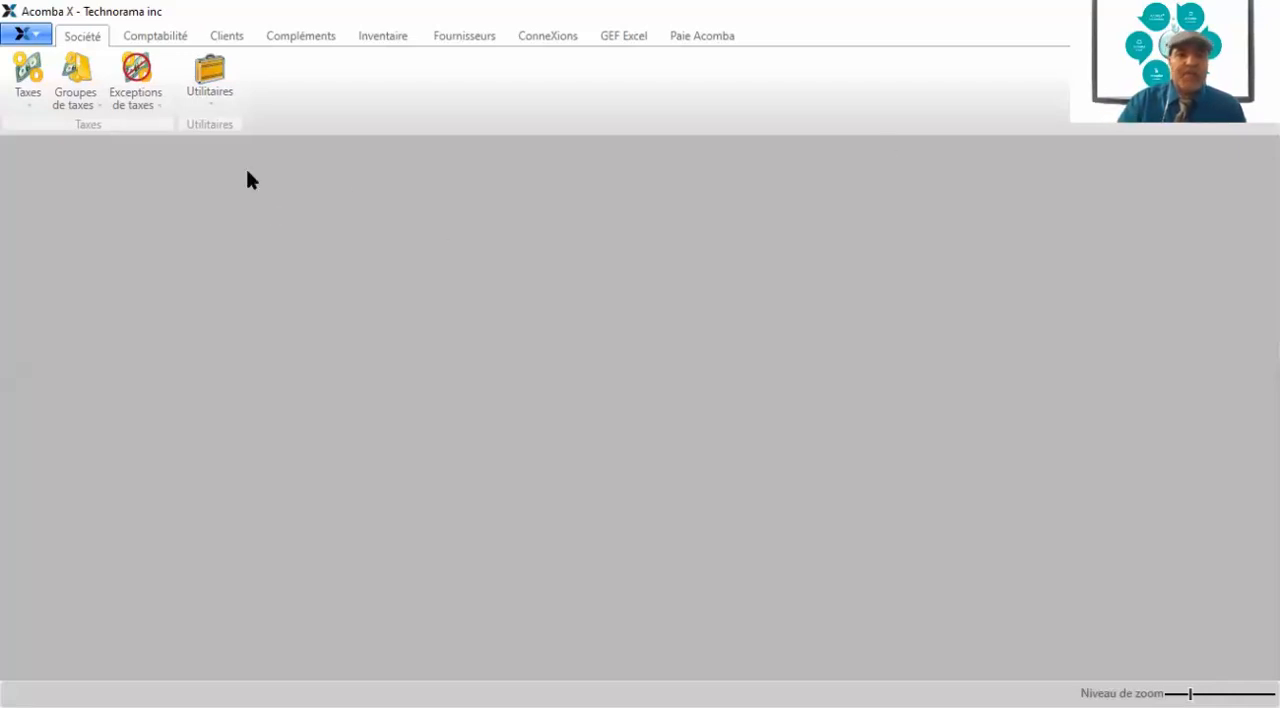
Review the commands available in the Comptabilité, Clients, Compléments, Inventaire and Fournisseurs modules
left_click(152, 40)
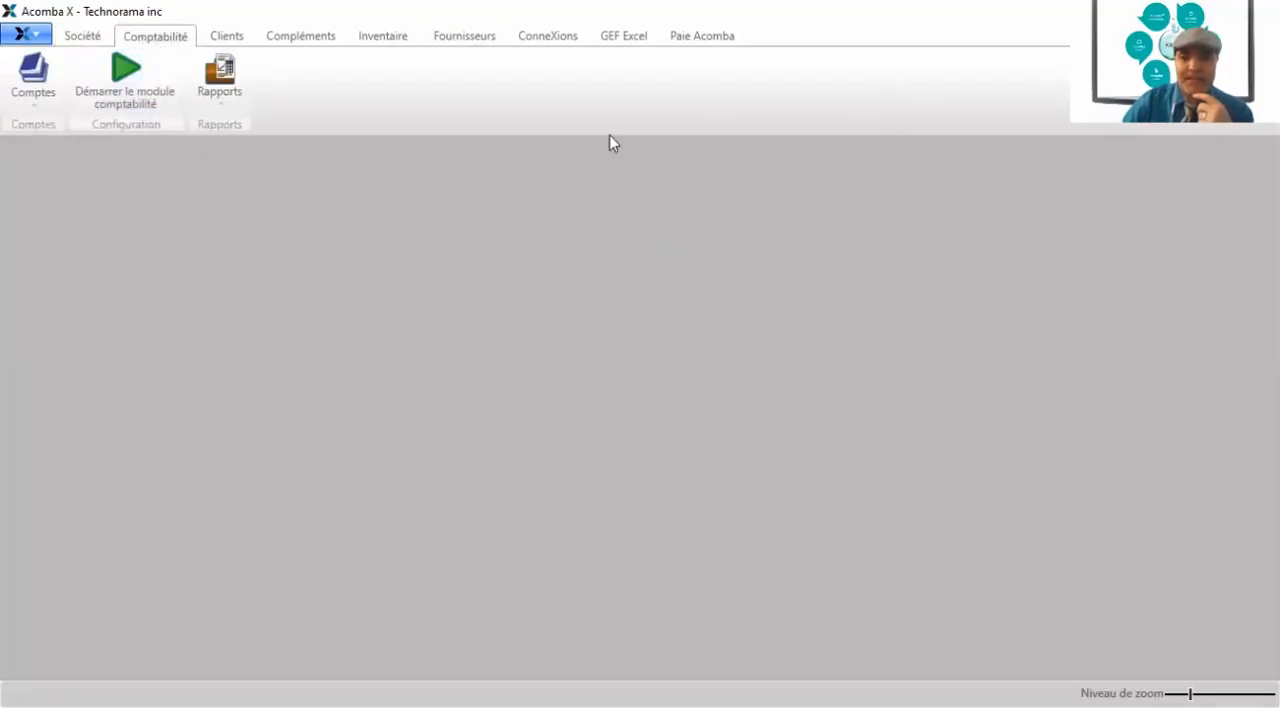
left_click(232, 38)
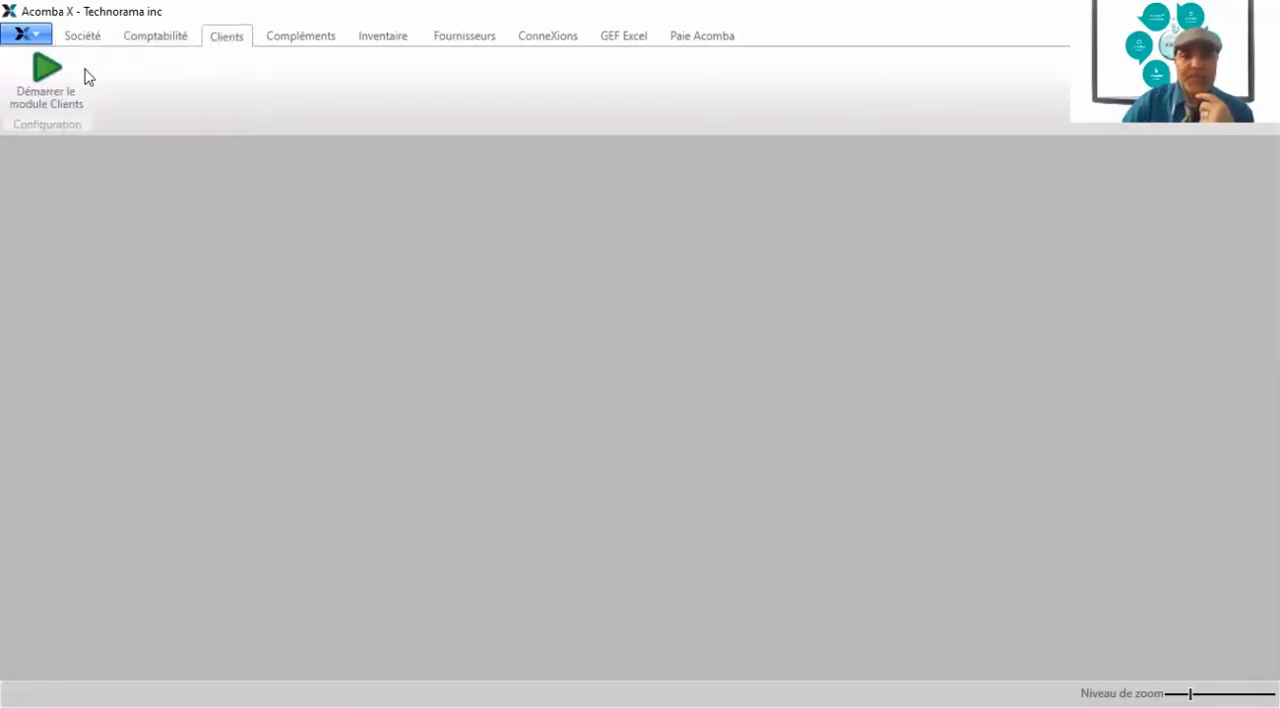
left_click(318, 42)
left_click(395, 38)
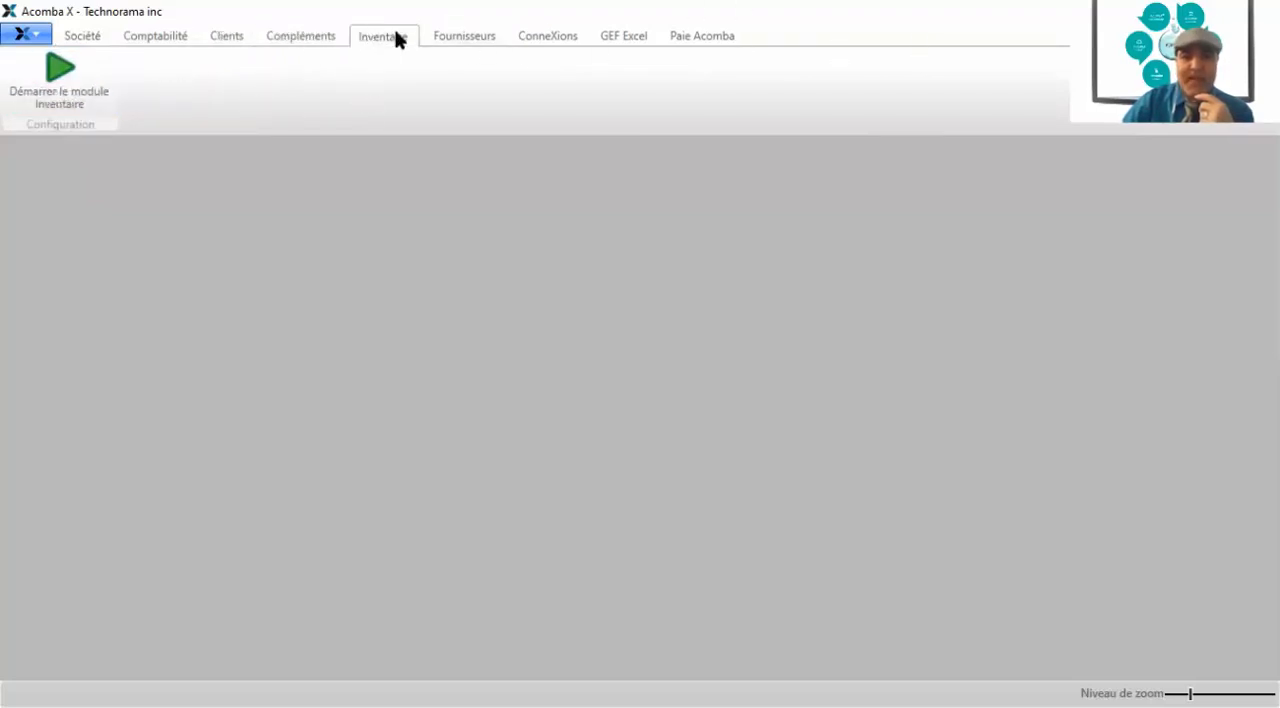
left_click(487, 42)
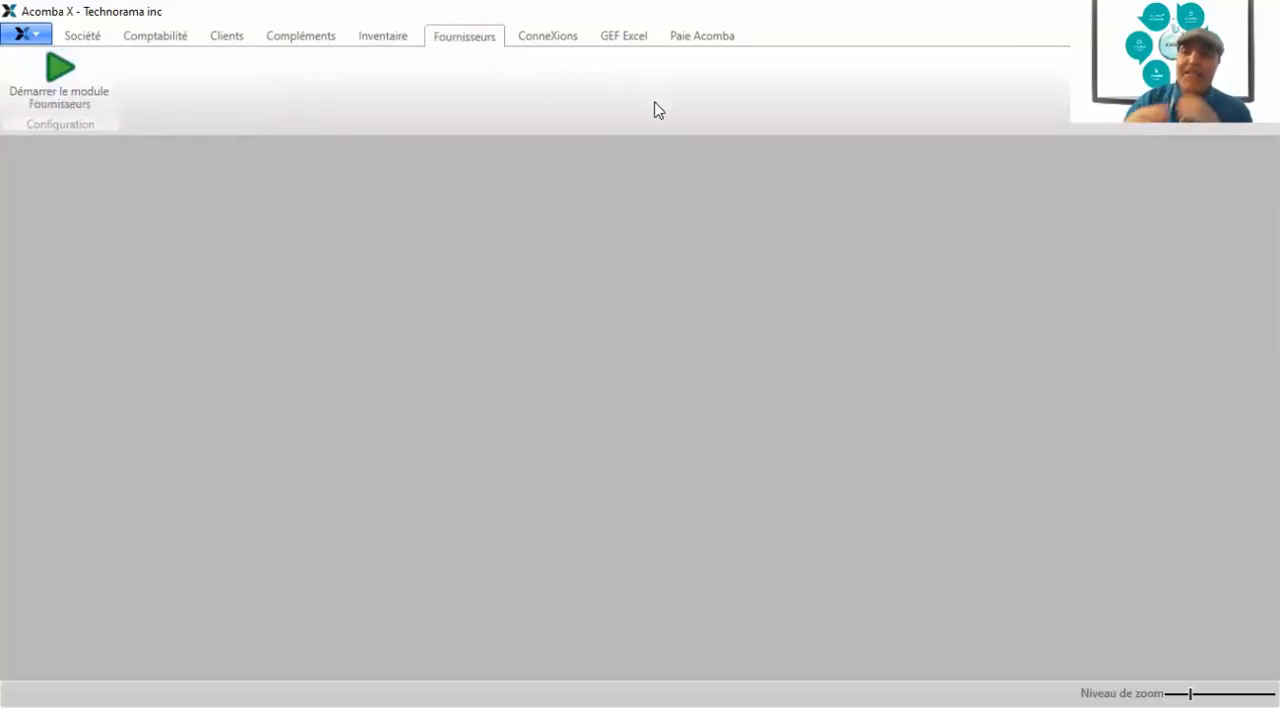